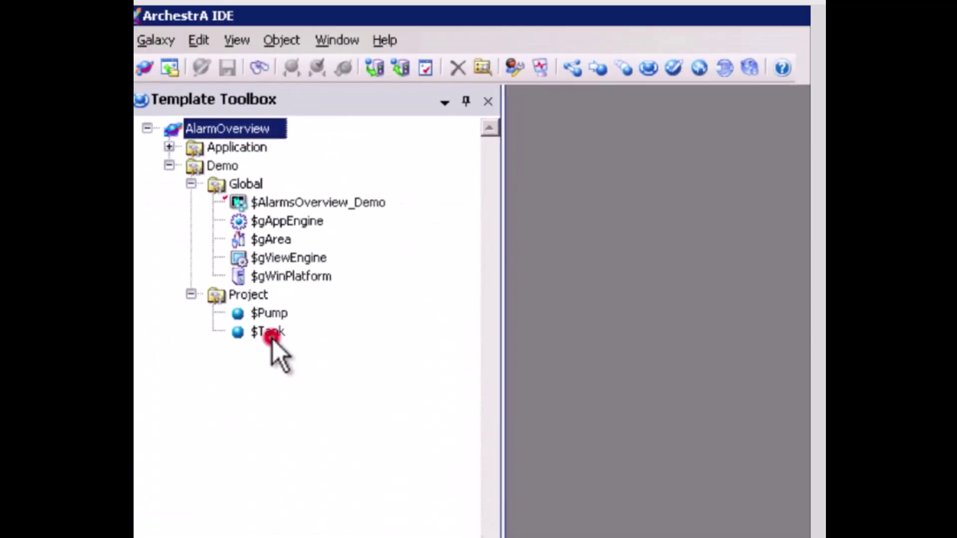
Review the $Tank and $Pump templates and the AOSPlatform objects in the deployment model
{"action": "double_click", "coordinate": [271, 337]}
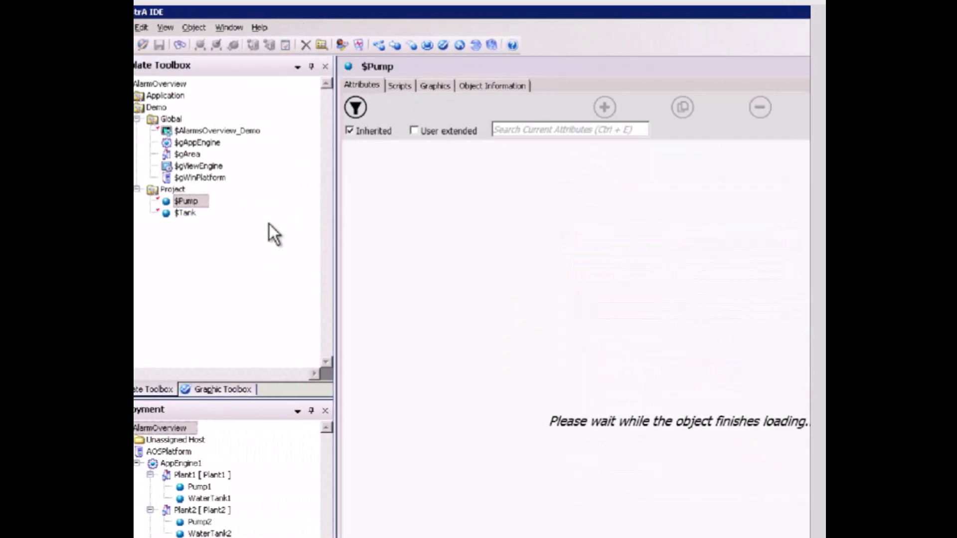
{"action": "left_click", "coordinate": [414, 202]}
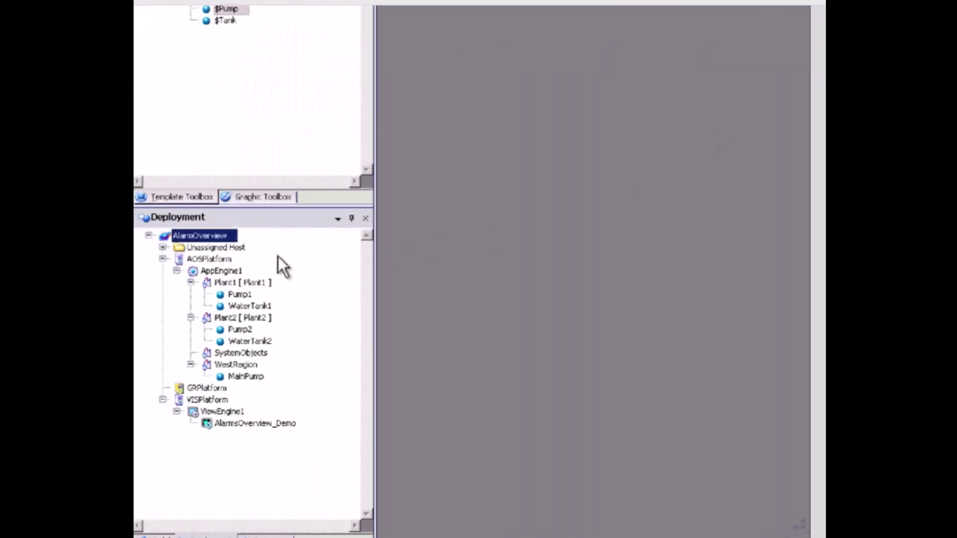
{"action": "left_click", "coordinate": [219, 260]}
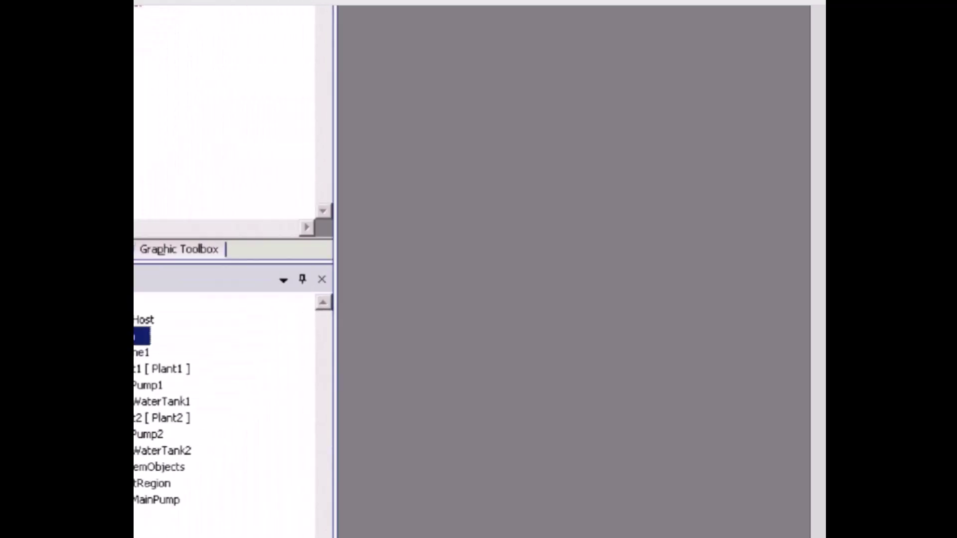
{"action": "left_click", "coordinate": [254, 339]}
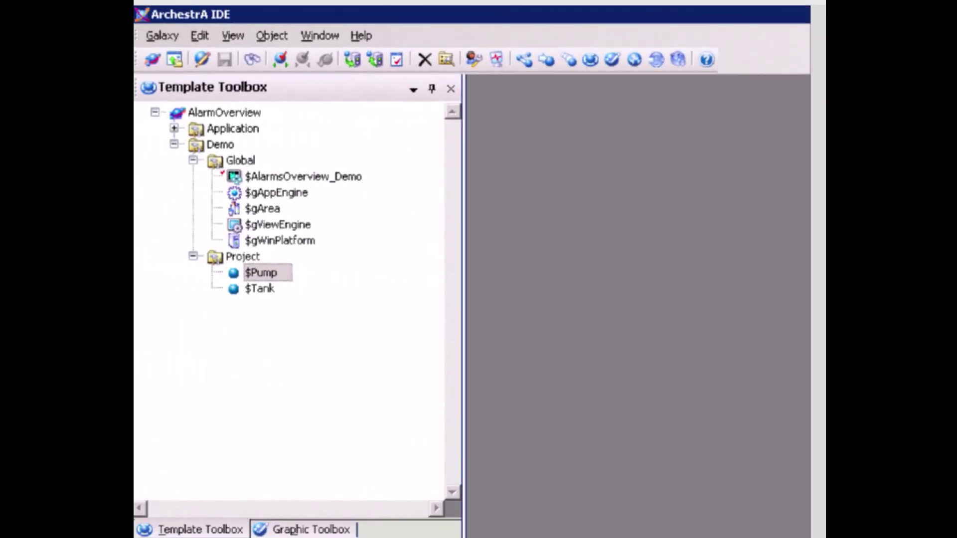
Open the LiveAlarms graphic from the Demo_AlarmOverview toolset and embed an Alarm Client control on its empty canvas
{"action": "left_click", "coordinate": [341, 530]}
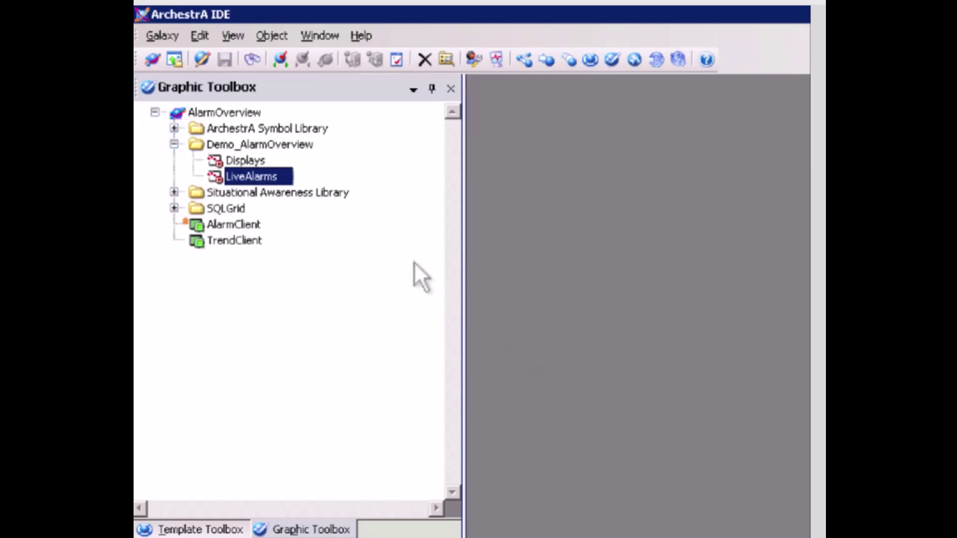
{"action": "double_click", "coordinate": [265, 172]}
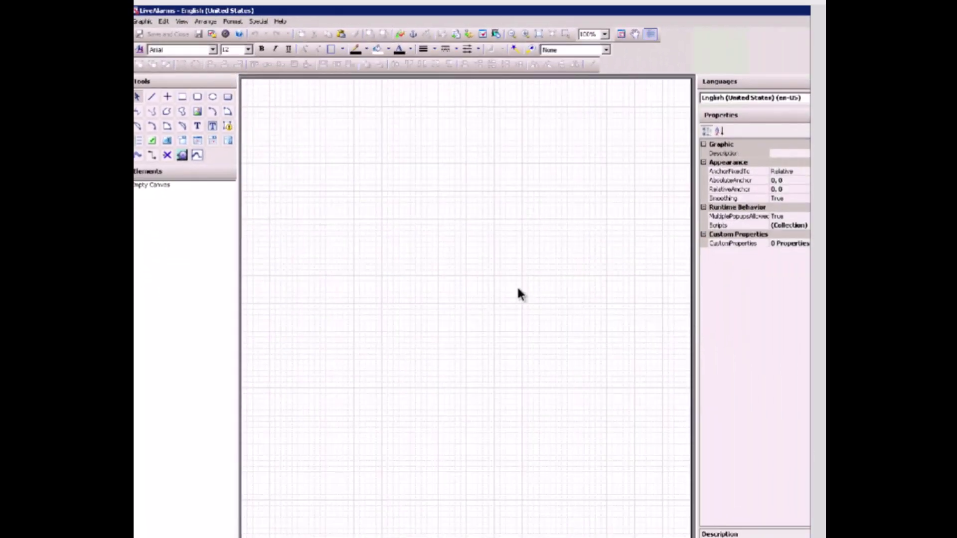
{"action": "left_click", "coordinate": [182, 155]}
{"action": "left_click", "coordinate": [270, 162]}
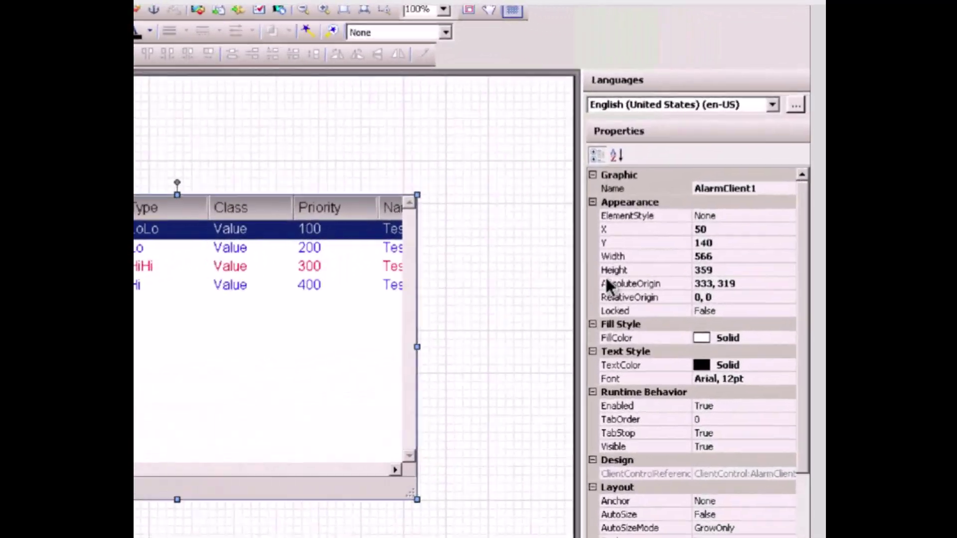
Set the embedded alarm client's width to 1000 and stretch its lower edge downward to make it taller
{"action": "left_click", "coordinate": [724, 256]}
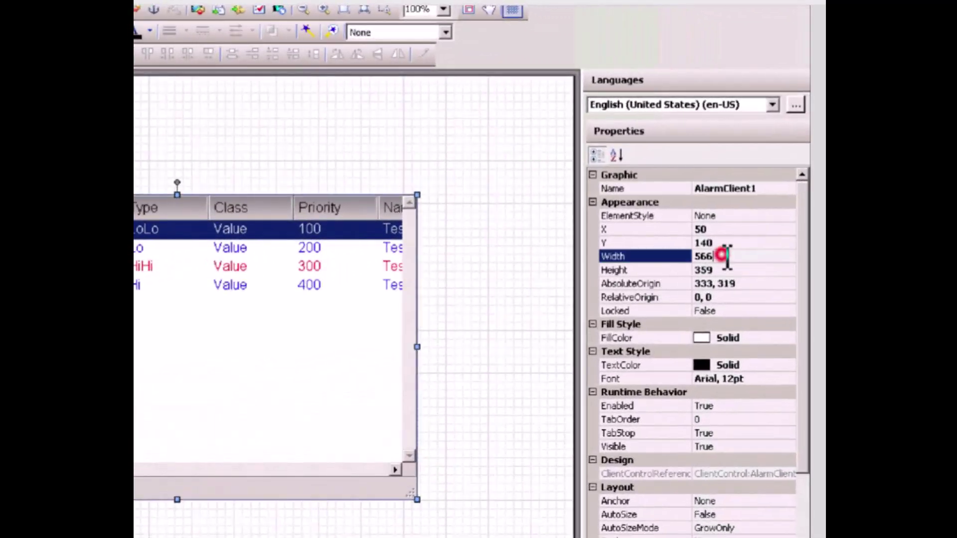
{"action": "key", "text": "BackSpace"}
{"action": "key", "text": "BackSpace"}
{"action": "key", "text": "BackSpace"}
{"action": "type", "text": "1000"}
{"action": "key", "text": "Return"}
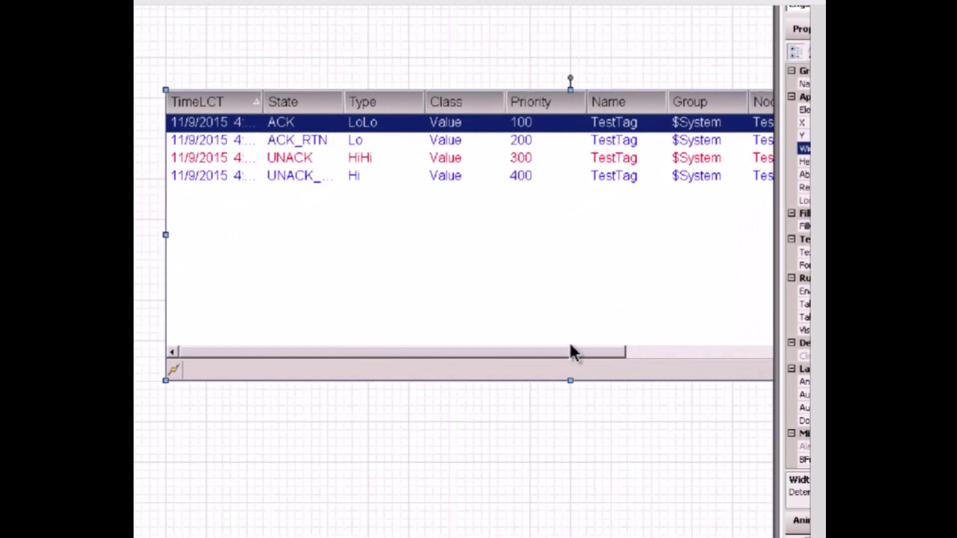
{"action": "left_click_drag", "start_coordinate": [570, 381], "coordinate": [583, 519]}
{"action": "left_click", "coordinate": [528, 306]}
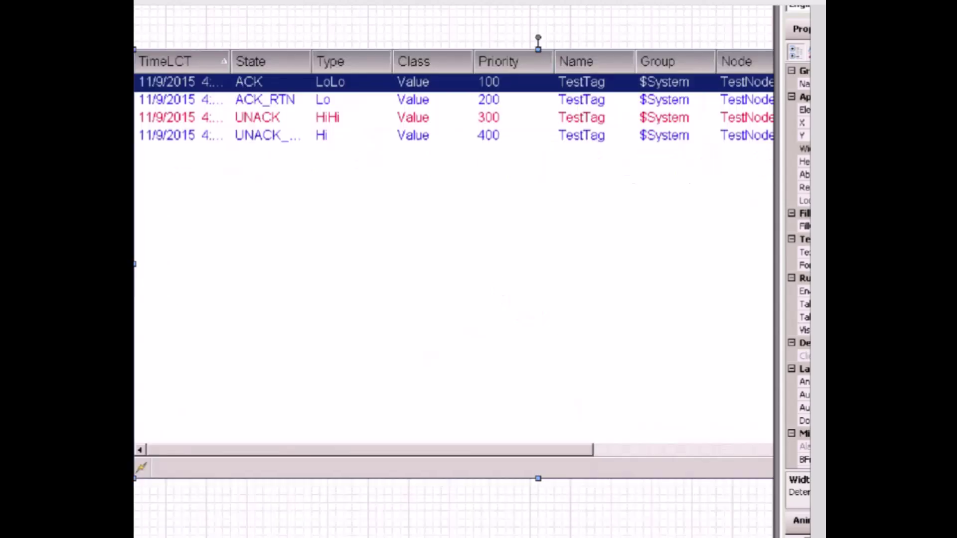
Open the alarm client's animation settings and choose Current Alarms as the client mode
{"action": "double_click", "coordinate": [493, 267]}
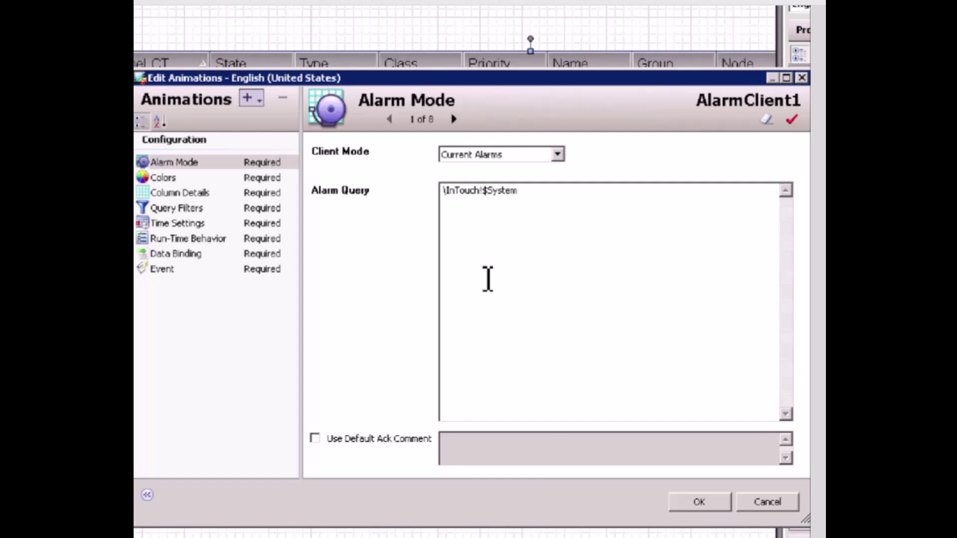
{"action": "left_click", "coordinate": [557, 155]}
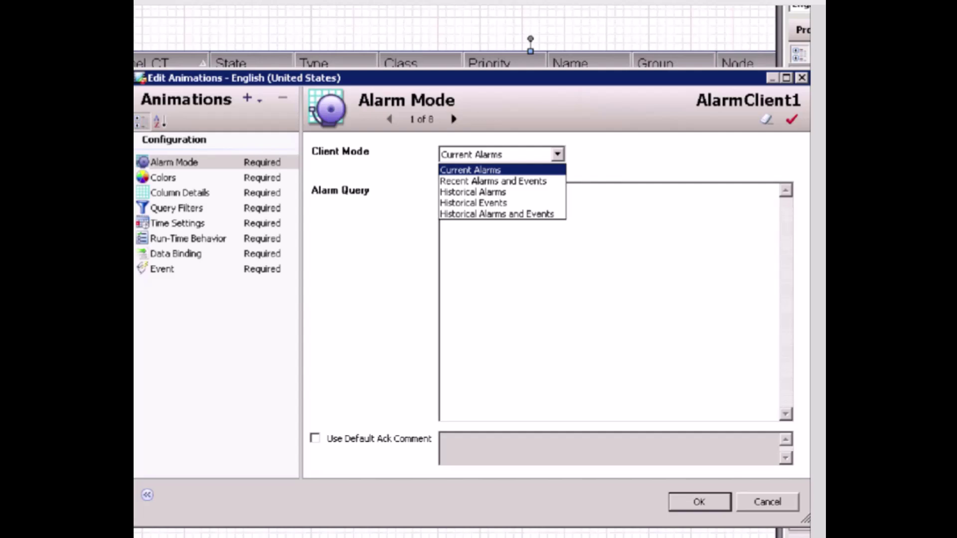
{"action": "left_click", "coordinate": [549, 170]}
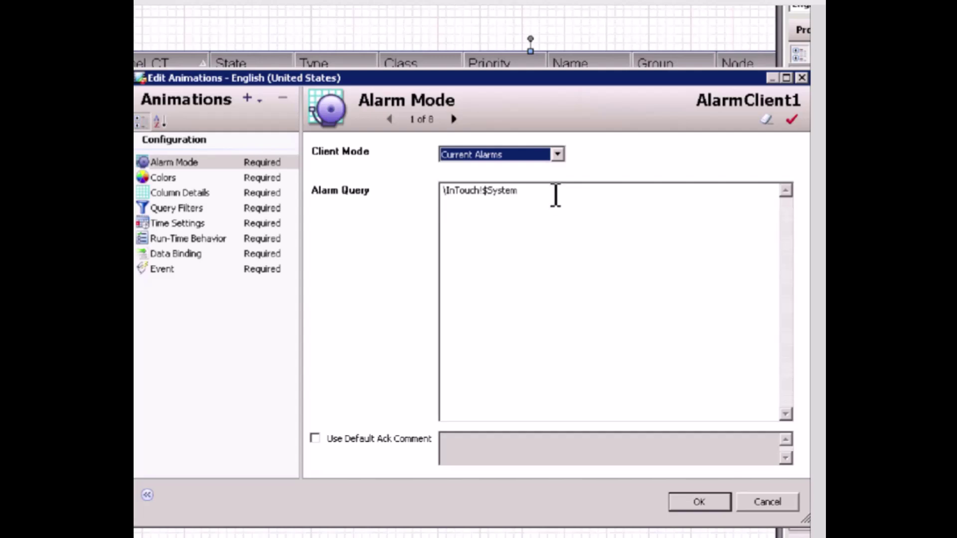
Replace the default alarm query with \\B14AOS\Galaxy!WestRegion
{"action": "left_click", "coordinate": [544, 192]}
{"action": "left_click_drag", "start_coordinate": [541, 195], "coordinate": [444, 192]}
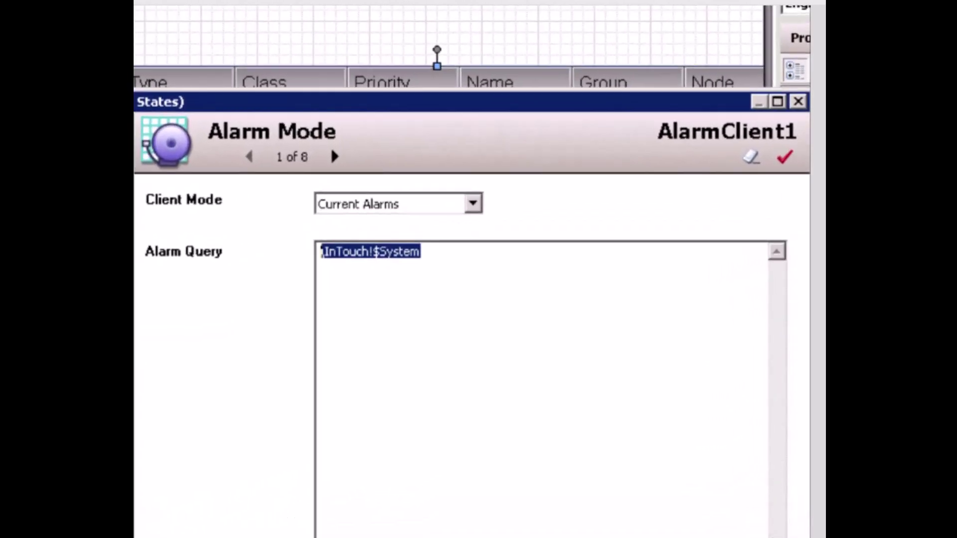
{"action": "type", "text": "\\\\"}
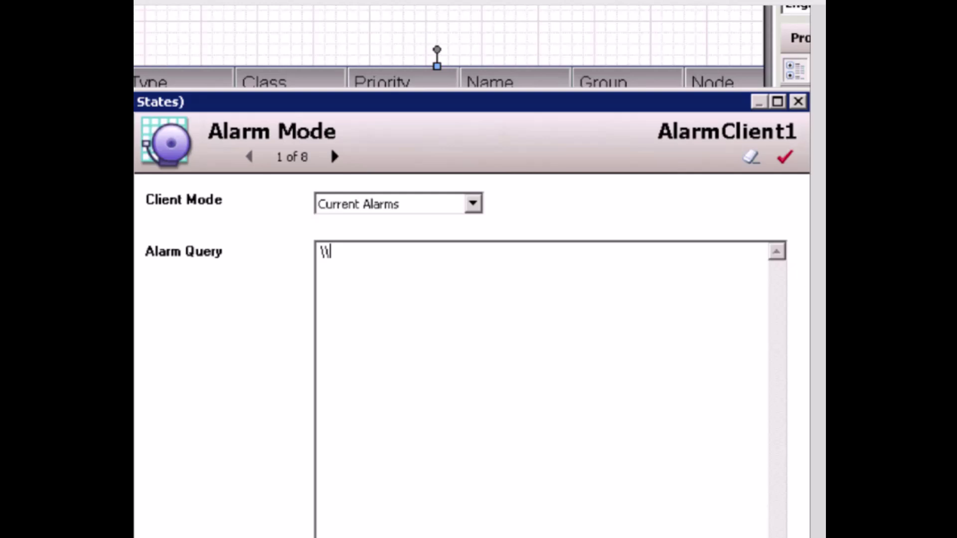
{"action": "type", "text": "B14AOS\\Galaxy"}
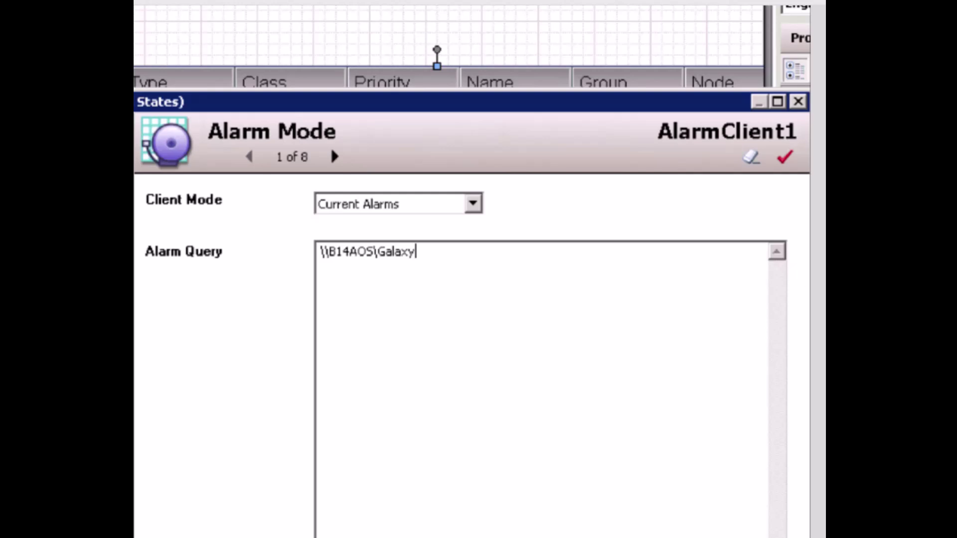
{"action": "type", "text": "!WestRegion"}
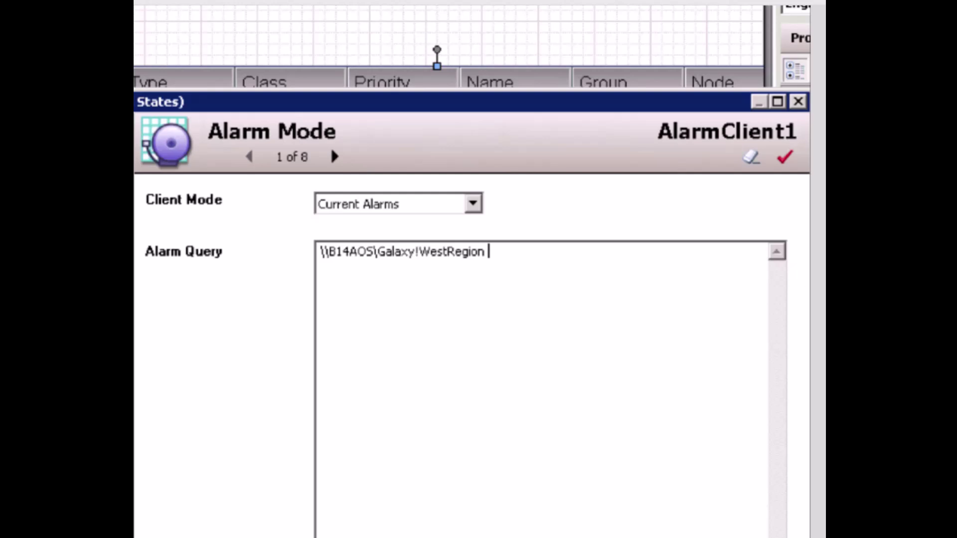
Duplicate the WestRegion query entry and change the copy to \\B14AOS\Galaxy!Plant1
{"action": "key", "text": "shift+Home"}
{"action": "key", "text": "ctrl+c"}
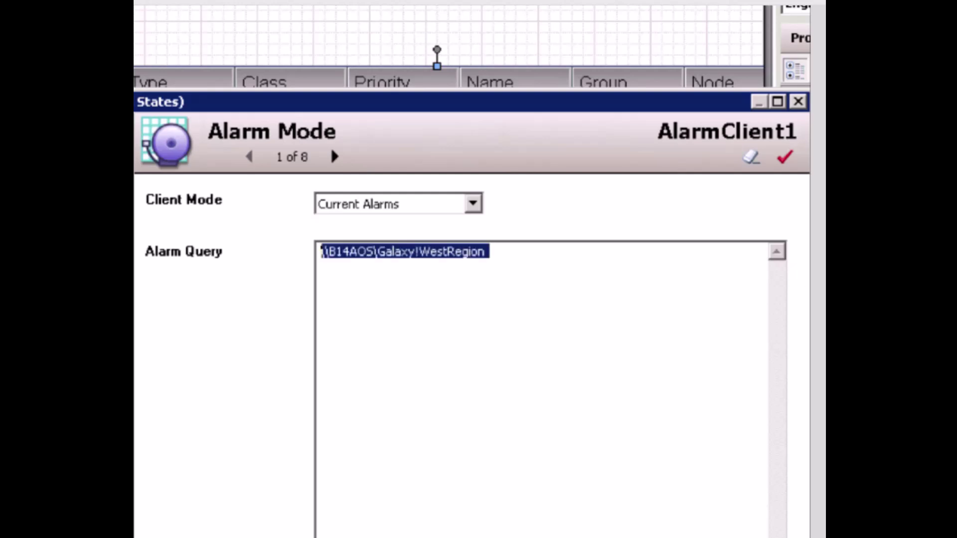
{"action": "key", "text": "End"}
{"action": "key", "text": "ctrl+v"}
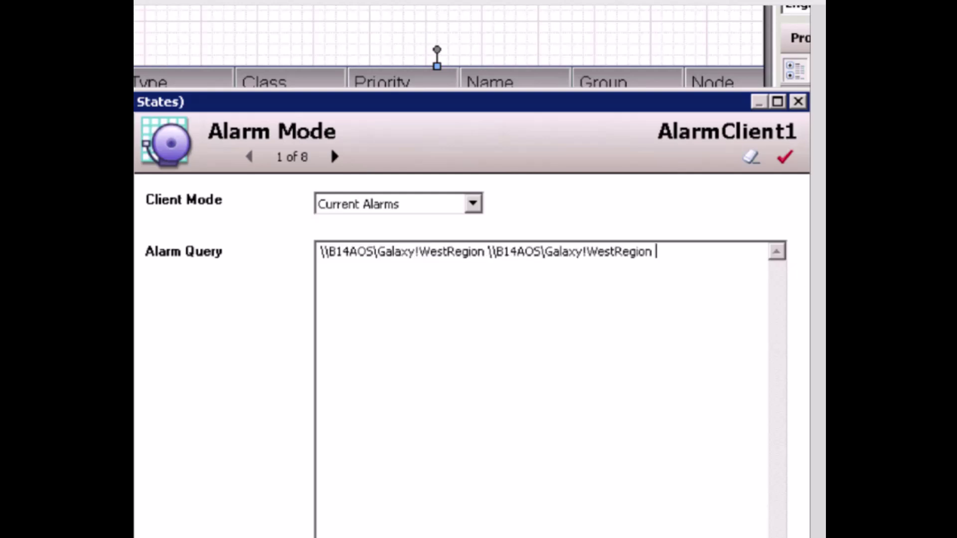
{"action": "key", "text": "BackSpace"}
{"action": "key", "text": "BackSpace"}
{"action": "key", "text": "BackSpace"}
{"action": "key", "text": "BackSpace"}
{"action": "key", "text": "BackSpace"}
{"action": "key", "text": "BackSpace"}
{"action": "key", "text": "BackSpace"}
{"action": "key", "text": "BackSpace"}
{"action": "key", "text": "BackSpace"}
{"action": "key", "text": "BackSpace"}
{"action": "key", "text": "BackSpace"}
{"action": "type", "text": "P"}
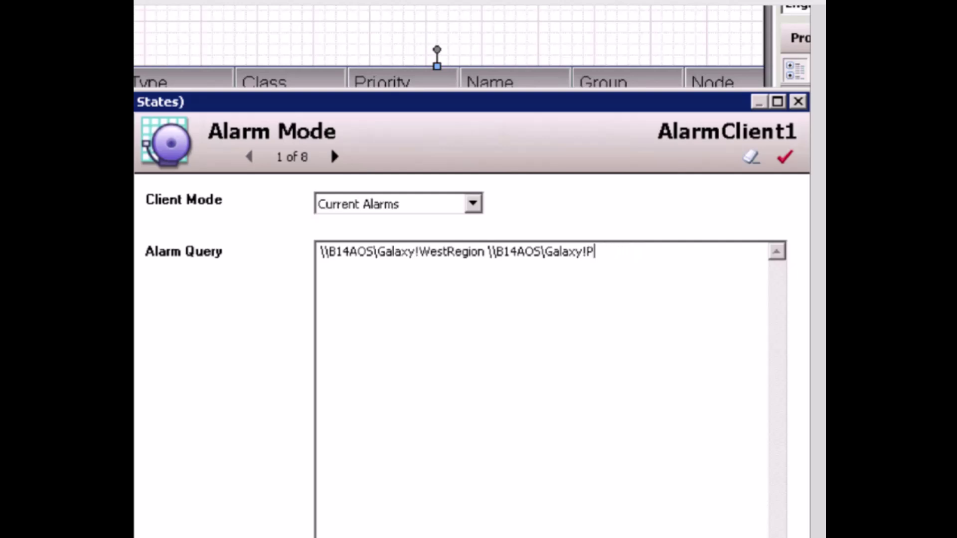
{"action": "type", "text": "lant1"}
Append a third entry, \\B14AOS\Galaxy!Plant2, to the alarm query
{"action": "key", "text": "ctrl+v"}
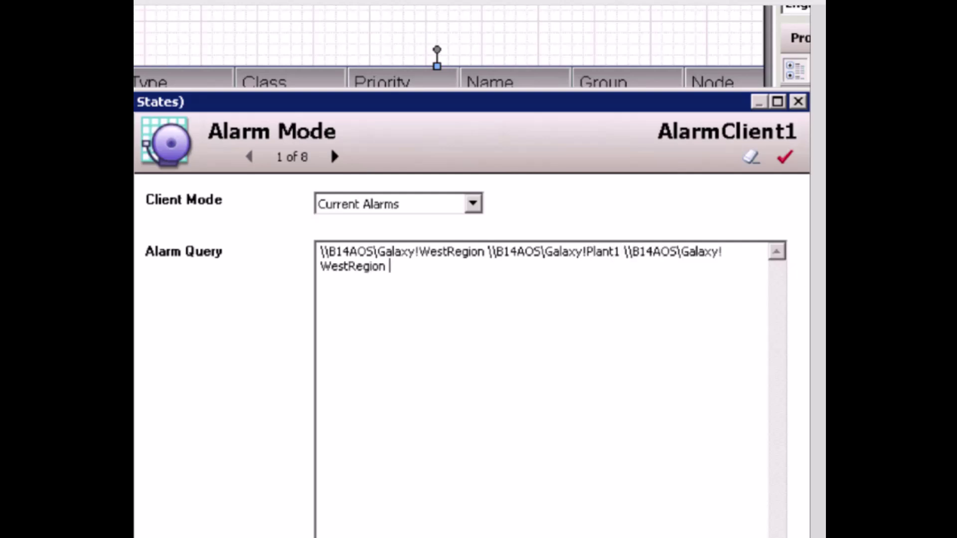
{"action": "key", "text": "BackSpace"}
{"action": "key", "text": "BackSpace"}
{"action": "key", "text": "BackSpace"}
{"action": "key", "text": "BackSpace"}
{"action": "key", "text": "BackSpace"}
{"action": "key", "text": "BackSpace"}
{"action": "key", "text": "BackSpace"}
{"action": "key", "text": "BackSpace"}
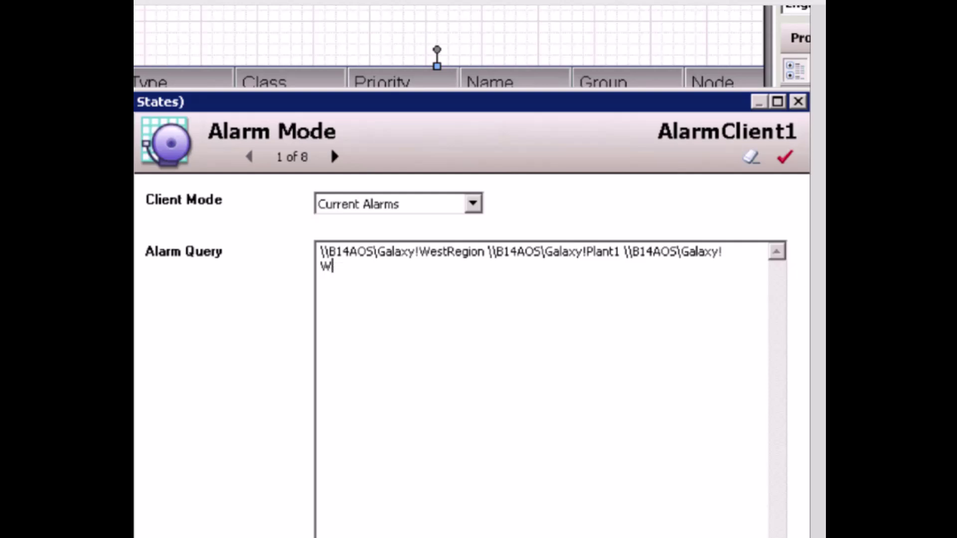
{"action": "type", "text": "!Plant2"}
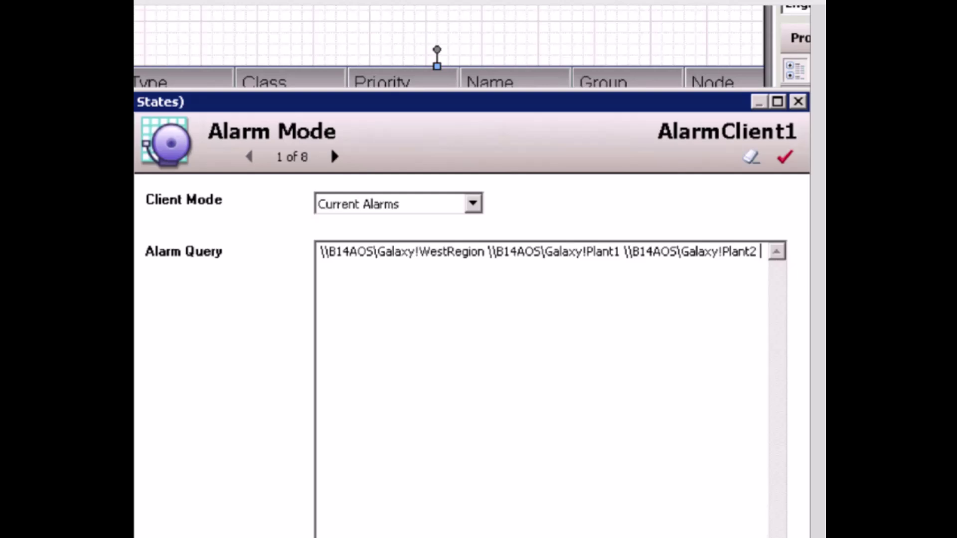
Append a fourth entry, \\B14AOS\Galaxy!SystemObjects, to the alarm query
{"action": "key", "text": "ctrl+v"}
{"action": "key", "text": "BackSpace"}
{"action": "key", "text": "BackSpace"}
{"action": "key", "text": "BackSpace"}
{"action": "key", "text": "BackSpace"}
{"action": "key", "text": "BackSpace"}
{"action": "key", "text": "BackSpace"}
{"action": "key", "text": "BackSpace"}
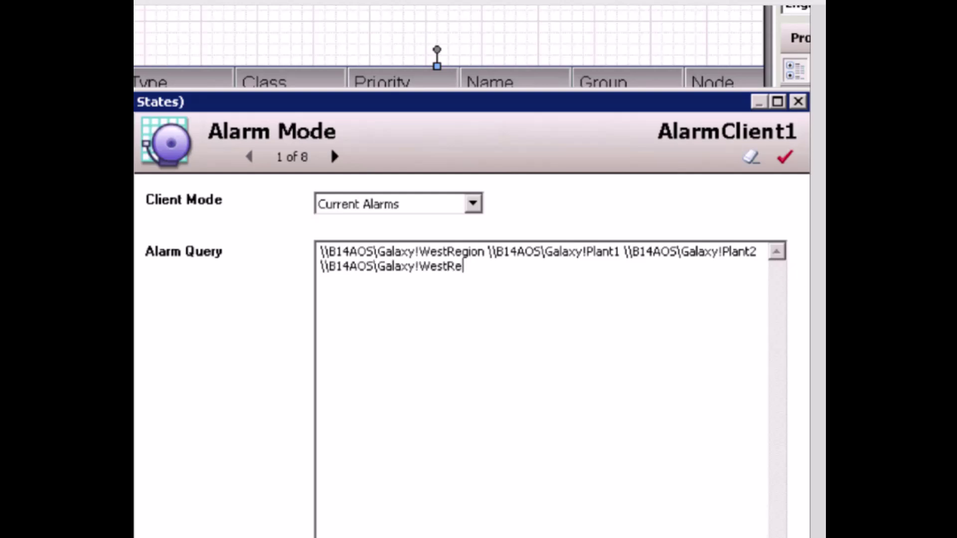
{"action": "key", "text": "BackSpace"}
{"action": "key", "text": "BackSpace"}
{"action": "key", "text": "BackSpace"}
{"action": "type", "text": "SystemObjects"}
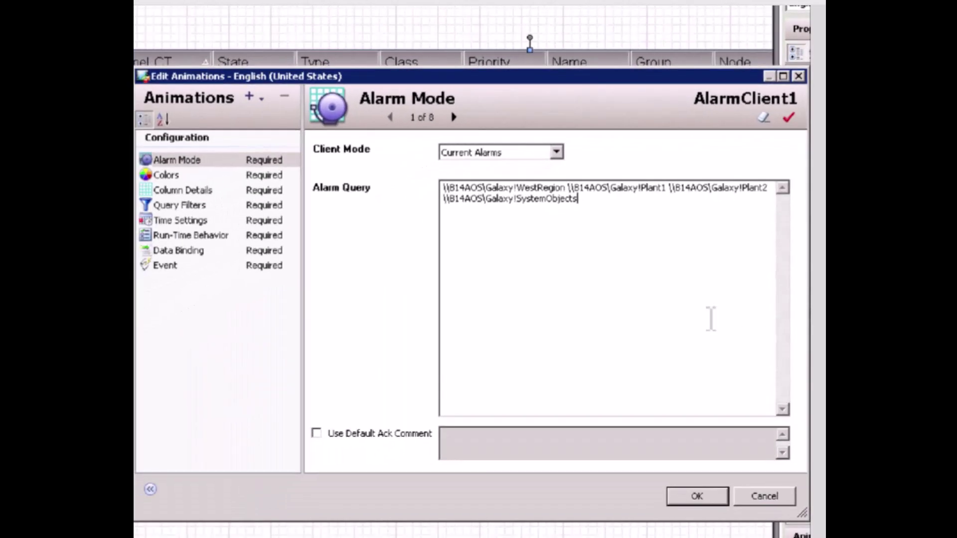
Review the alarm client's color and column settings, switching the Class column off and back on to check its effect
{"action": "left_click", "coordinate": [166, 175]}
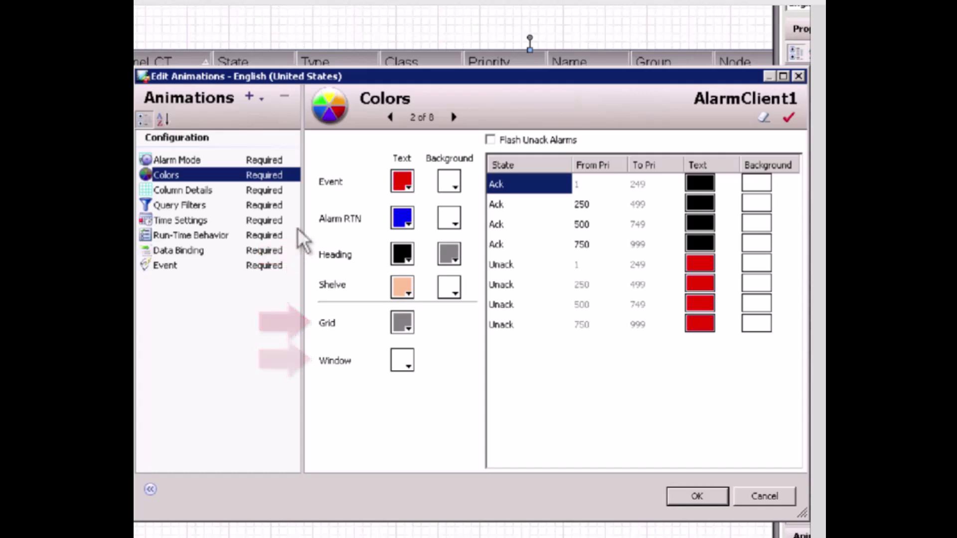
{"action": "left_click", "coordinate": [205, 192]}
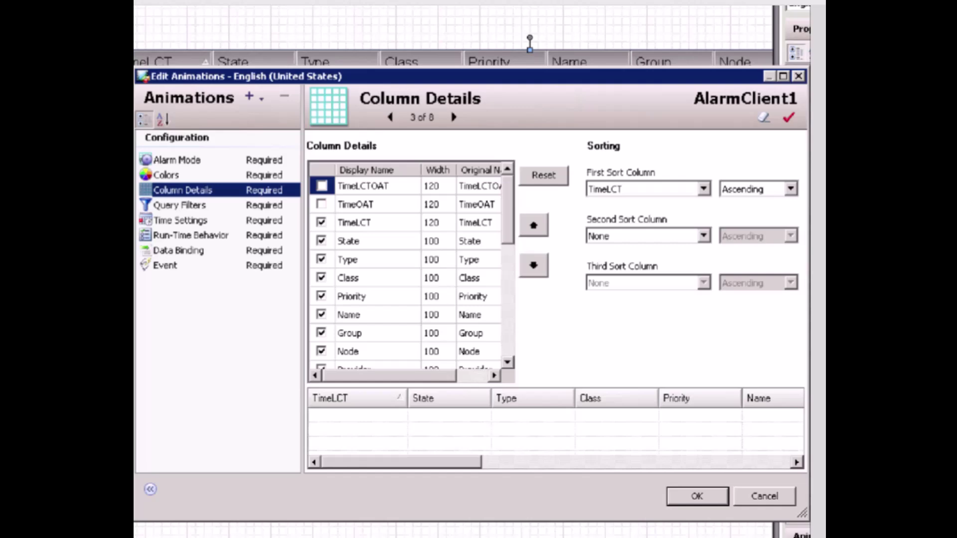
{"action": "left_click", "coordinate": [321, 278]}
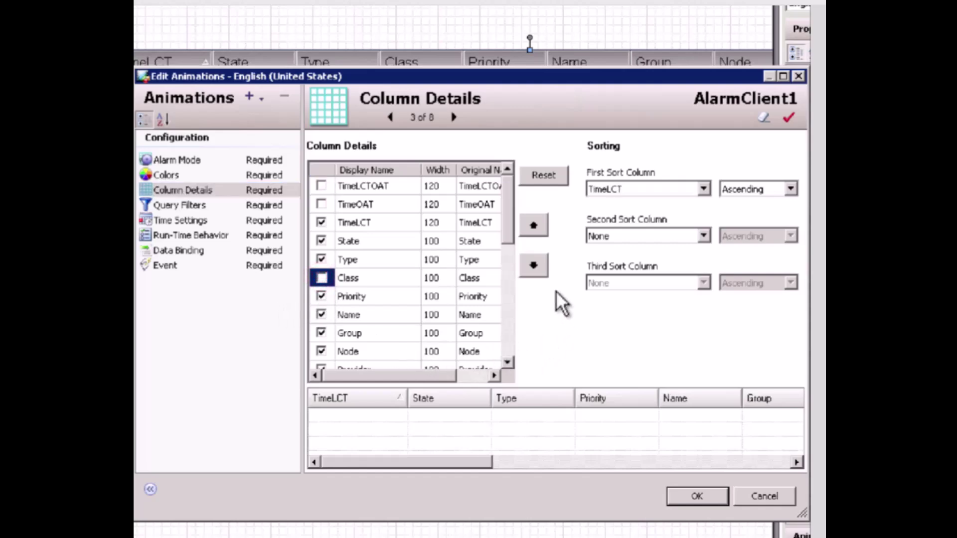
{"action": "left_click", "coordinate": [321, 278]}
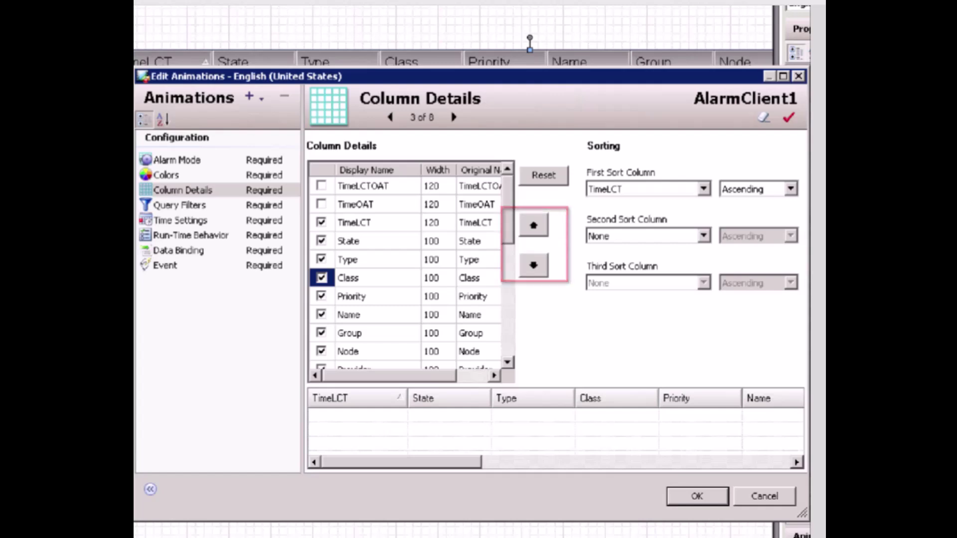
Move the Name column up above TimeLCT so it becomes the first displayed column
{"action": "left_click", "coordinate": [388, 314]}
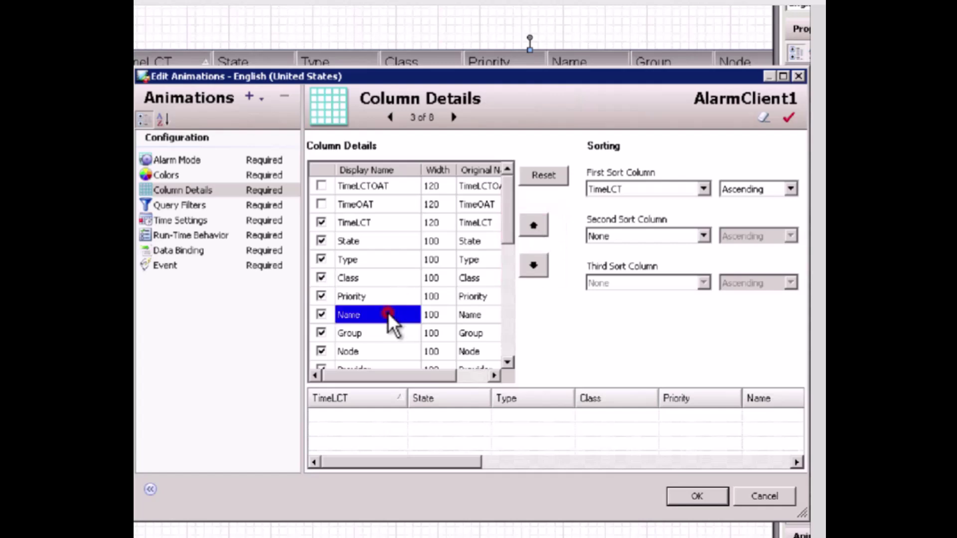
{"action": "left_click", "coordinate": [539, 229]}
{"action": "left_click", "coordinate": [540, 228]}
{"action": "left_click", "coordinate": [539, 228]}
{"action": "left_click", "coordinate": [539, 229]}
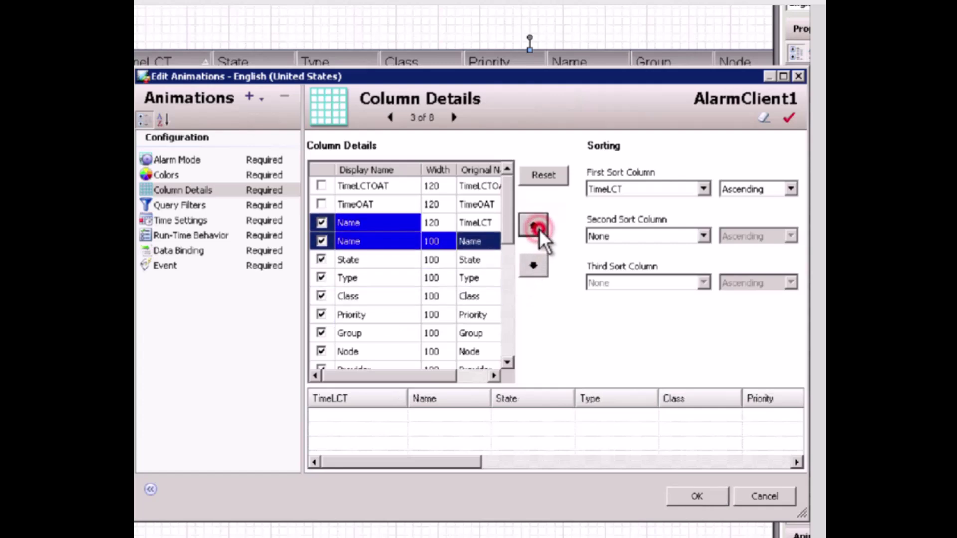
{"action": "left_click", "coordinate": [539, 229]}
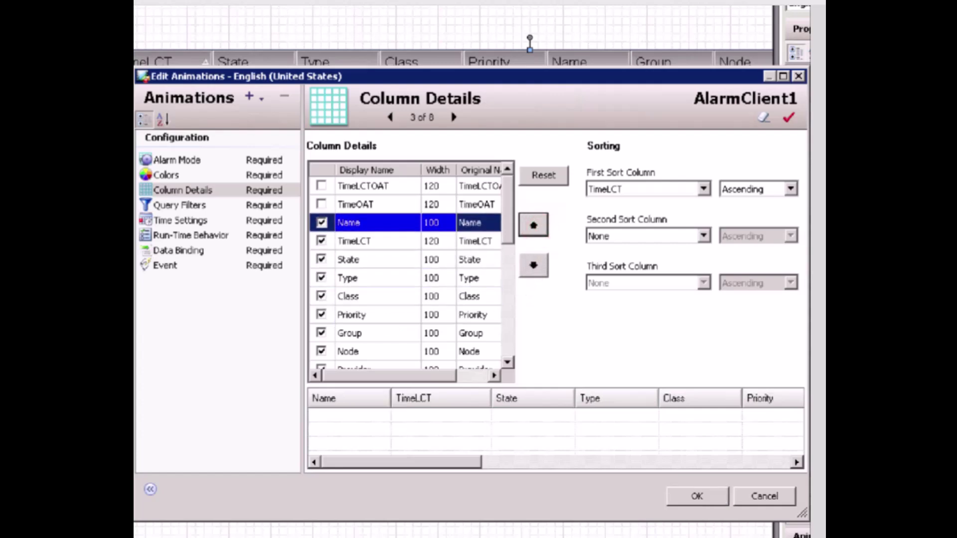
Change the display name of the Name column to Attribute and of the TimeLCT column to Time
{"action": "left_click", "coordinate": [377, 223]}
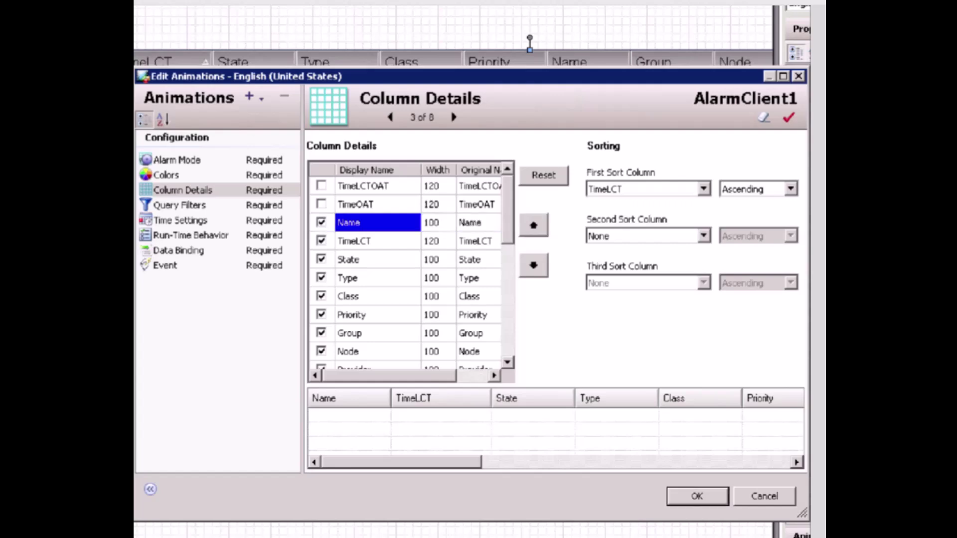
{"action": "type", "text": "a"}
{"action": "key", "text": "BackSpace"}
{"action": "type", "text": "A"}
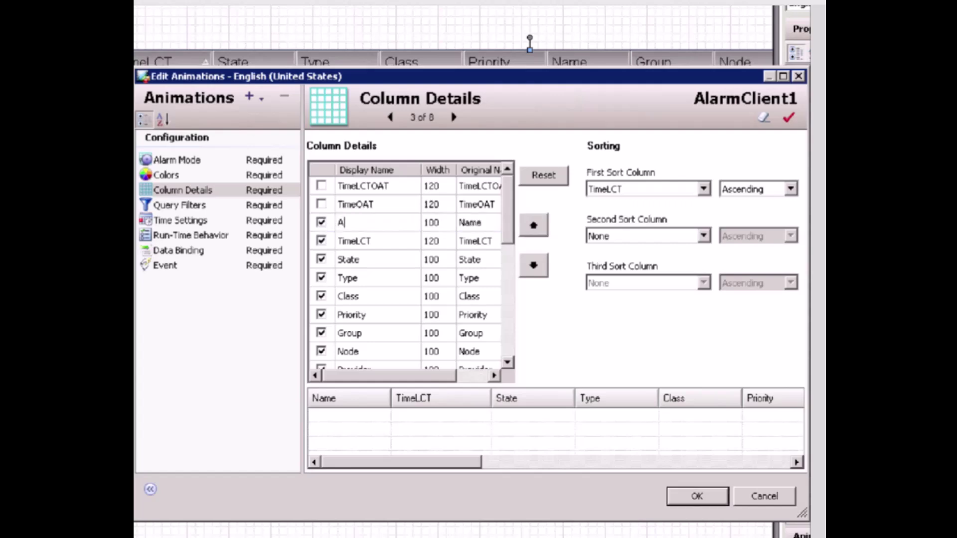
{"action": "type", "text": "ttribute"}
{"action": "left_click", "coordinate": [376, 244]}
{"action": "type", "text": "Time"}
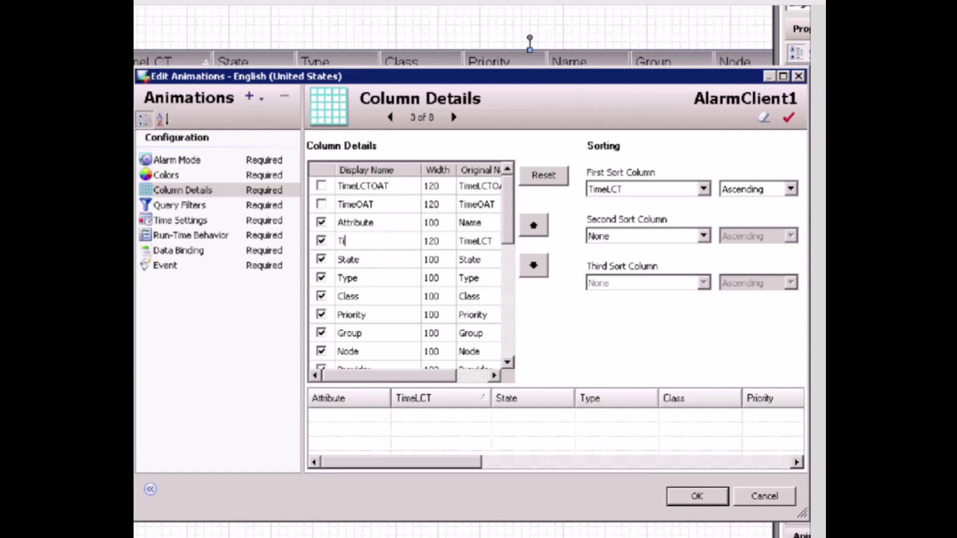
Change the display name of the Group column to Area and turn on the Operator column
{"action": "left_click", "coordinate": [402, 336]}
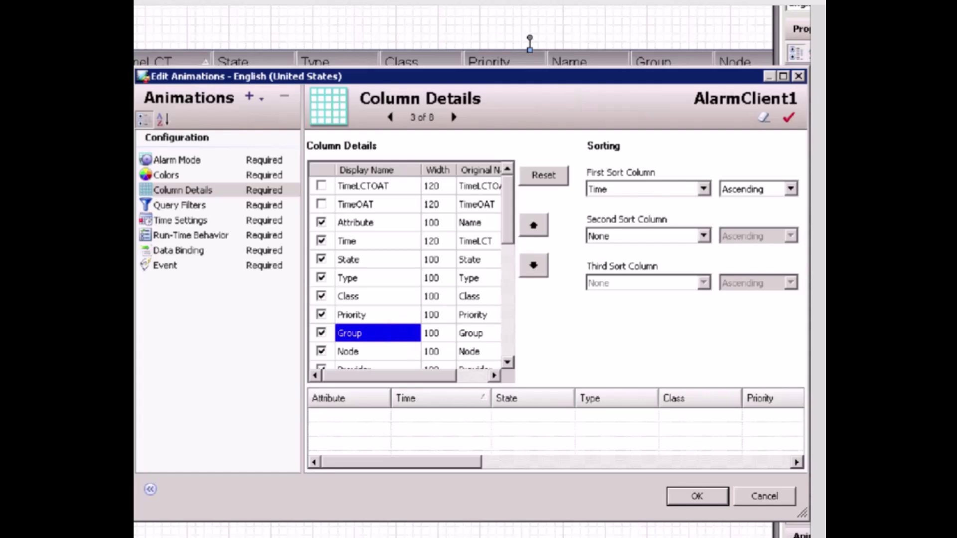
{"action": "type", "text": "Area"}
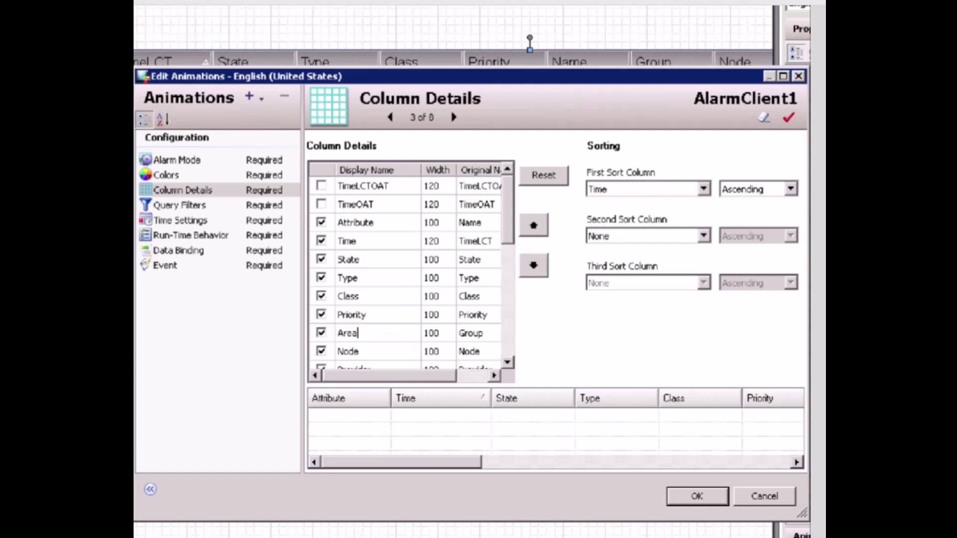
{"action": "scroll", "coordinate": [408, 269], "scroll_direction": "down", "scroll_amount": 4}
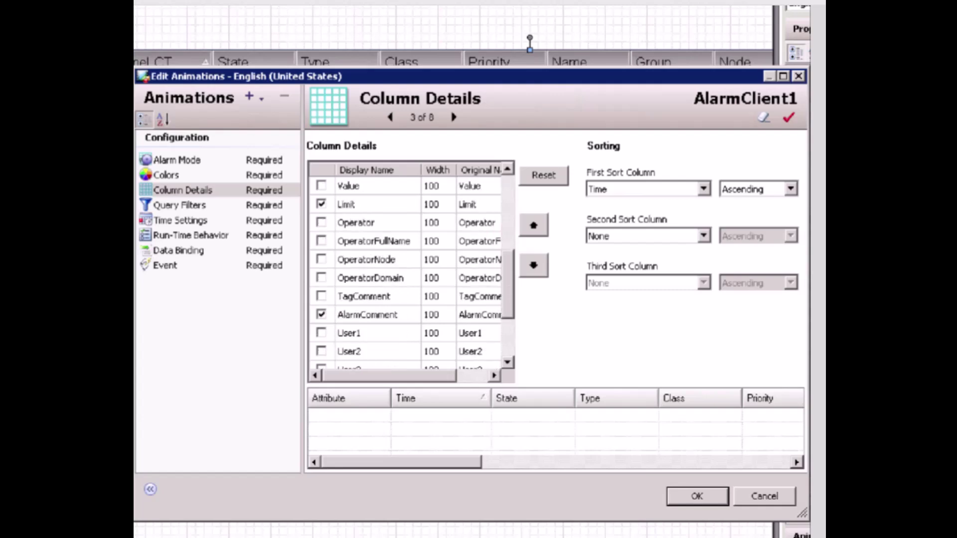
{"action": "left_click", "coordinate": [321, 222]}
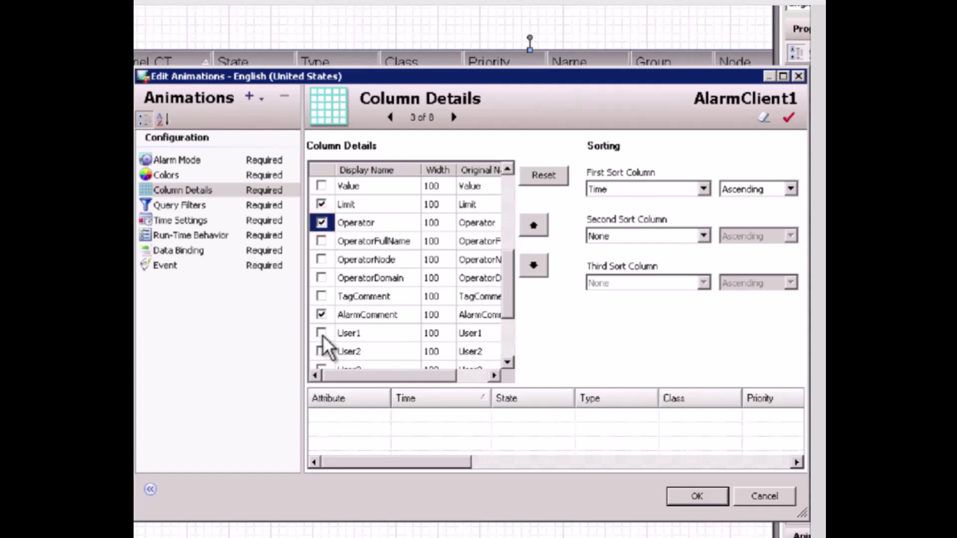
Turn on the User1 column and change its display name to Severity
{"action": "left_click", "coordinate": [321, 333]}
{"action": "left_click", "coordinate": [395, 333]}
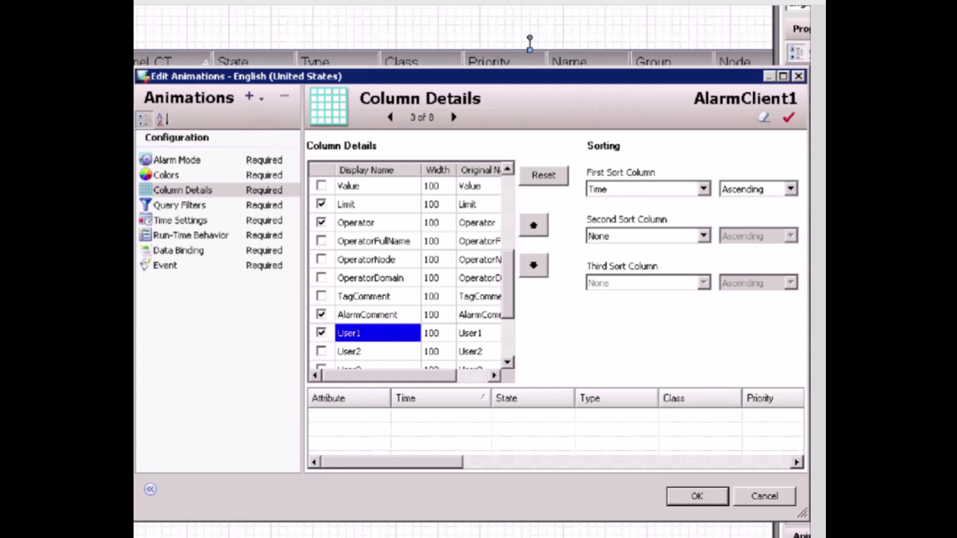
{"action": "type", "text": "S"}
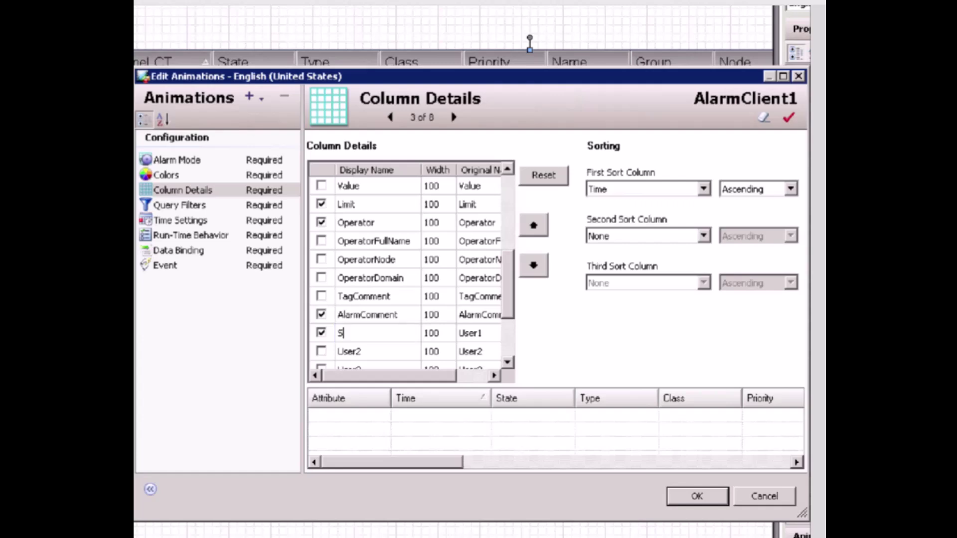
{"action": "type", "text": "everity"}
Set the width of the Attribute column to 80 and of the Severity column to 50
{"action": "left_click", "coordinate": [512, 188]}
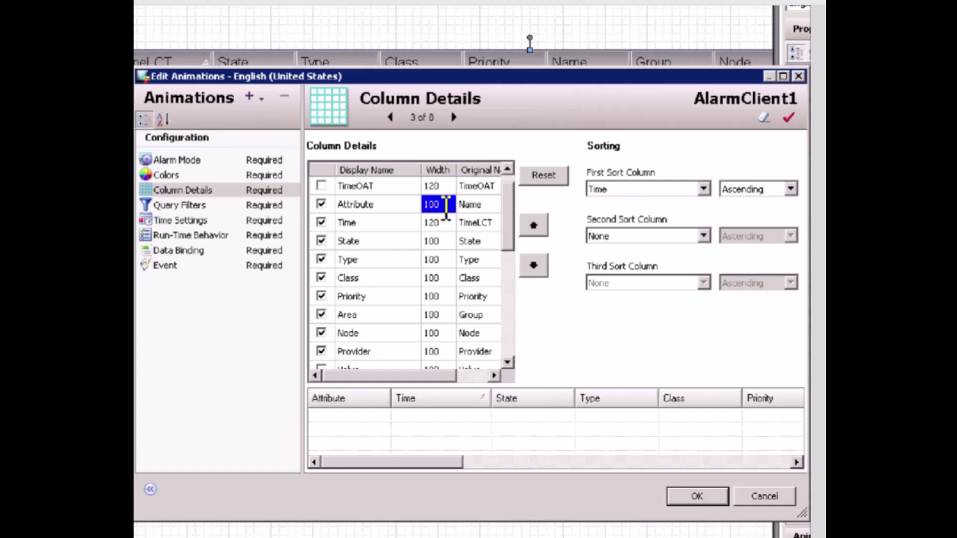
{"action": "type", "text": "80"}
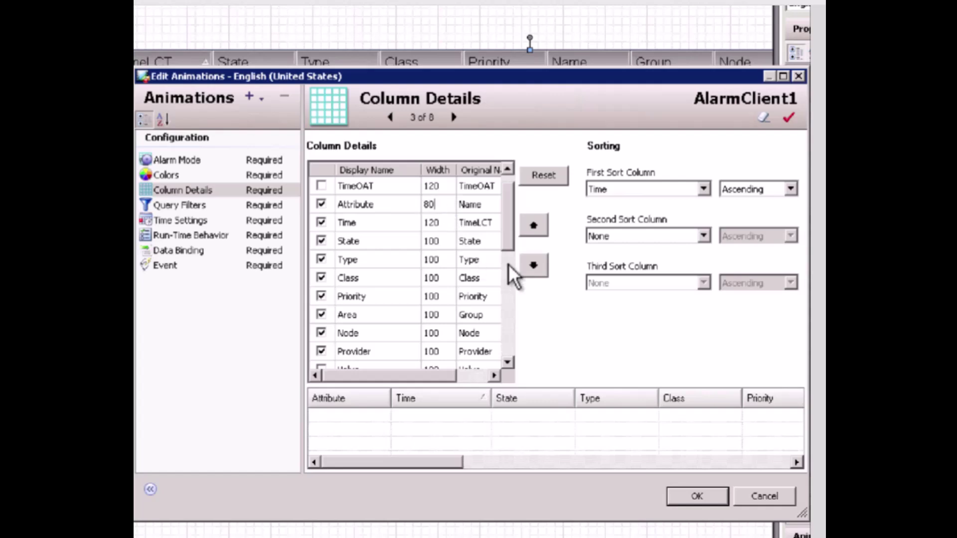
{"action": "left_click", "coordinate": [514, 328]}
{"action": "left_click", "coordinate": [396, 333]}
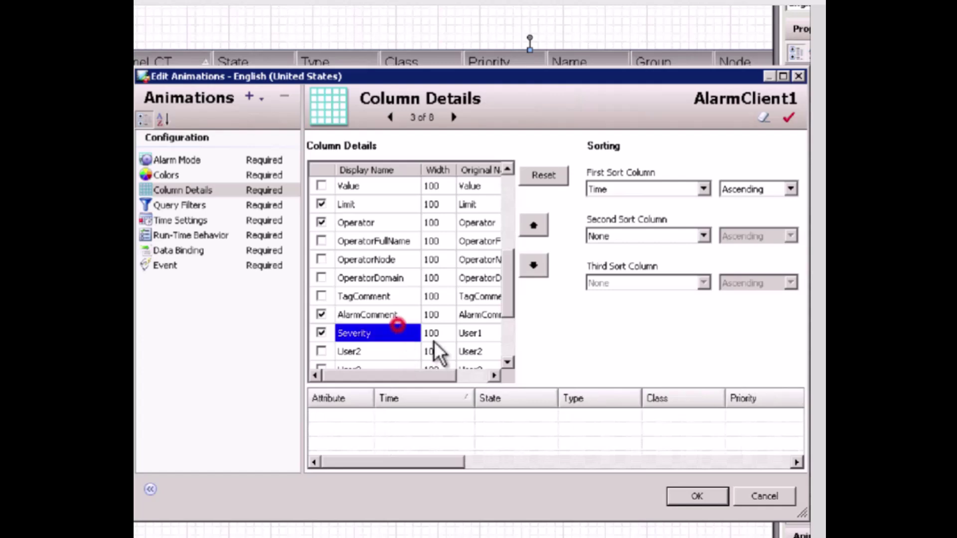
{"action": "left_click", "coordinate": [433, 333]}
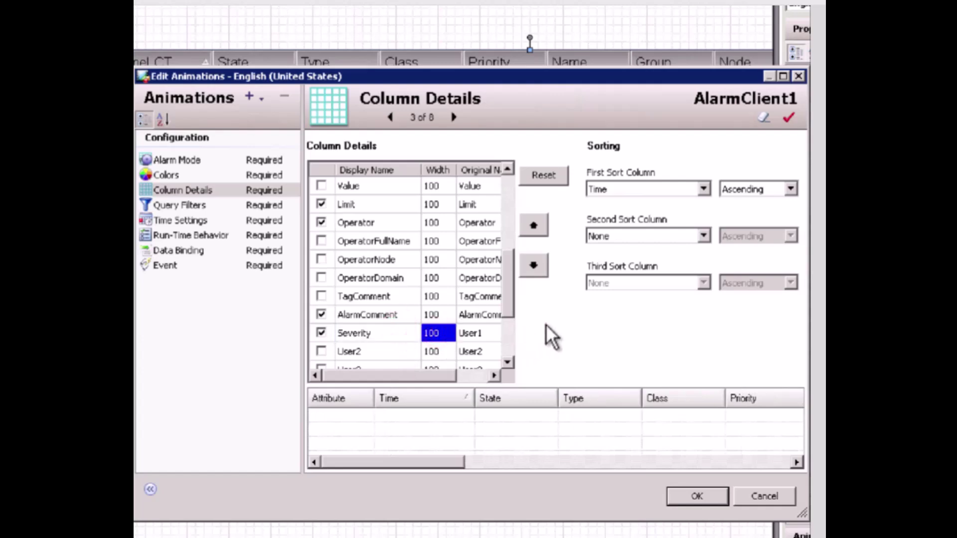
{"action": "type", "text": "50"}
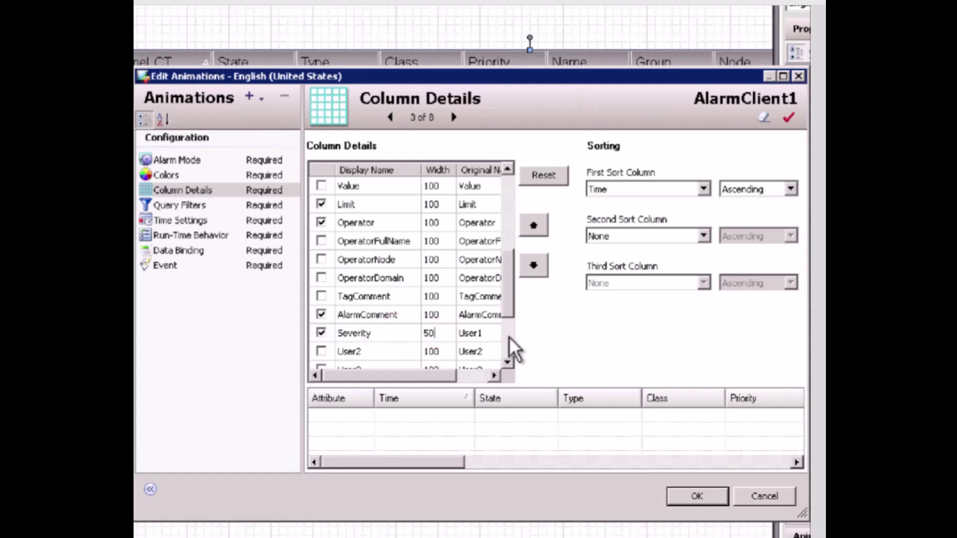
Set the sort order of the first sort column, Time, to Descending
{"action": "left_click_drag", "start_coordinate": [509, 305], "coordinate": [509, 219]}
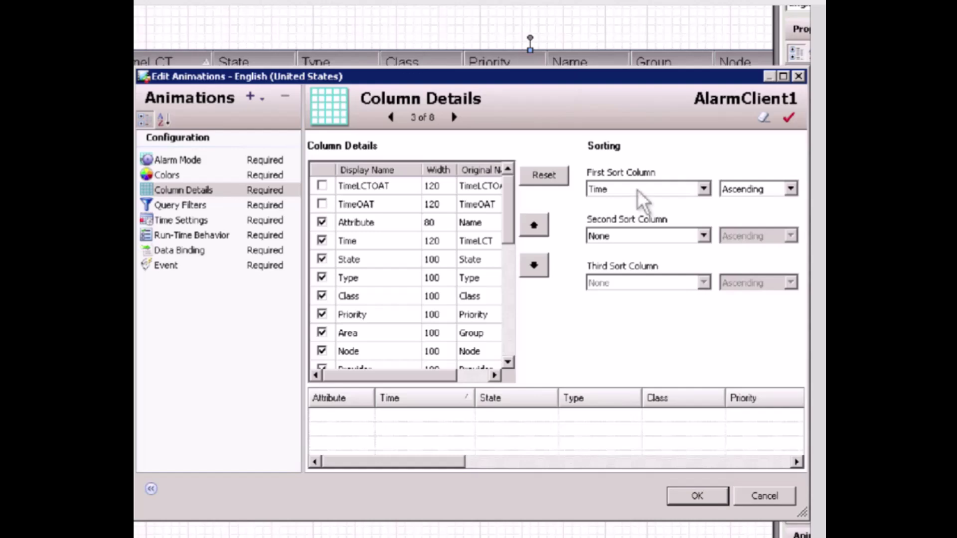
{"action": "left_click", "coordinate": [765, 192]}
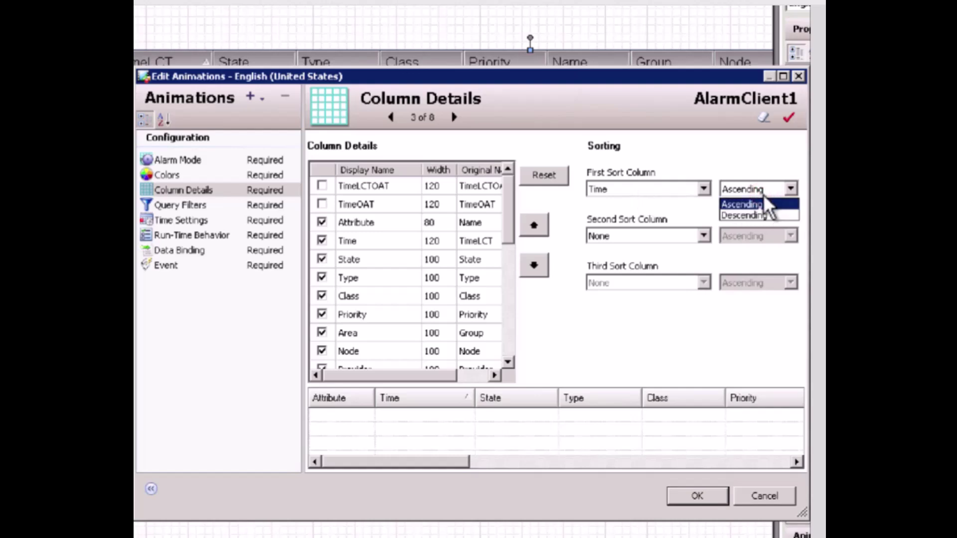
{"action": "left_click", "coordinate": [761, 211]}
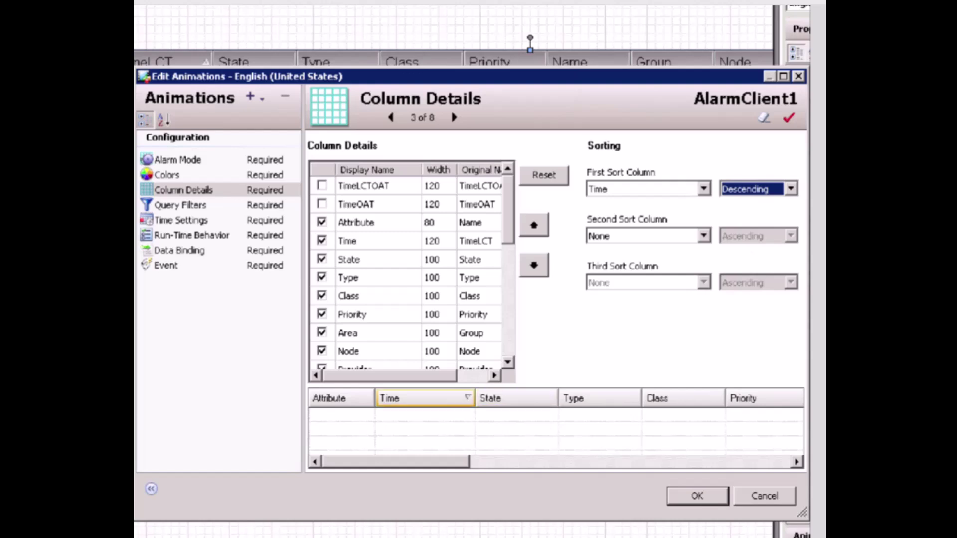
Try changing the sorting from the preview grid's headers, switching to Attribute and back to Time in descending order
{"action": "left_click", "coordinate": [467, 399]}
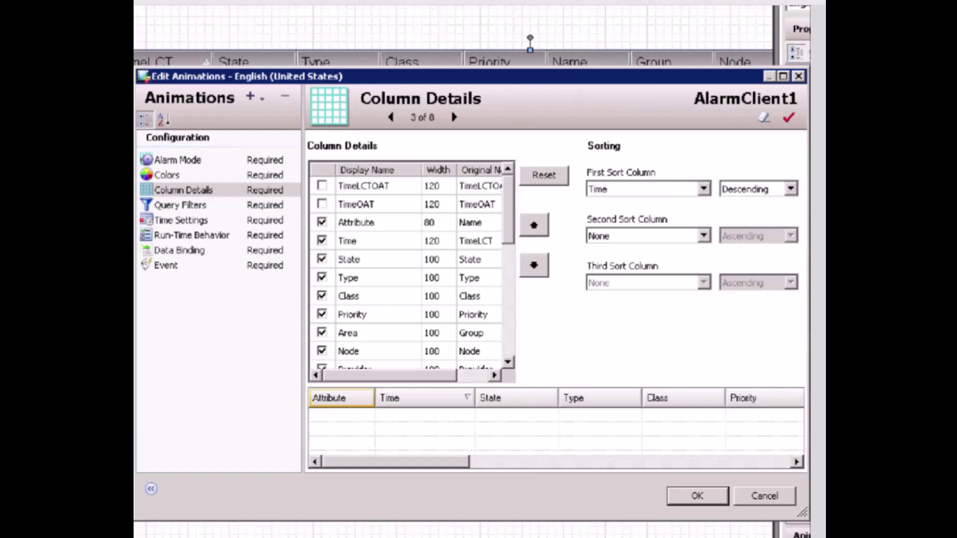
{"action": "left_click", "coordinate": [363, 399]}
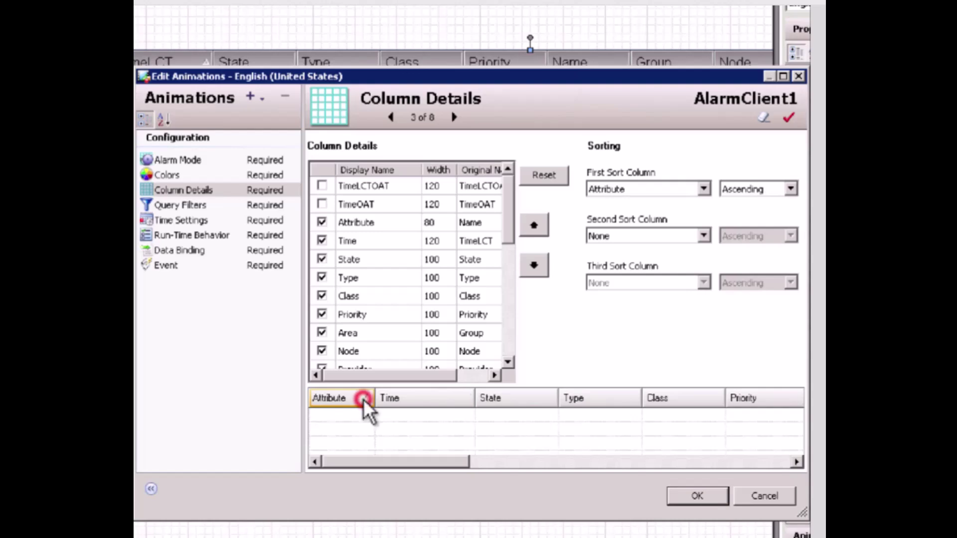
{"action": "left_click", "coordinate": [363, 399]}
{"action": "left_click", "coordinate": [426, 399]}
{"action": "left_click", "coordinate": [469, 399]}
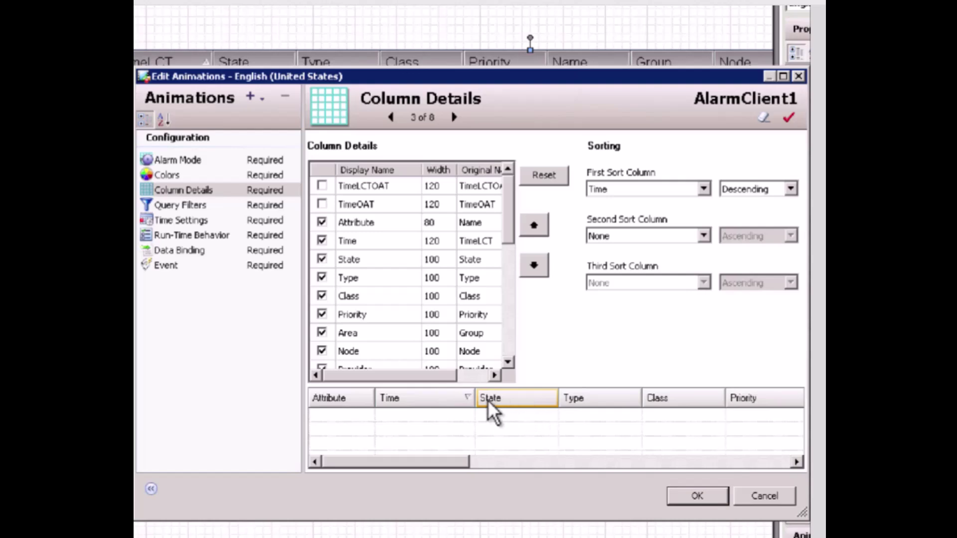
Widen the Time column in the preview grid to about 129
{"action": "left_click_drag", "start_coordinate": [474, 400], "coordinate": [481, 399]}
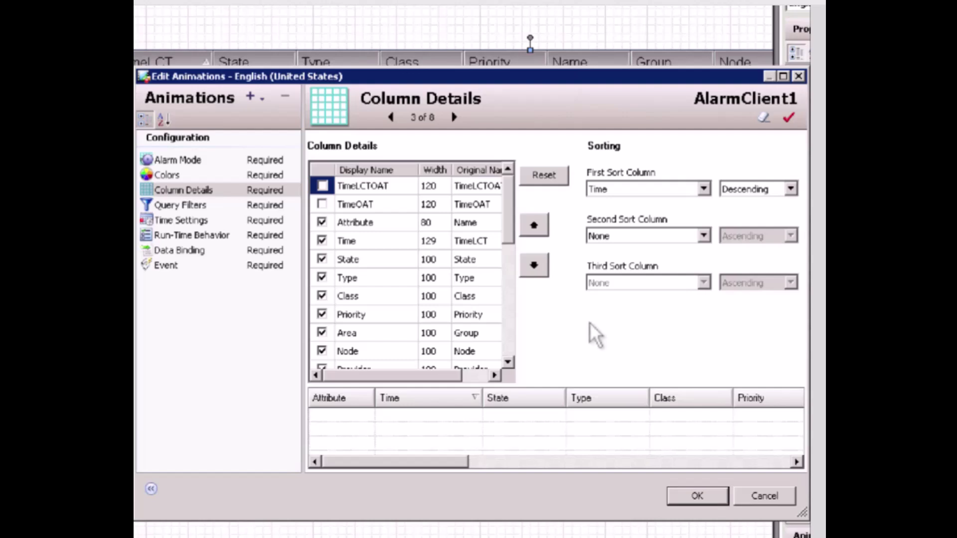
{"action": "left_click_drag", "start_coordinate": [471, 461], "coordinate": [405, 470]}
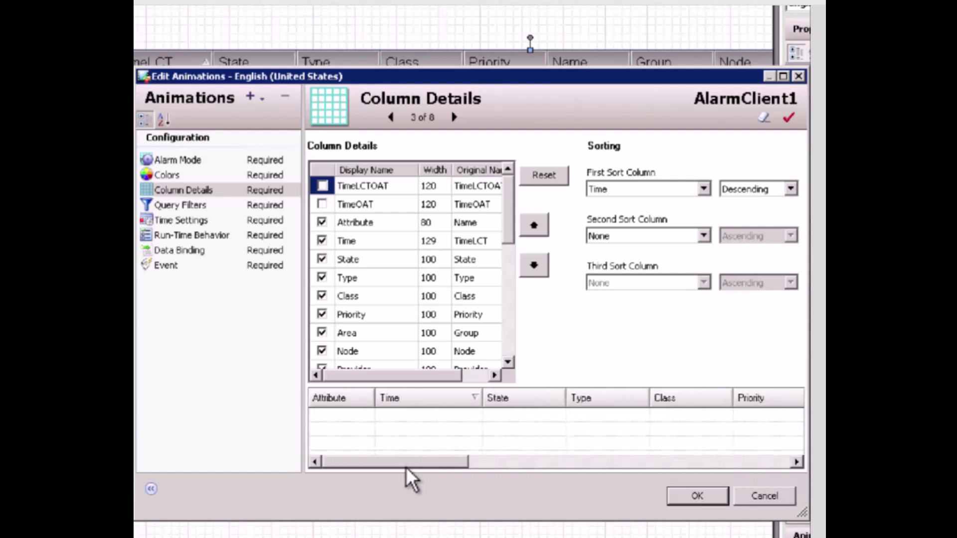
Try to delete the Default query filter favorite, and examine the conditions in its definition
{"action": "left_click", "coordinate": [195, 206]}
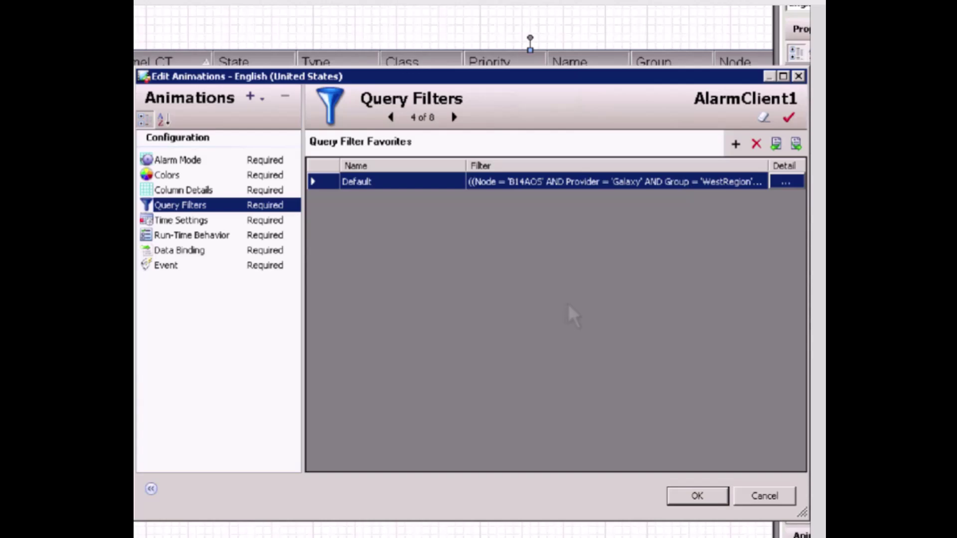
{"action": "left_click", "coordinate": [755, 143]}
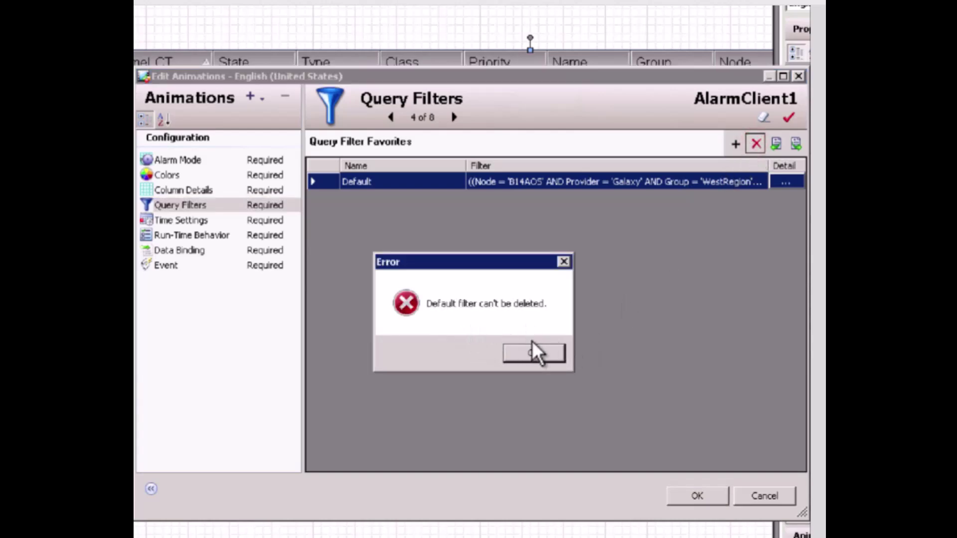
{"action": "left_click", "coordinate": [534, 353]}
{"action": "left_click", "coordinate": [785, 181]}
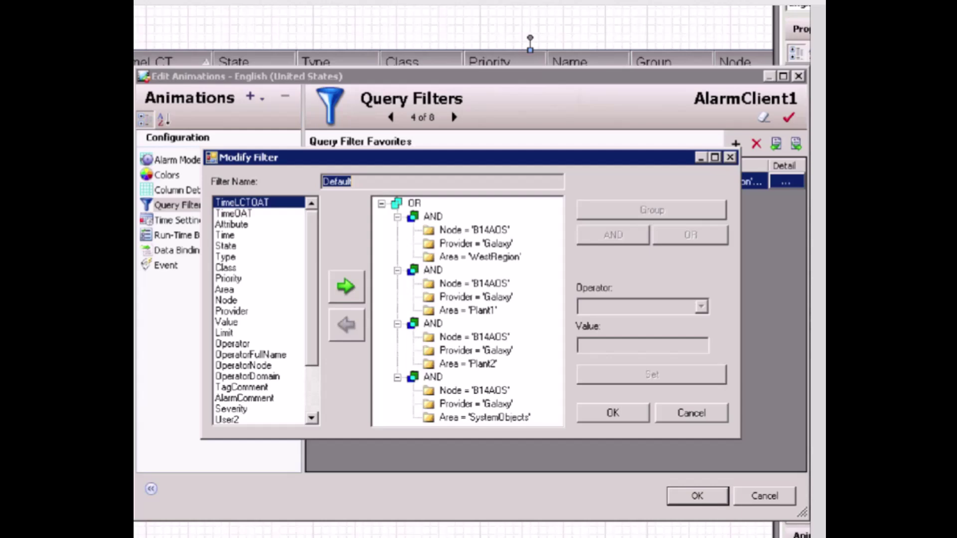
{"action": "left_click", "coordinate": [687, 412]}
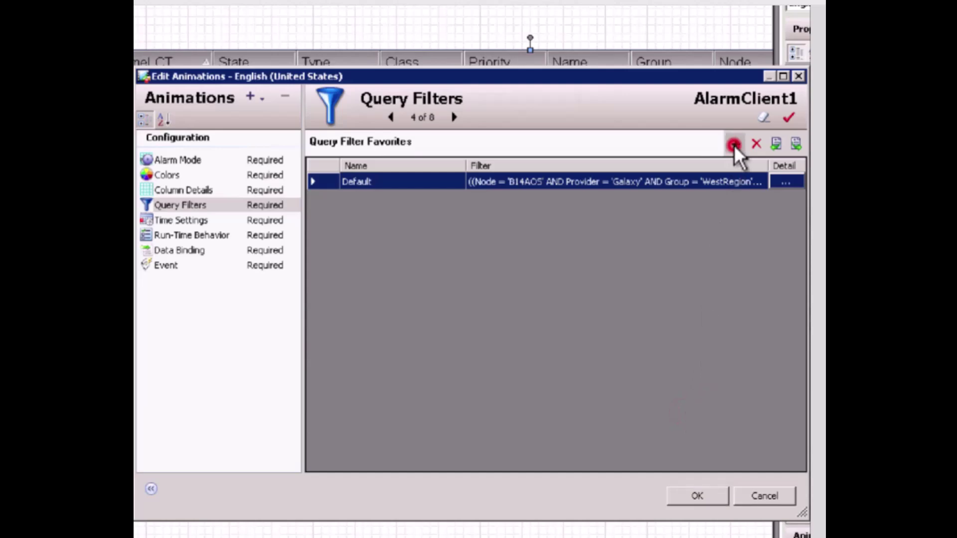
Start a new query filter favorite named Plant1 with the condition Node = B14VIS
{"action": "left_click", "coordinate": [735, 145]}
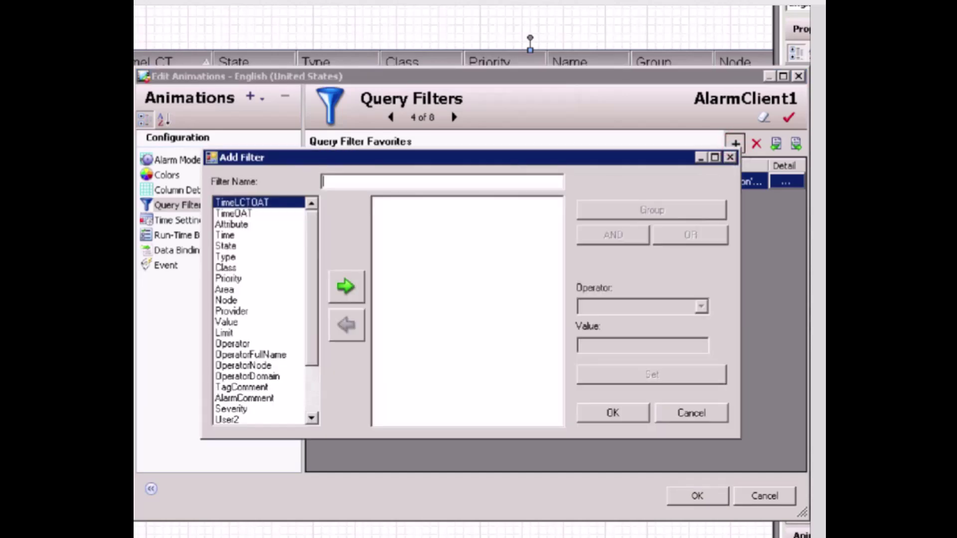
{"action": "type", "text": "Plant1"}
{"action": "left_click", "coordinate": [227, 301]}
{"action": "left_click", "coordinate": [346, 287]}
{"action": "left_click", "coordinate": [426, 203]}
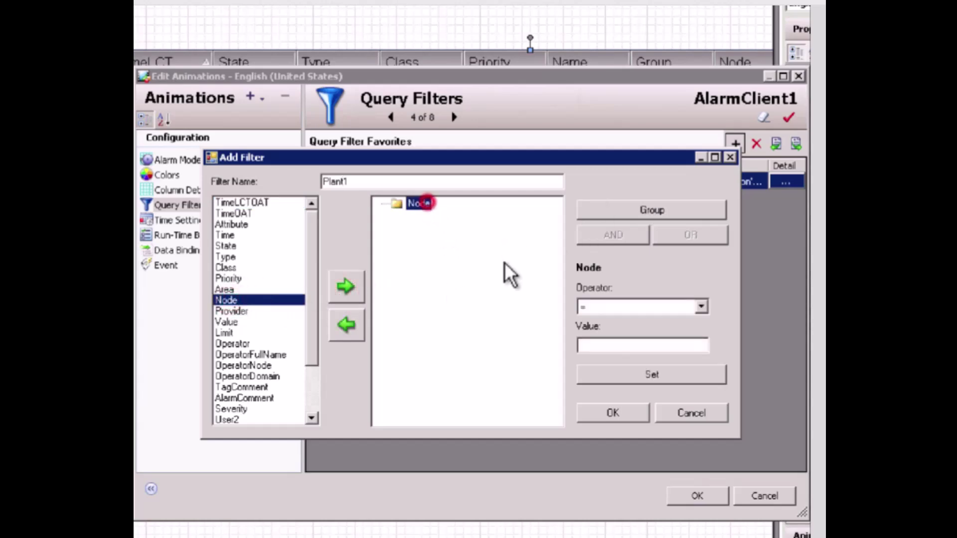
{"action": "left_click", "coordinate": [616, 346]}
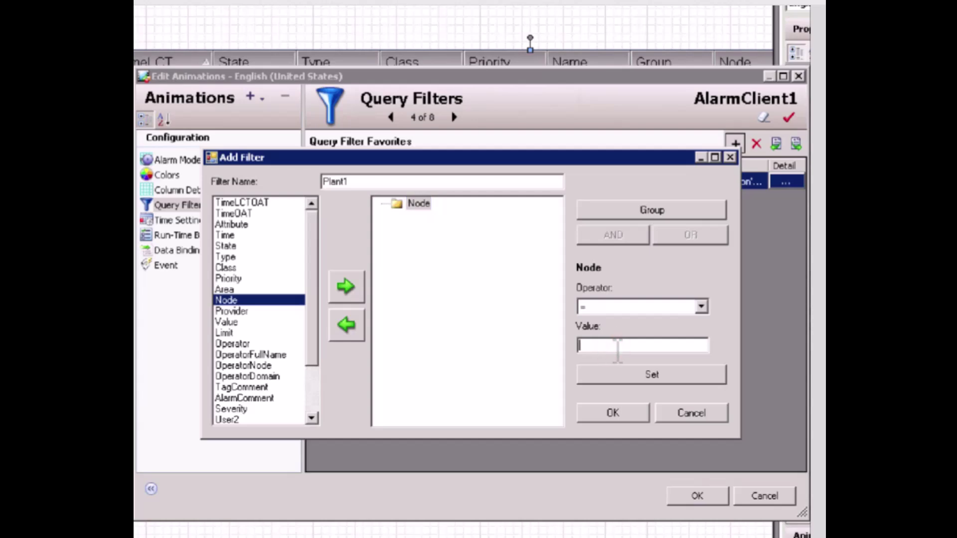
{"action": "type", "text": "B14VIS"}
{"action": "left_click", "coordinate": [615, 374]}
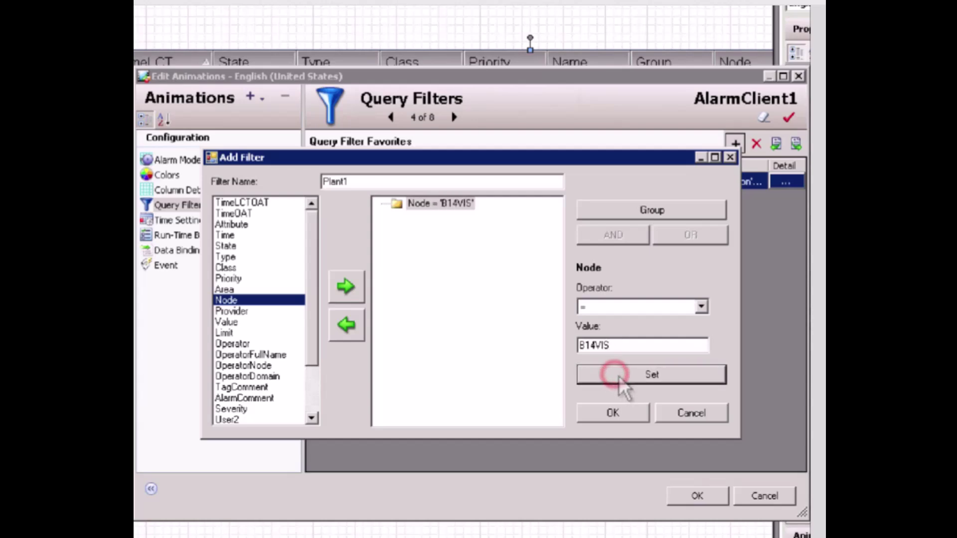
Add the condition Provider = Galaxy to the Plant1 filter
{"action": "left_click", "coordinate": [237, 312]}
{"action": "left_click", "coordinate": [339, 292]}
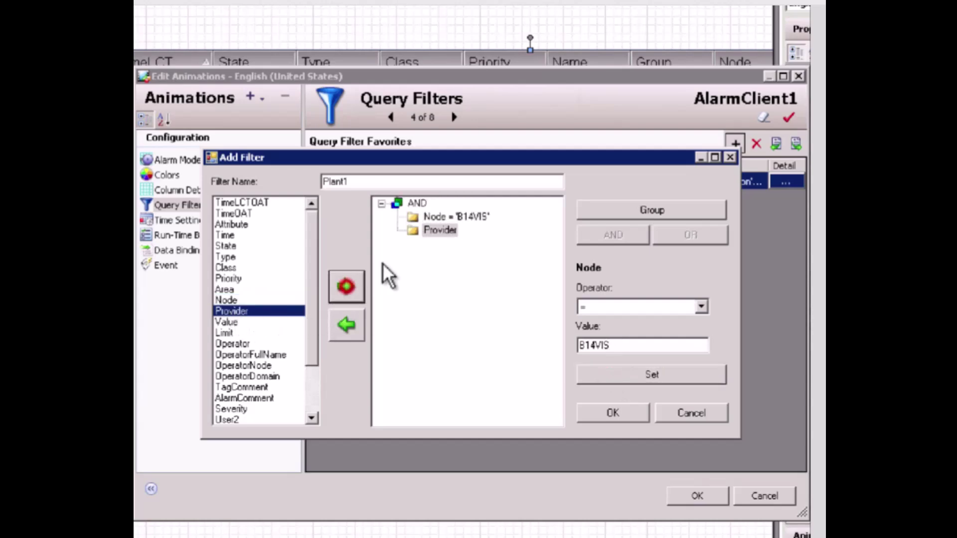
{"action": "left_click", "coordinate": [441, 231]}
{"action": "left_click", "coordinate": [615, 346]}
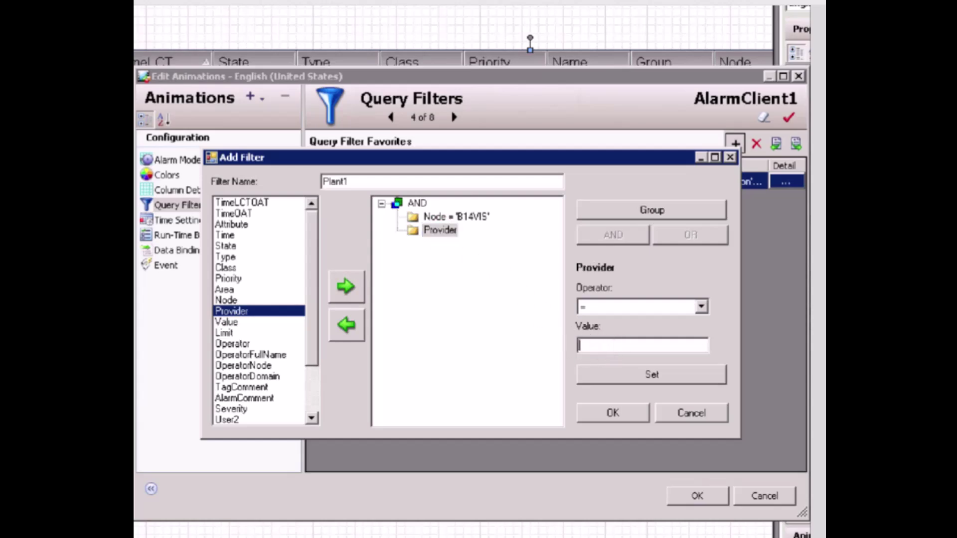
{"action": "type", "text": "Galaxy"}
{"action": "left_click", "coordinate": [616, 383]}
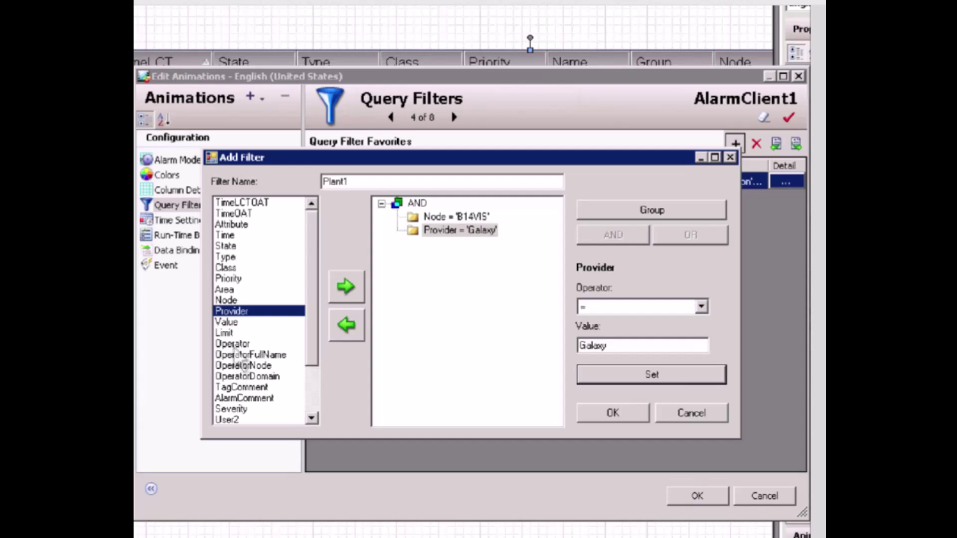
Add the condition Area = Plant1 to the filter and save it to the query filter favorites
{"action": "left_click", "coordinate": [225, 291]}
{"action": "left_click", "coordinate": [349, 279]}
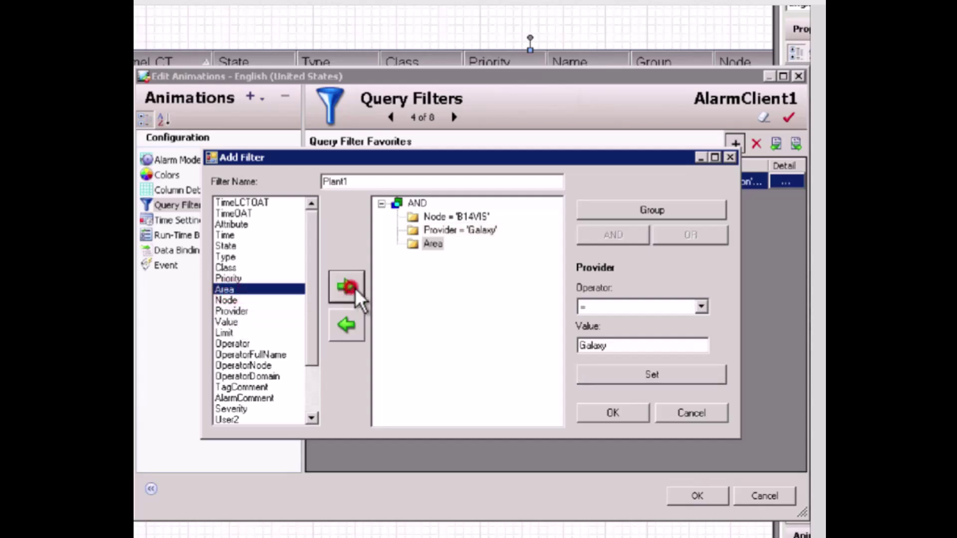
{"action": "left_click", "coordinate": [432, 244]}
{"action": "left_click", "coordinate": [620, 344]}
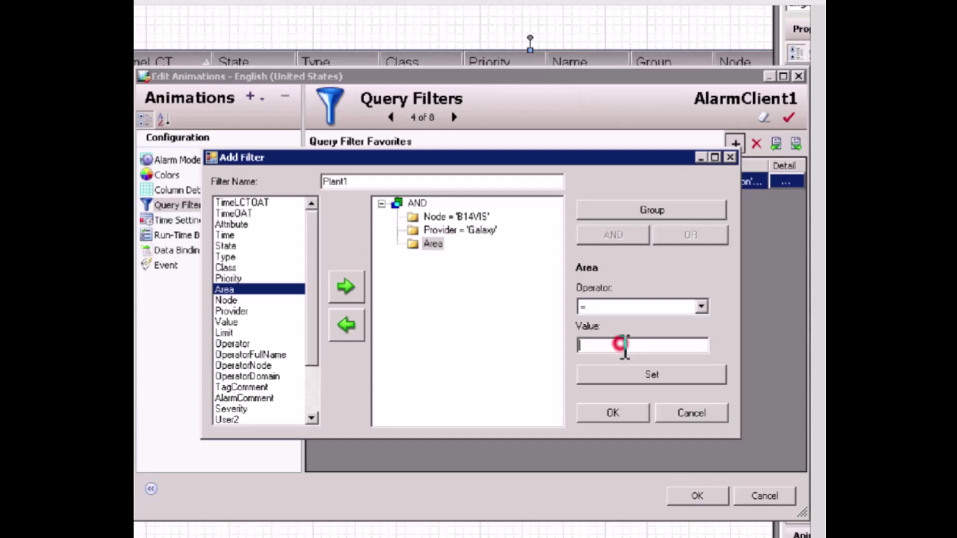
{"action": "type", "text": "Plant1"}
{"action": "left_click", "coordinate": [615, 375]}
{"action": "left_click", "coordinate": [616, 413]}
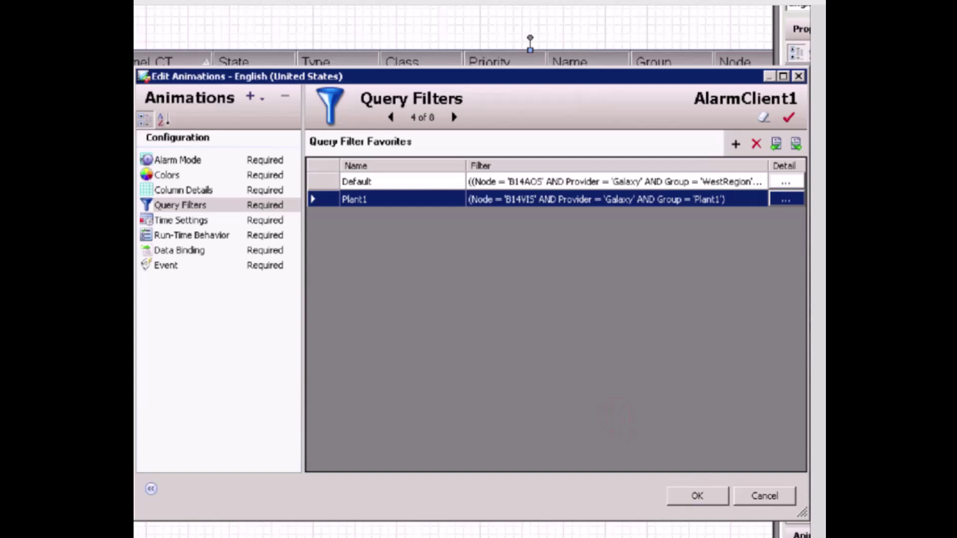
Export the query filter favorites to an XML file named Plant1 on the C: drive
{"action": "left_click", "coordinate": [796, 144]}
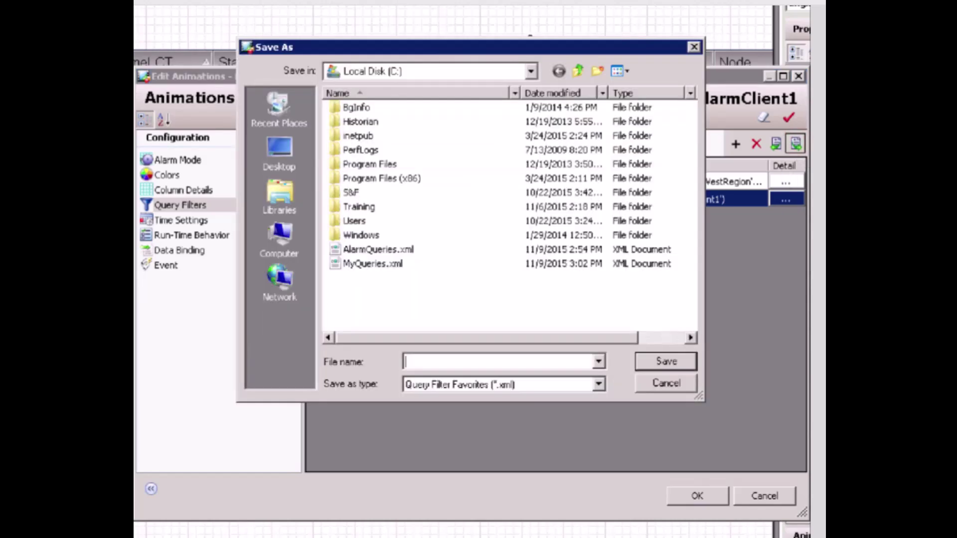
{"action": "type", "text": "Plant1"}
{"action": "left_click", "coordinate": [656, 359]}
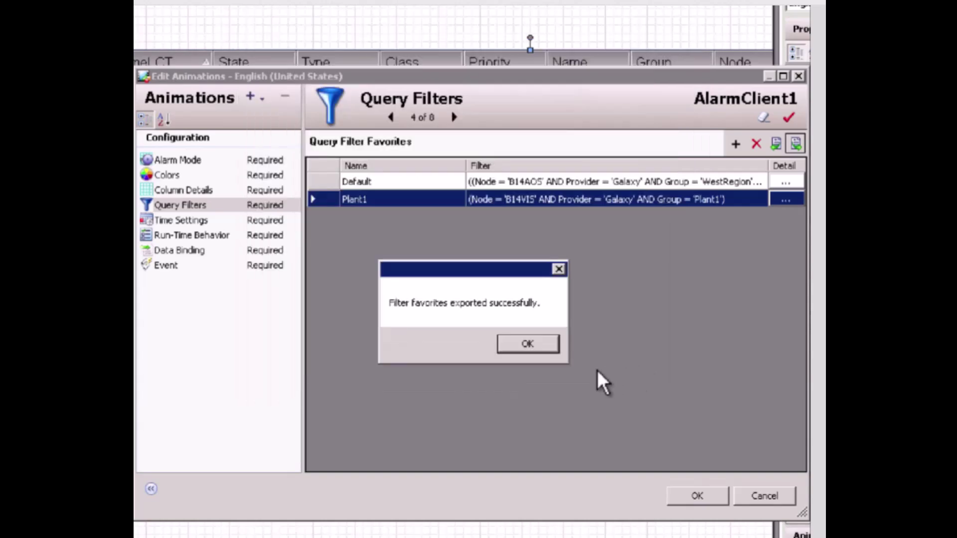
Import the query filter favorites from MyQueries.xml on the C: drive, overwriting the existing Default and Plant1 filters
{"action": "left_click", "coordinate": [529, 344]}
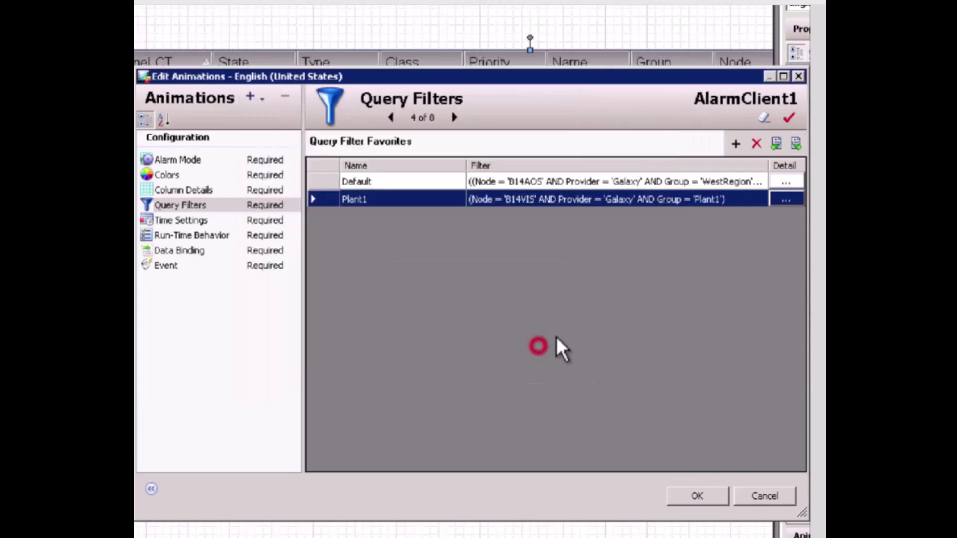
{"action": "left_click", "coordinate": [775, 145]}
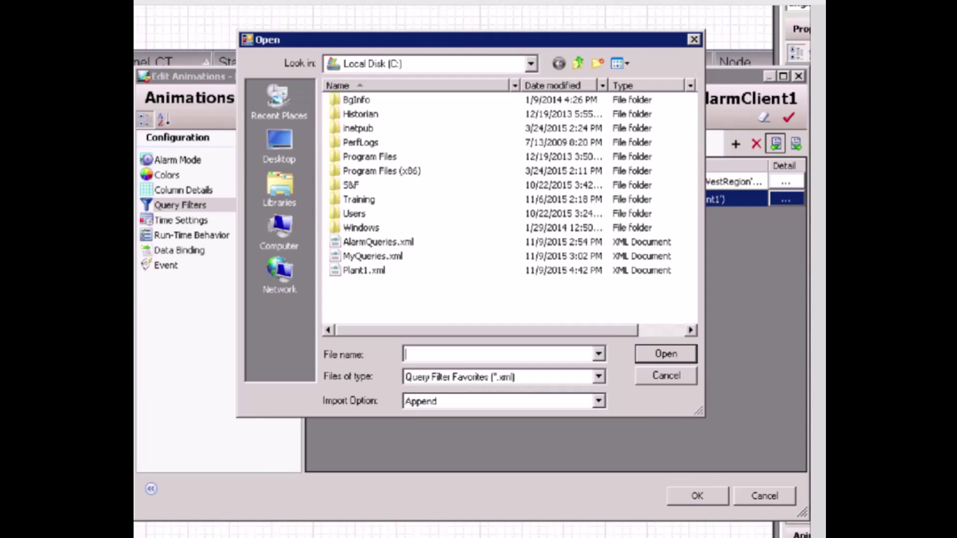
{"action": "left_click", "coordinate": [402, 255]}
{"action": "left_click", "coordinate": [666, 353]}
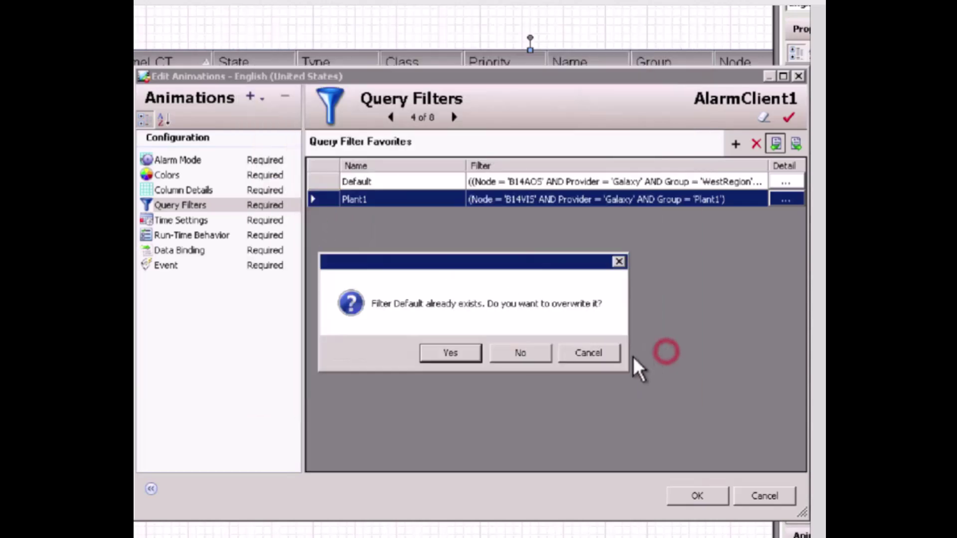
{"action": "left_click", "coordinate": [450, 353]}
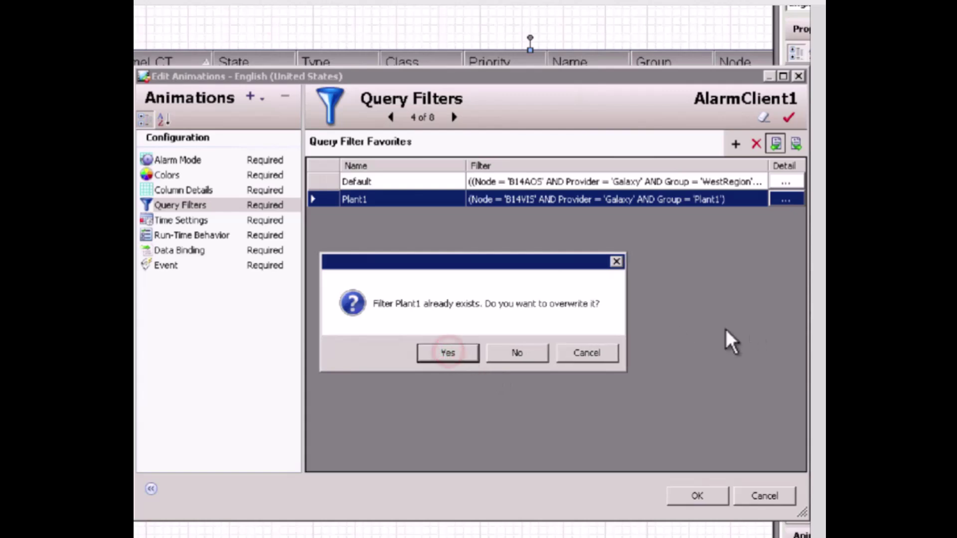
{"action": "left_click", "coordinate": [452, 348]}
{"action": "left_click", "coordinate": [540, 345]}
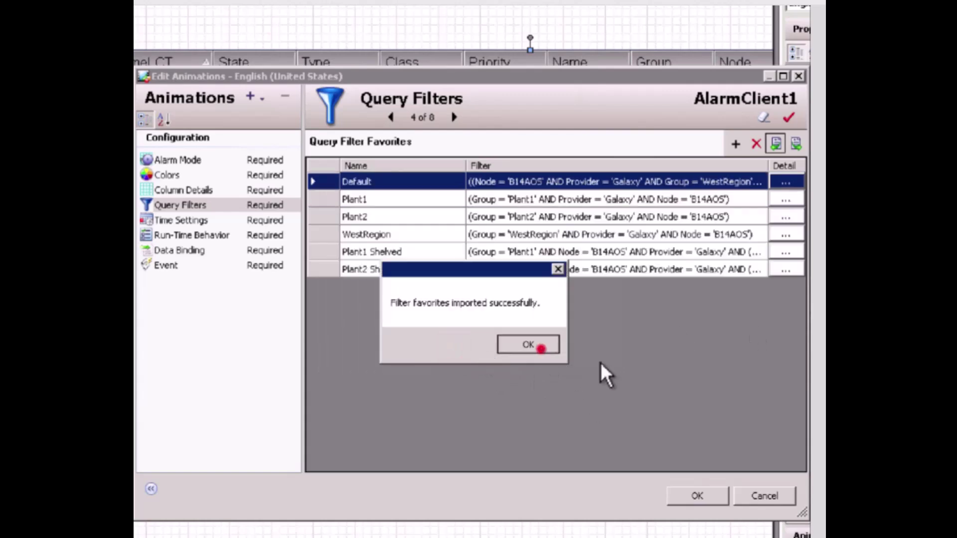
Review the Default filter's conditions, the Plant1 Shelved and Plant2 Shelved favorites, and the alarm client's time settings
{"action": "left_click", "coordinate": [785, 181]}
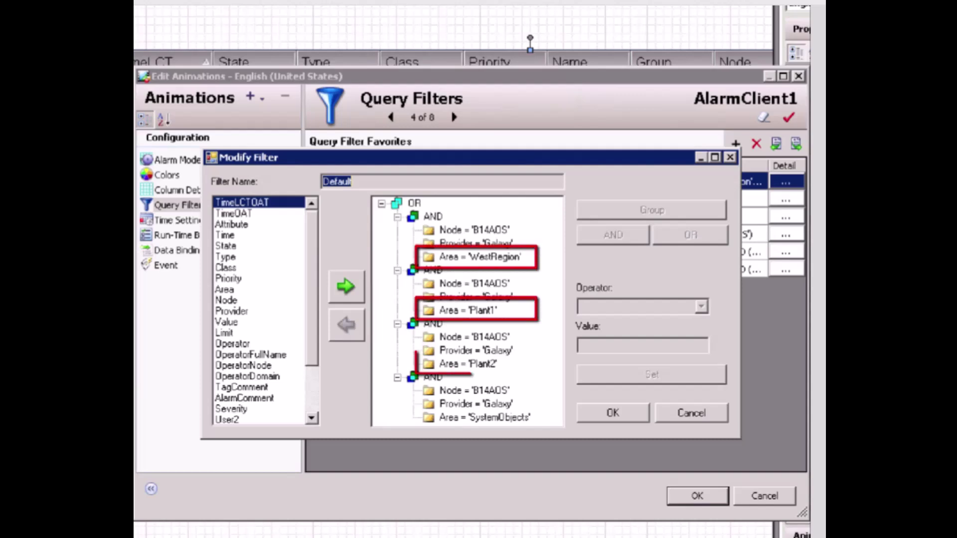
{"action": "left_click", "coordinate": [630, 412]}
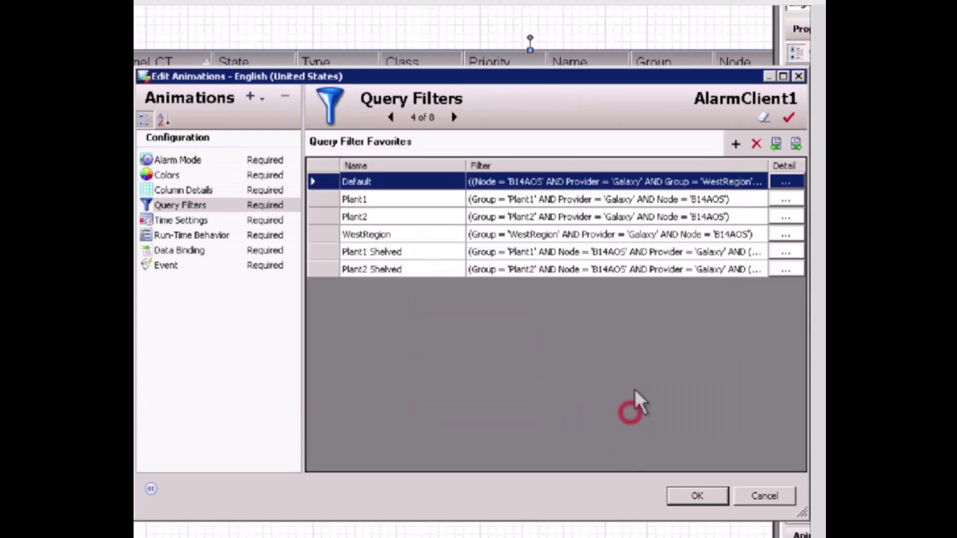
{"action": "left_click", "coordinate": [428, 253]}
{"action": "left_click", "coordinate": [429, 272]}
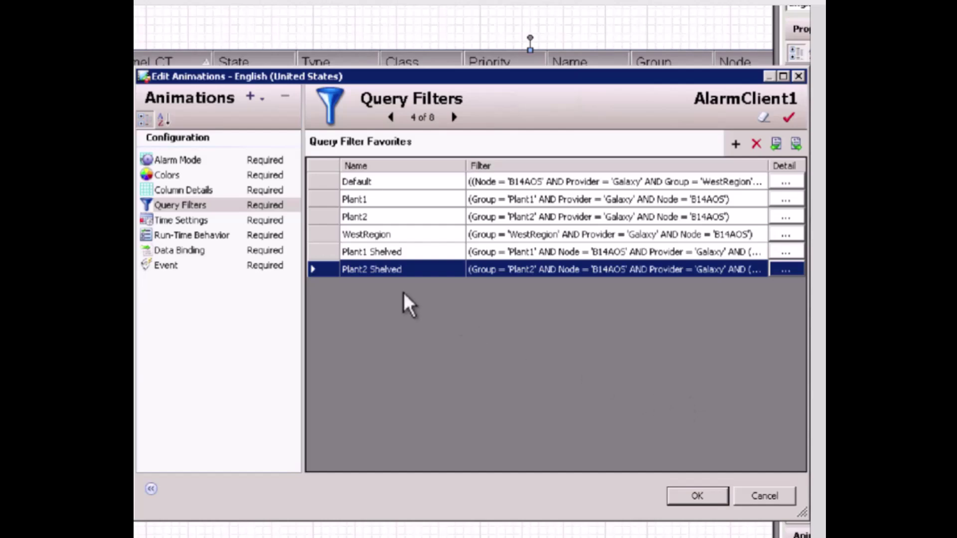
{"action": "left_click", "coordinate": [181, 221]}
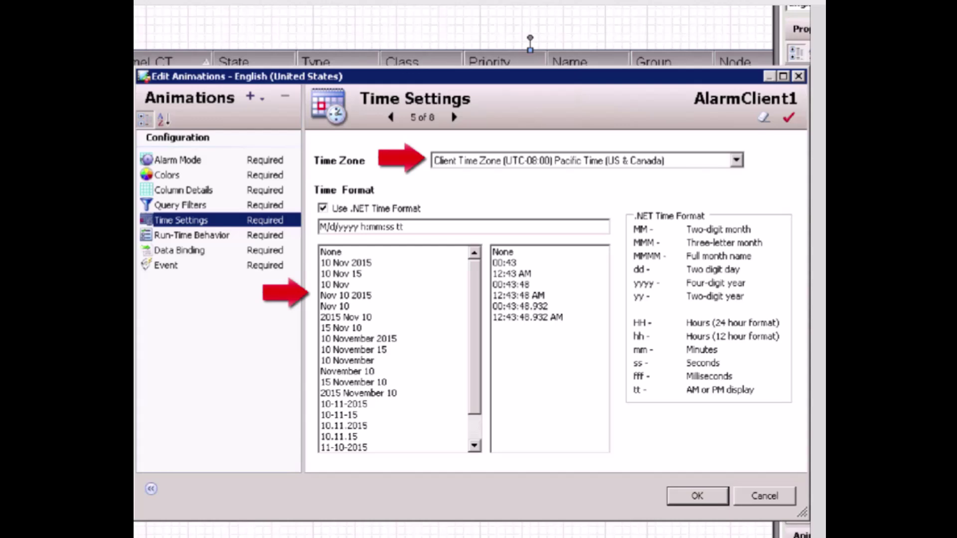
Enable Show Grid, Retain Hidden and Auto Resume after 10 seconds in the alarm client's run-time behavior
{"action": "left_click", "coordinate": [205, 236]}
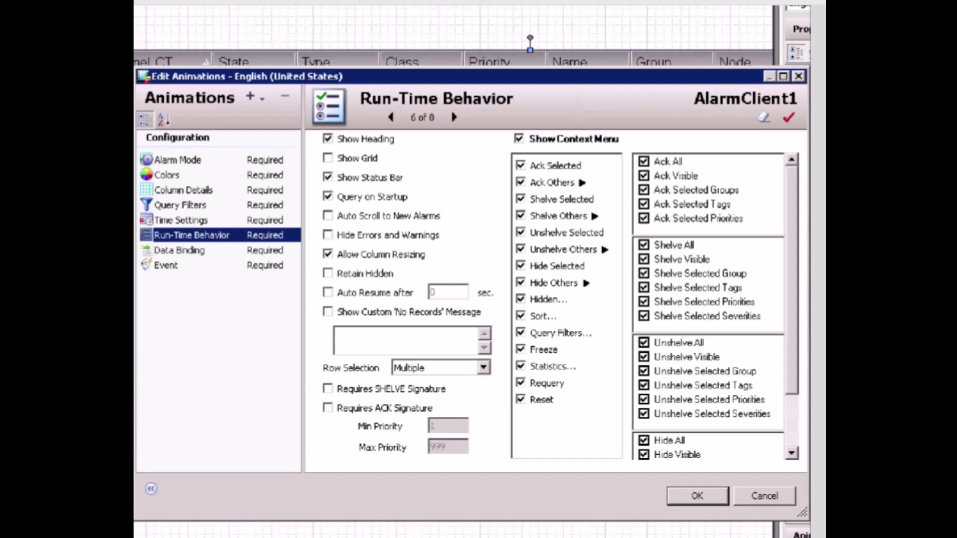
{"action": "left_click", "coordinate": [328, 158]}
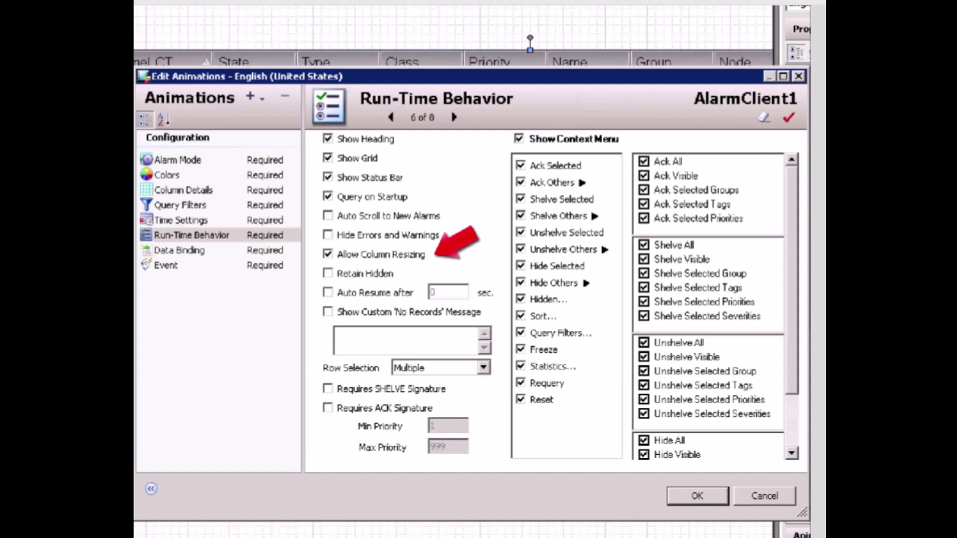
{"action": "left_click", "coordinate": [388, 273]}
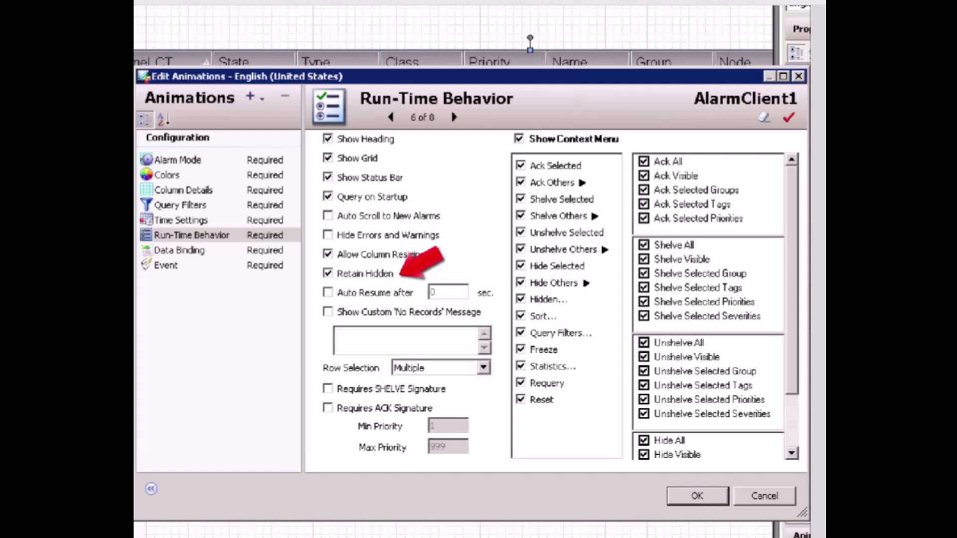
{"action": "left_click", "coordinate": [369, 275]}
{"action": "left_click", "coordinate": [369, 275]}
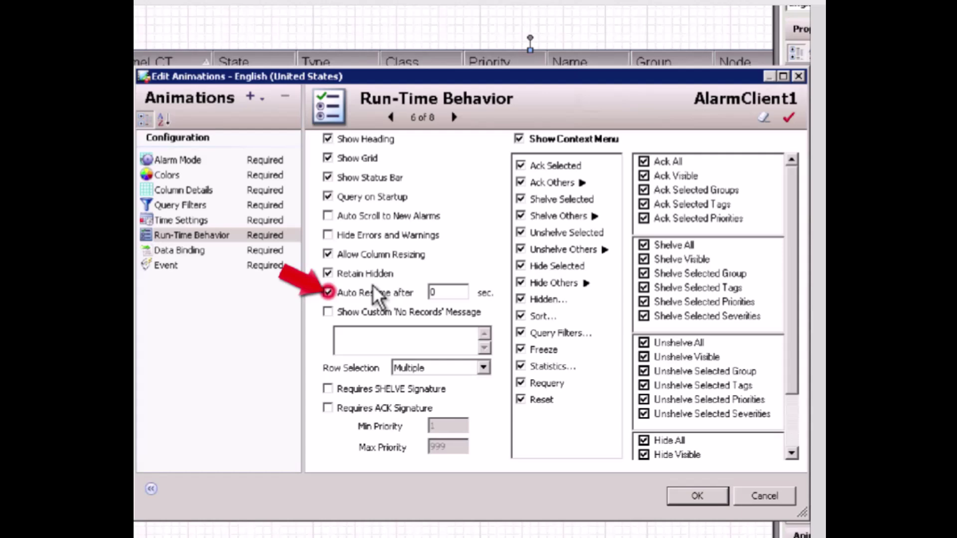
{"action": "double_click", "coordinate": [440, 292]}
{"action": "type", "text": "10"}
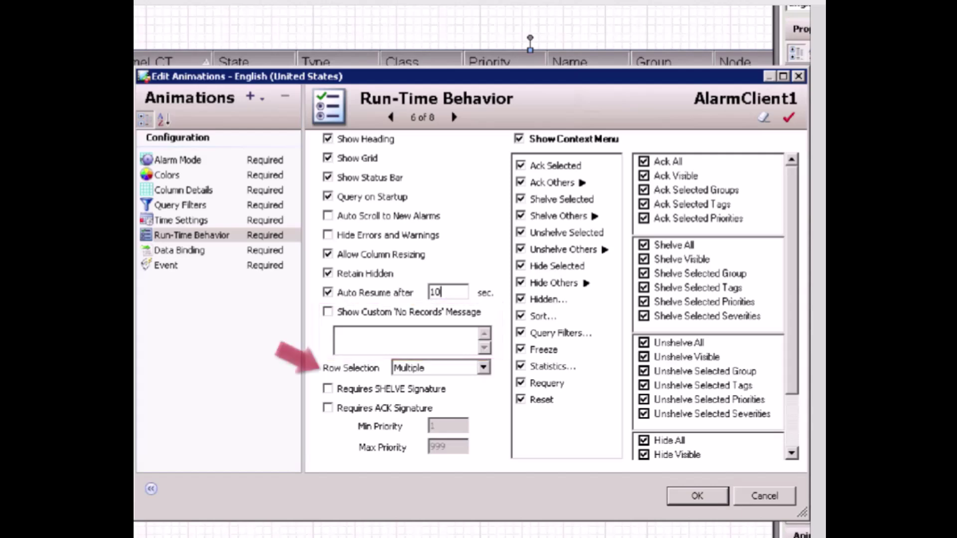
Choose Multiple row selection and disable the context menu commands Ack Selected Groups and Priorities, and Shelve Selected Group, Priorities and Severities
{"action": "left_click", "coordinate": [483, 368]}
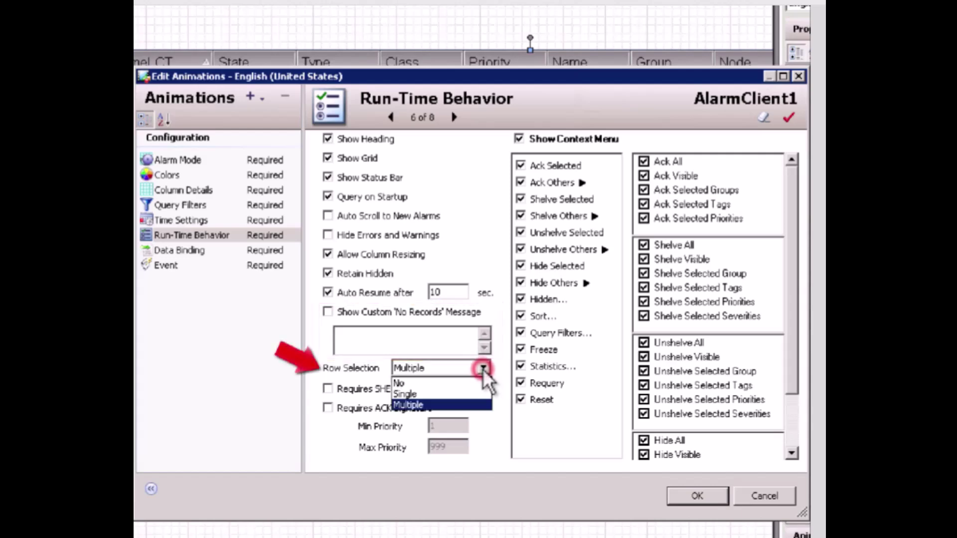
{"action": "left_click", "coordinate": [474, 404]}
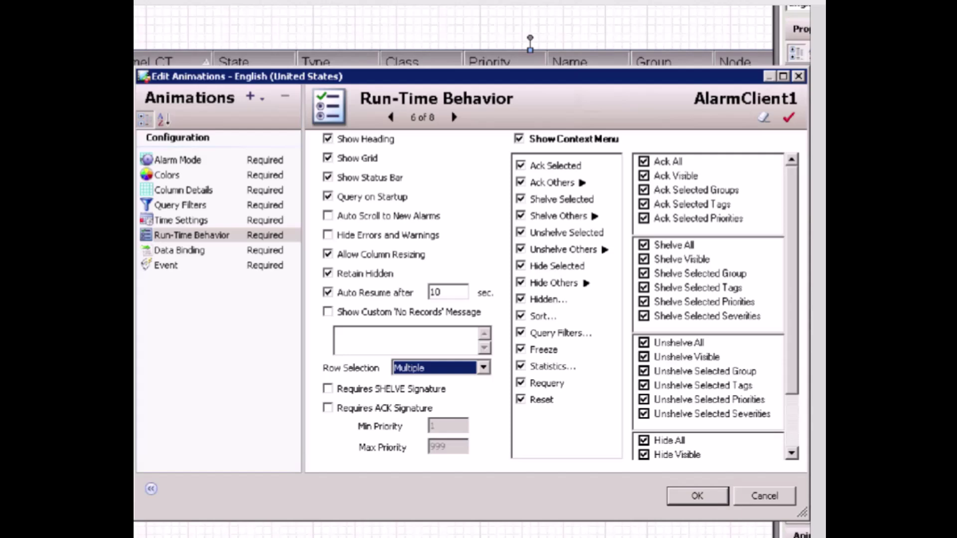
{"action": "left_click", "coordinate": [643, 190]}
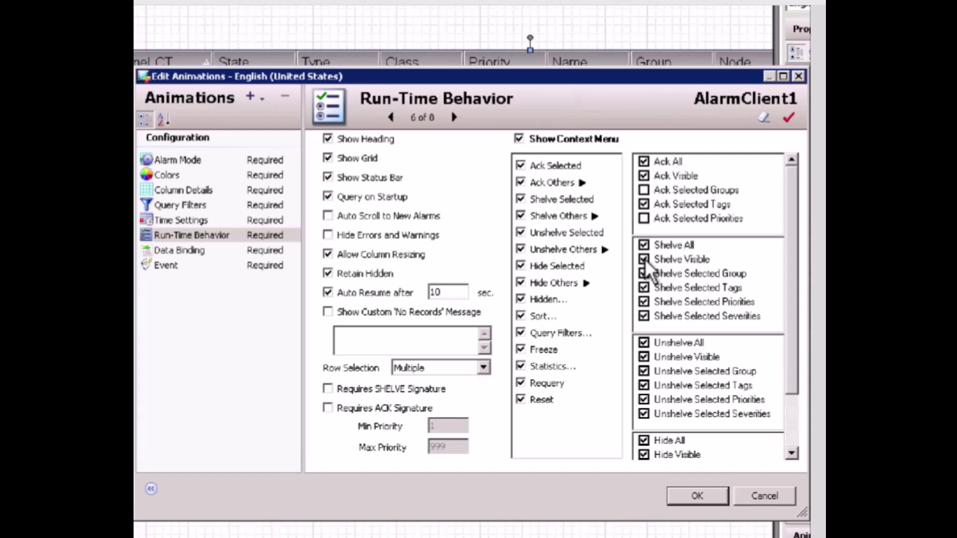
{"action": "left_click", "coordinate": [644, 273]}
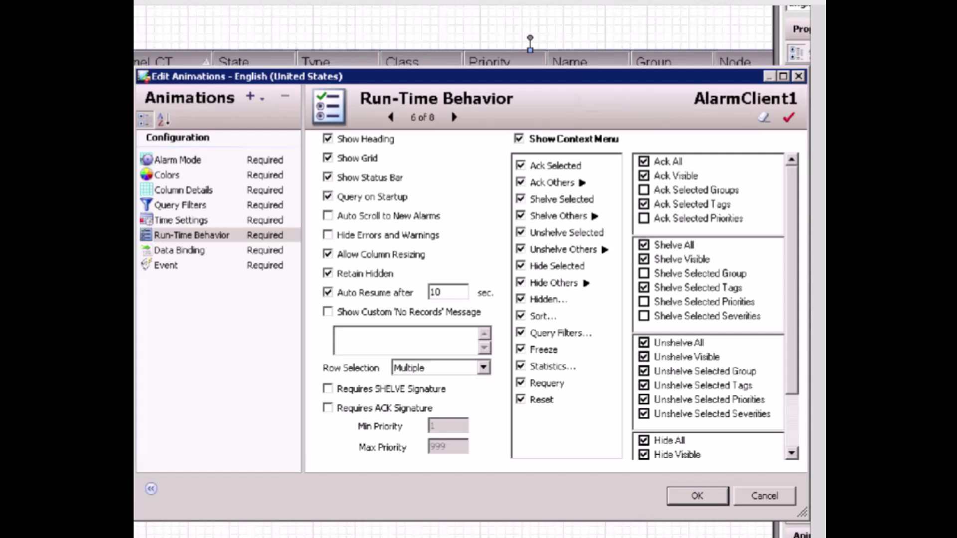
Examine the alarm client's data binding properties with a wider Name column, and show all properties
{"action": "left_click", "coordinate": [192, 250]}
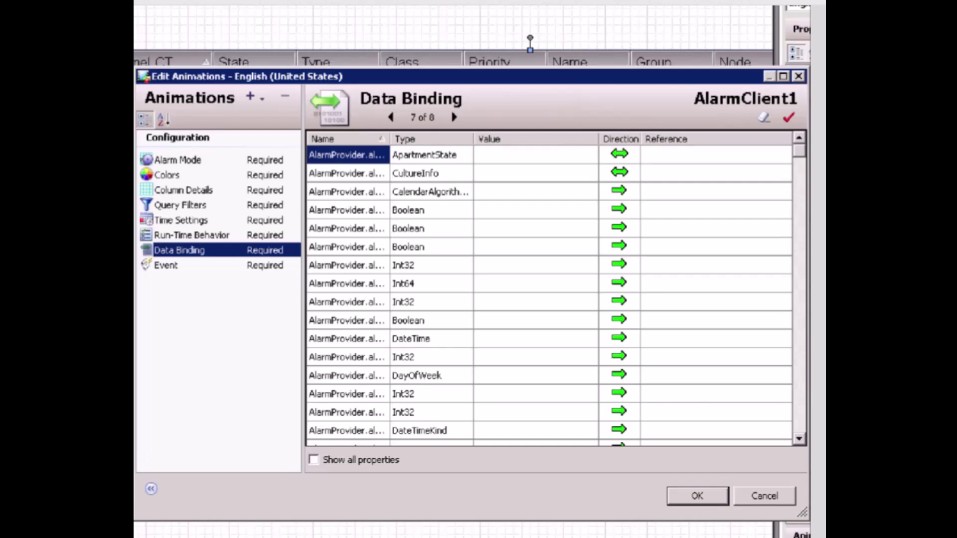
{"action": "left_click_drag", "start_coordinate": [391, 137], "coordinate": [460, 137]}
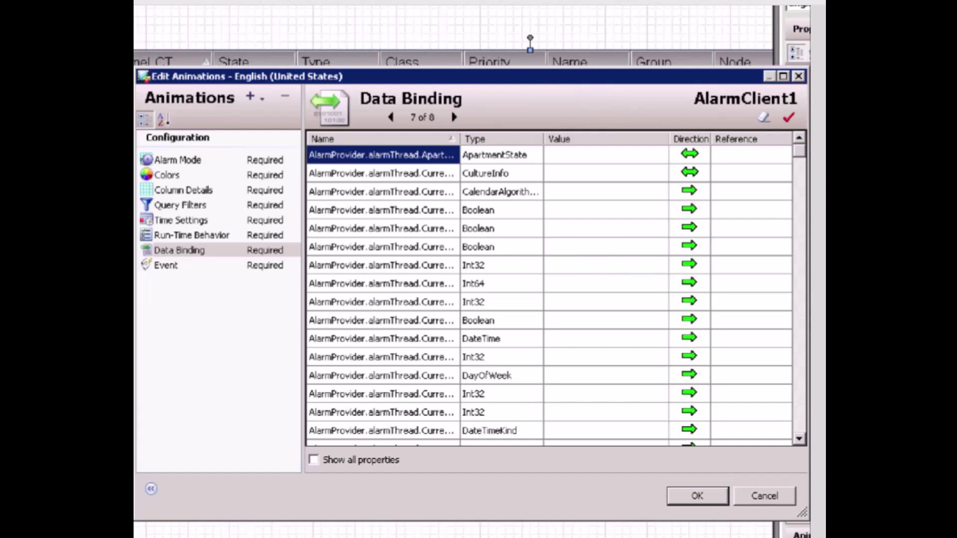
{"action": "left_click", "coordinate": [429, 394]}
{"action": "key", "text": "Page_Down"}
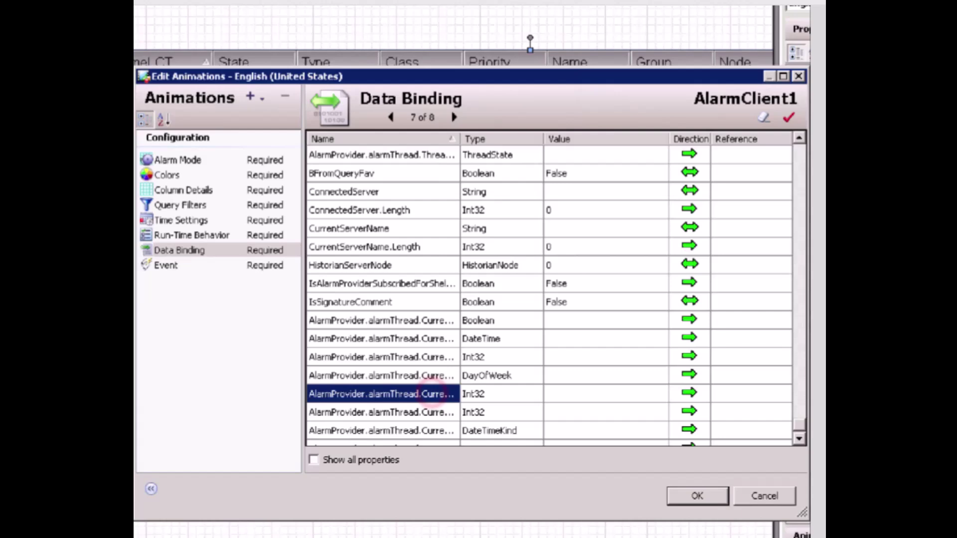
{"action": "scroll", "coordinate": [548, 289], "scroll_direction": "down", "scroll_amount": 1}
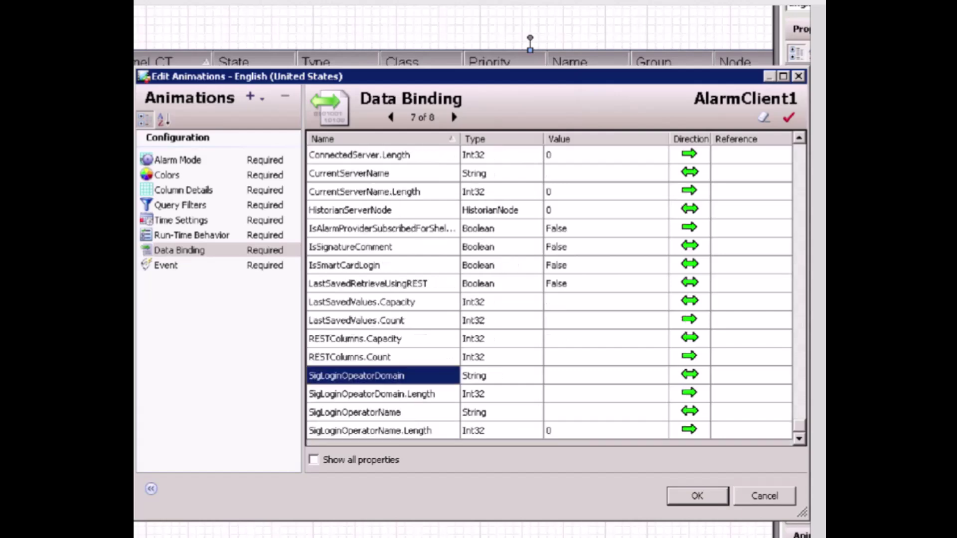
{"action": "left_click", "coordinate": [387, 461]}
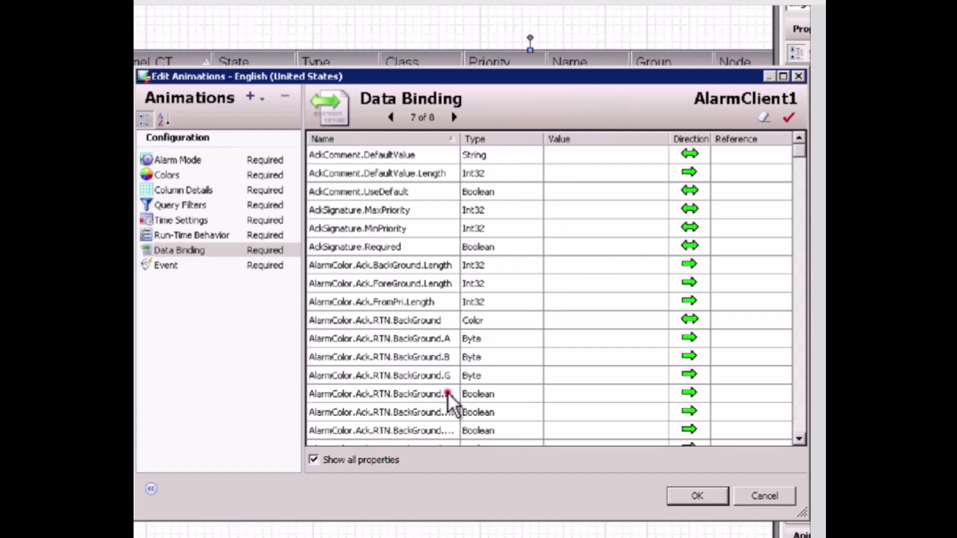
Find the ShowGrid property in the data bindings and check its reference field
{"action": "left_click", "coordinate": [448, 393]}
{"action": "key", "text": "s"}
{"action": "scroll", "coordinate": [448, 393], "scroll_direction": "down", "scroll_amount": 4}
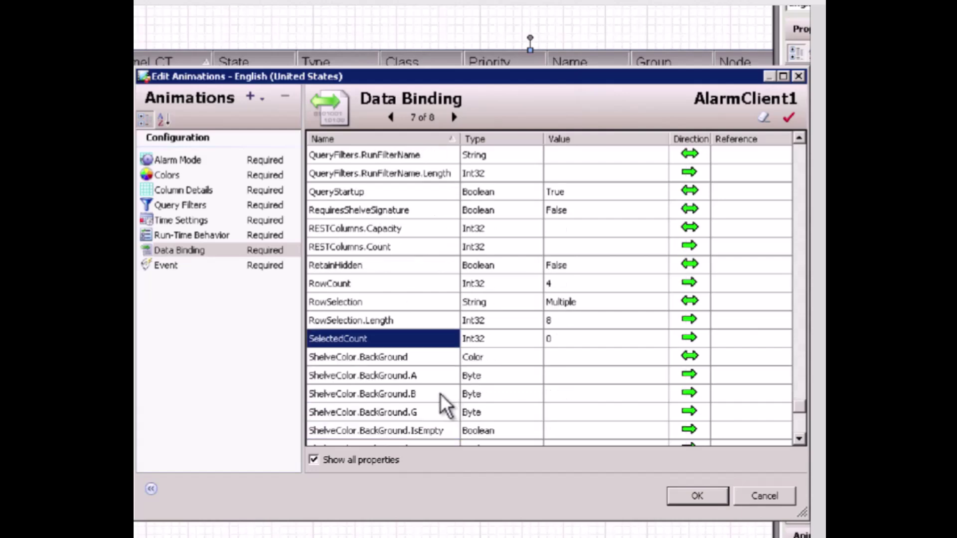
{"action": "scroll", "coordinate": [441, 394], "scroll_direction": "down", "scroll_amount": 9}
{"action": "left_click", "coordinate": [378, 192]}
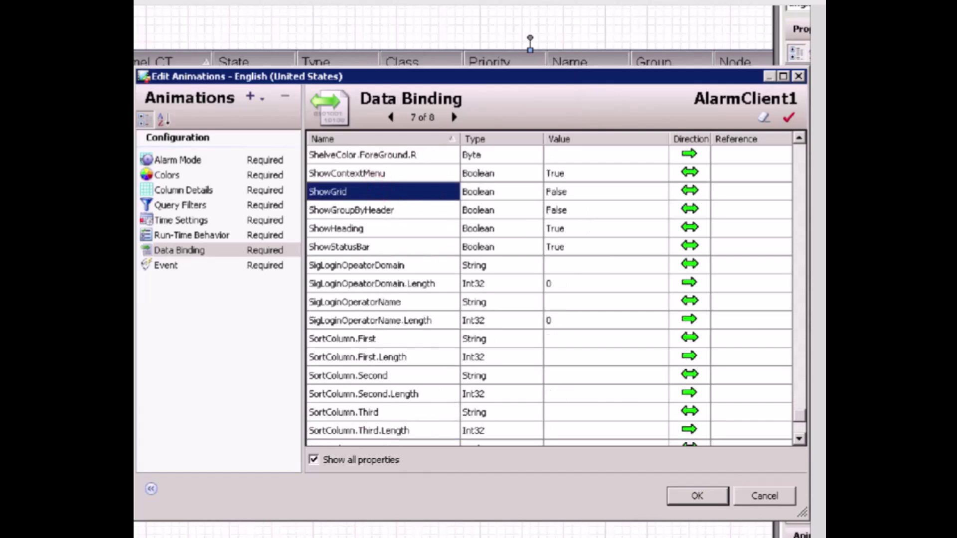
{"action": "left_click", "coordinate": [722, 192]}
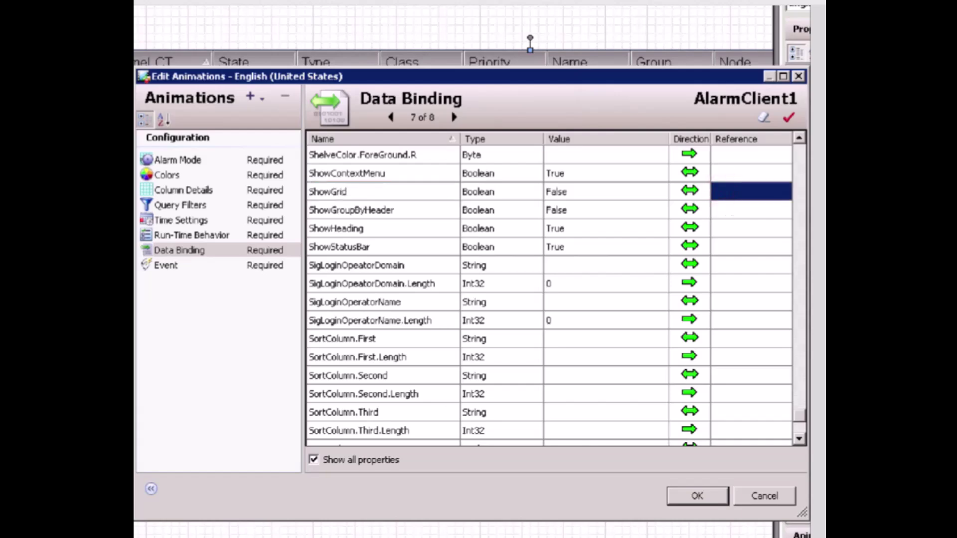
{"action": "left_click", "coordinate": [737, 192]}
Select the NewAlarm event, leave its script empty, and accept the alarm client's animation settings
{"action": "left_click", "coordinate": [165, 266]}
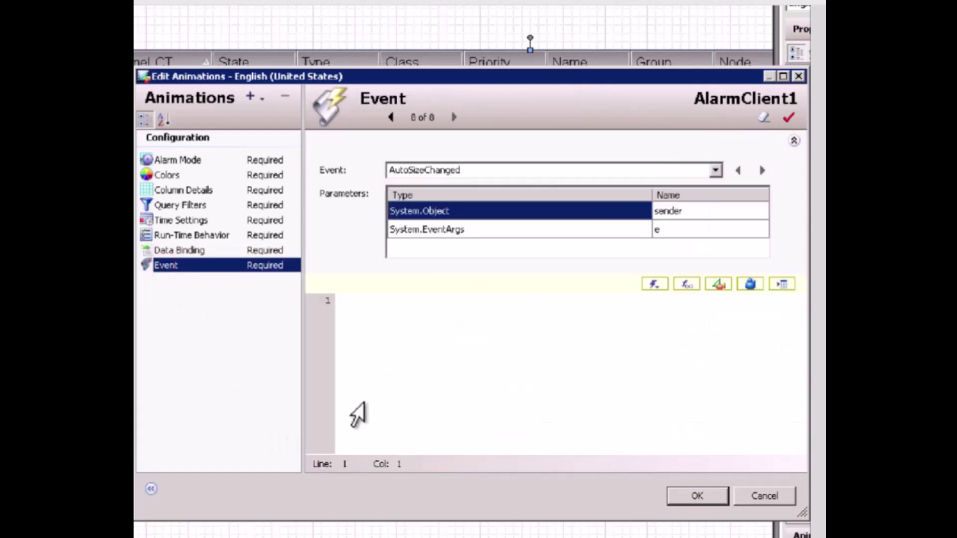
{"action": "left_click", "coordinate": [715, 170]}
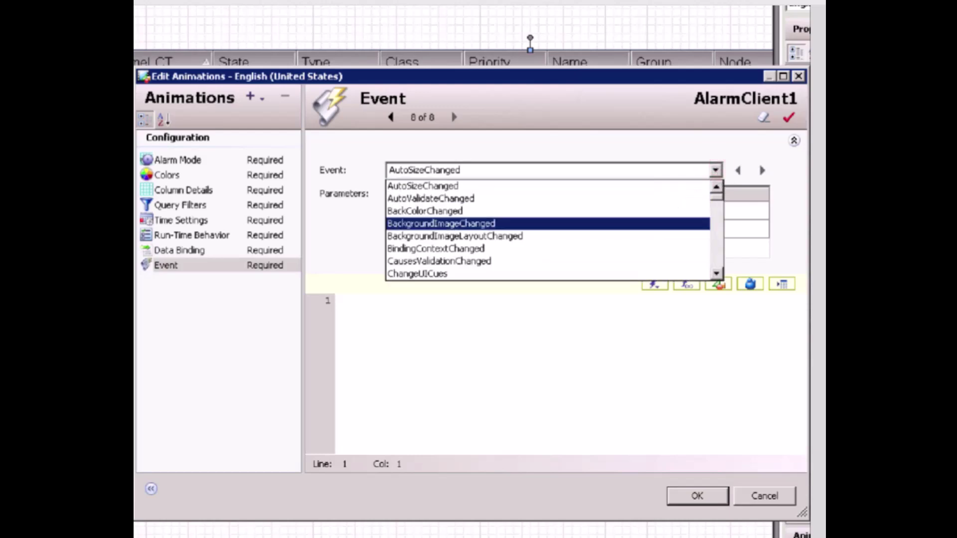
{"action": "left_click", "coordinate": [719, 223]}
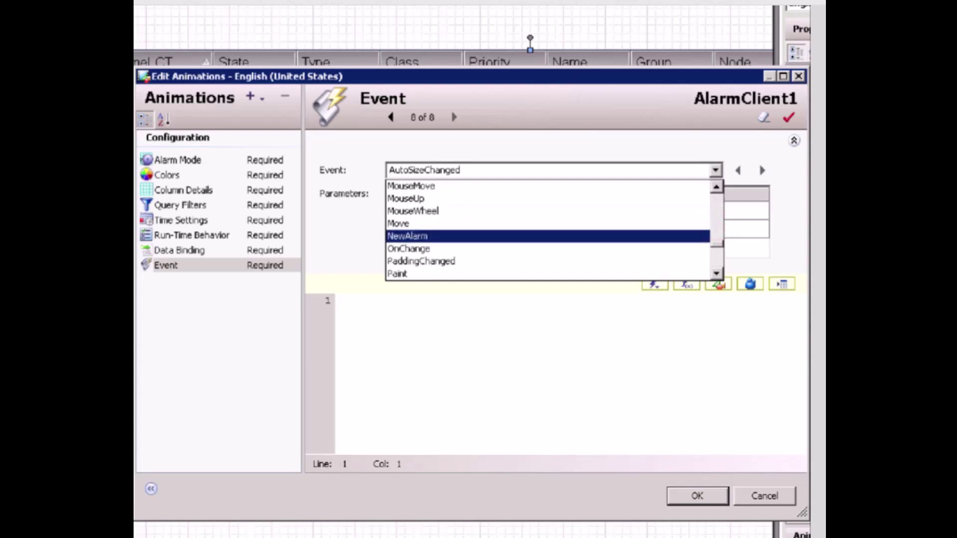
{"action": "left_click", "coordinate": [638, 238]}
{"action": "left_click", "coordinate": [623, 332]}
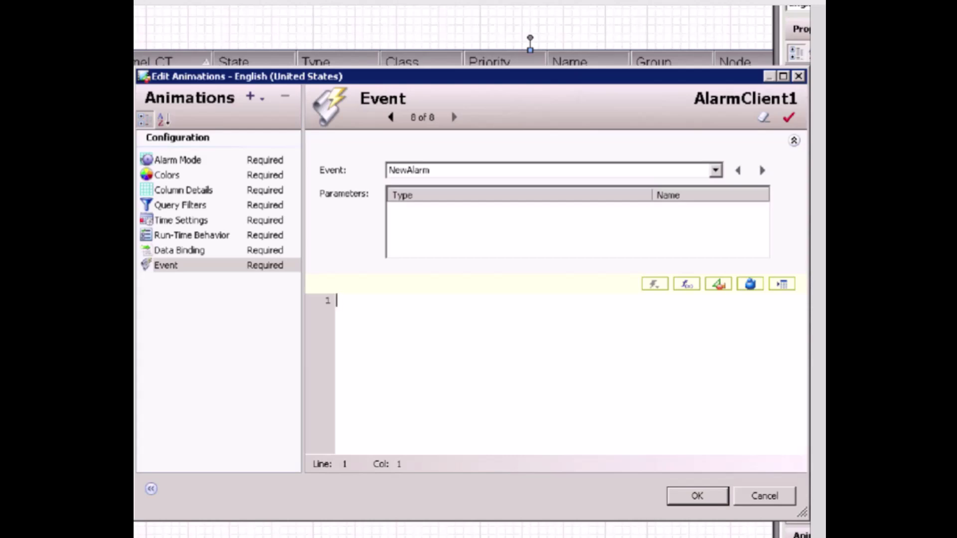
{"action": "left_click", "coordinate": [693, 498]}
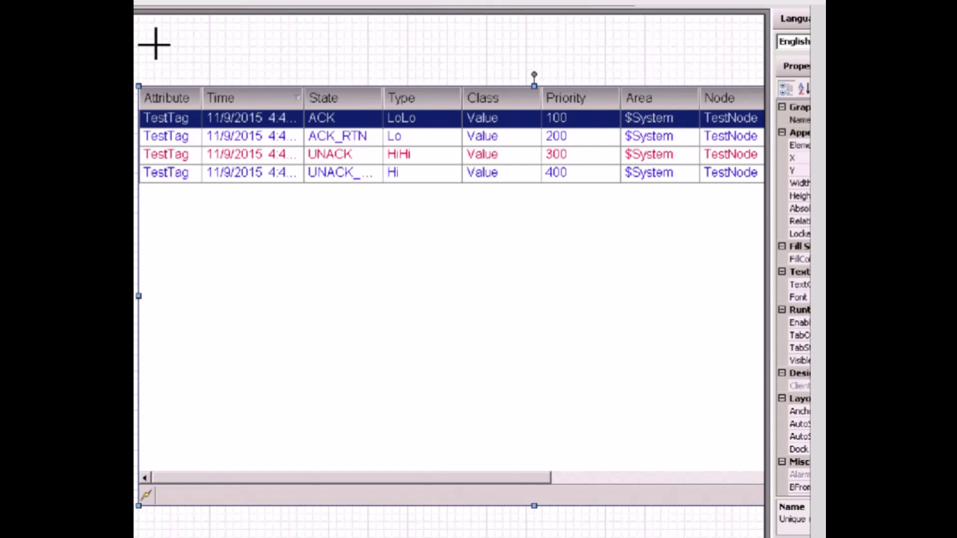
Draw a button above the alarm client's left end and label it "ClientMode -Current Alarms"
{"action": "mouse_move", "coordinate": [155, 45]}
{"action": "left_mouse_down"}
{"action": "mouse_move", "coordinate": [321, 50]}
{"action": "mouse_move", "coordinate": [320, 63]}
{"action": "left_mouse_up"}
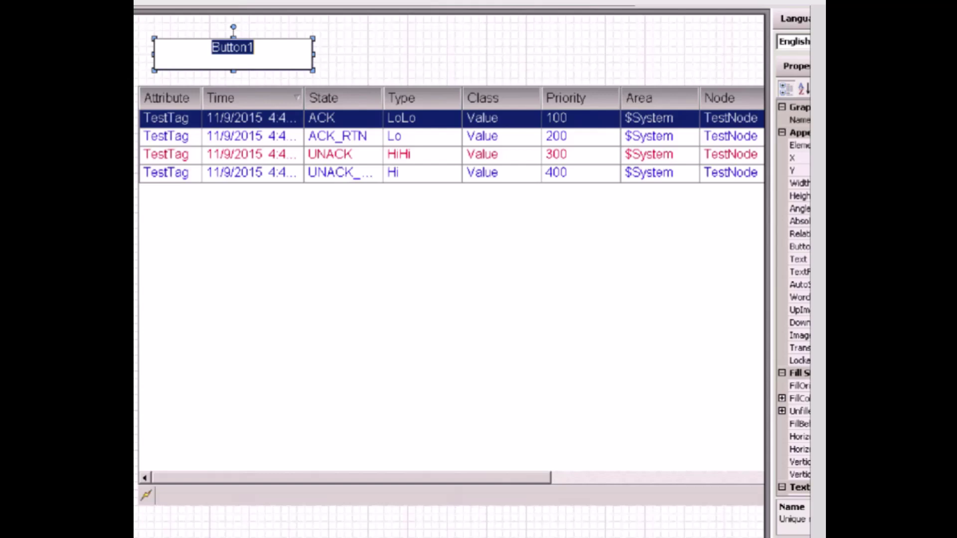
{"action": "type", "text": "Cli"}
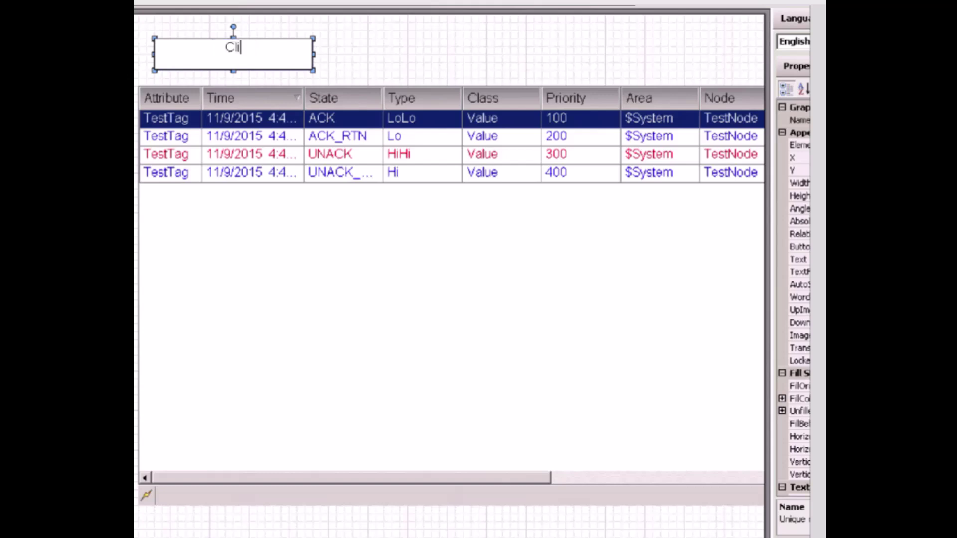
{"action": "type", "text": "entMode -C"}
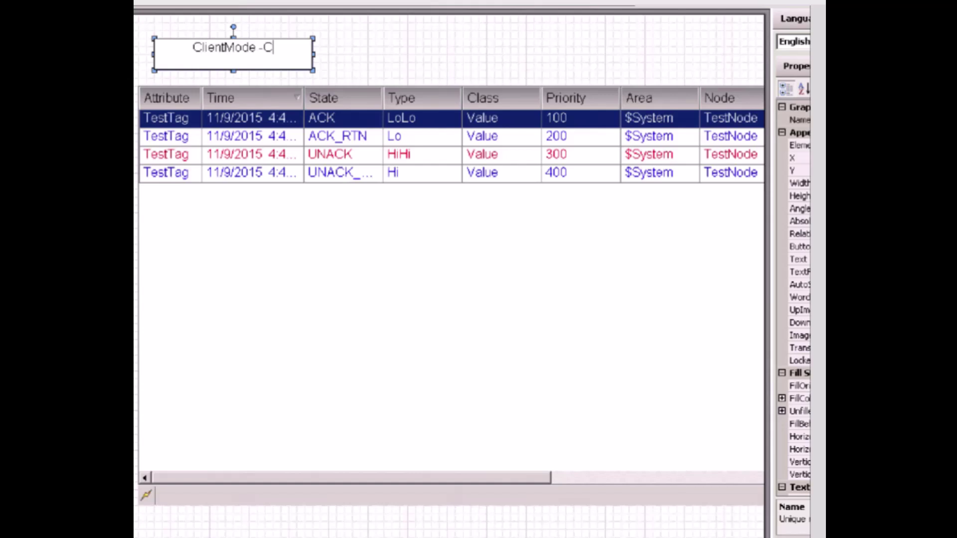
{"action": "type", "text": "urrent Alar"}
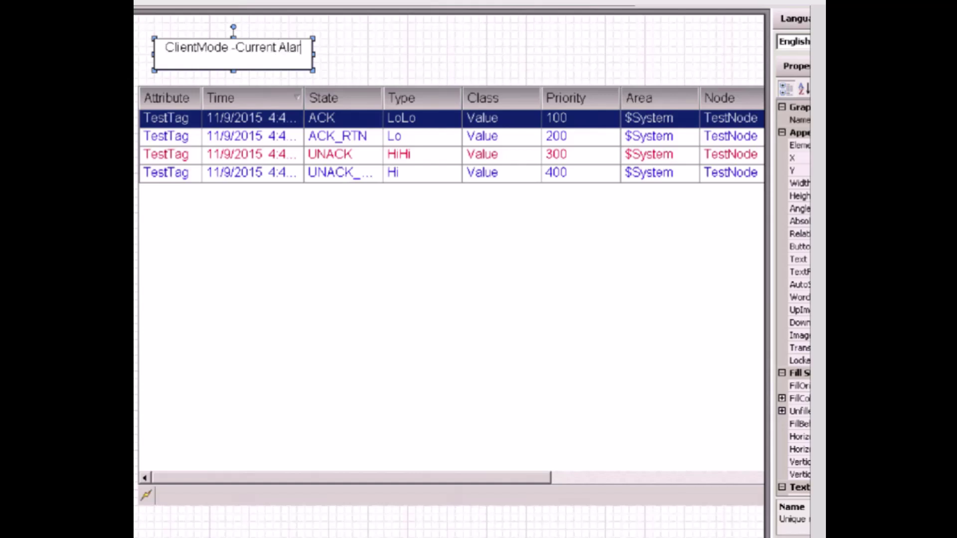
{"action": "type", "text": "ms"}
{"action": "left_click", "coordinate": [359, 72]}
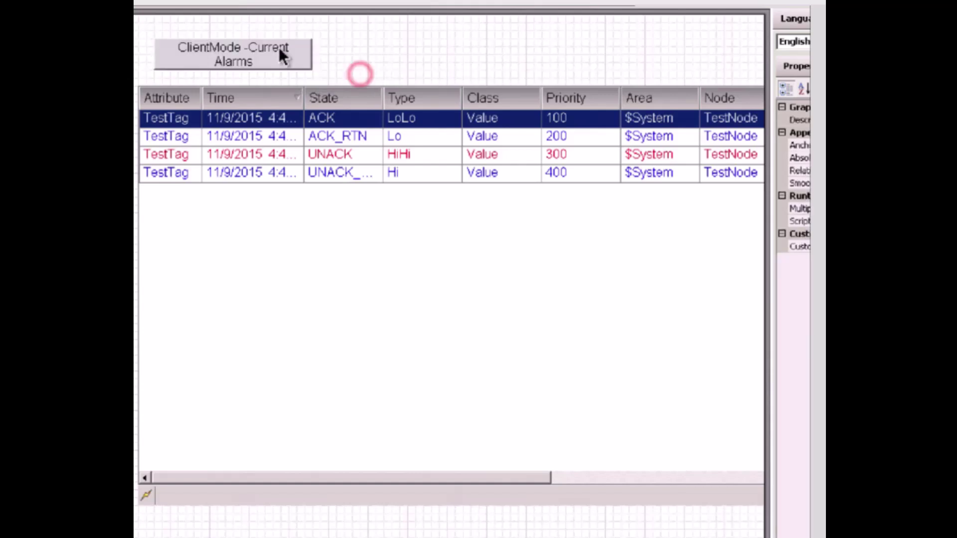
Add an analog Pushbutton animation to the Current Alarms button, referencing AlarmClient1.ClientMode
{"action": "left_click", "coordinate": [277, 56]}
{"action": "double_click", "coordinate": [277, 55]}
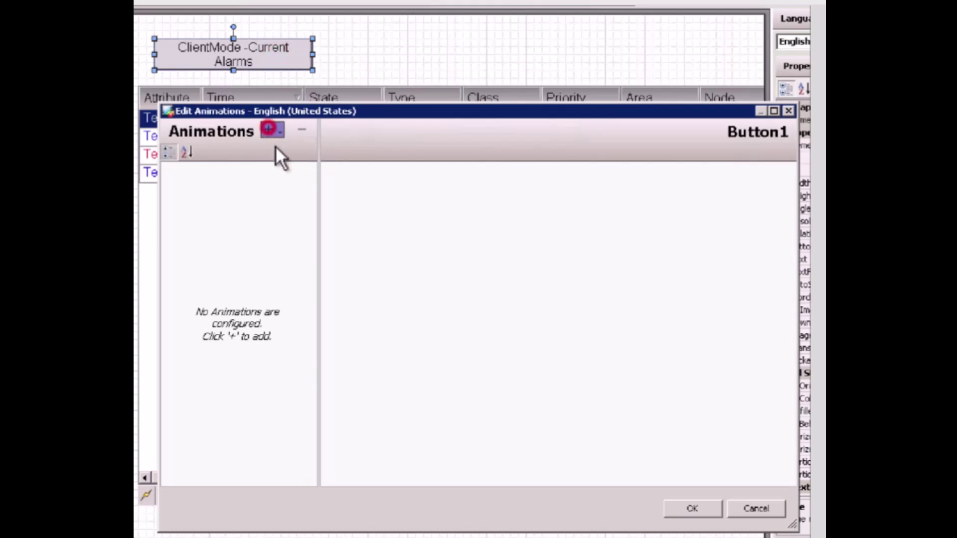
{"action": "left_click", "coordinate": [270, 130]}
{"action": "left_click", "coordinate": [417, 230]}
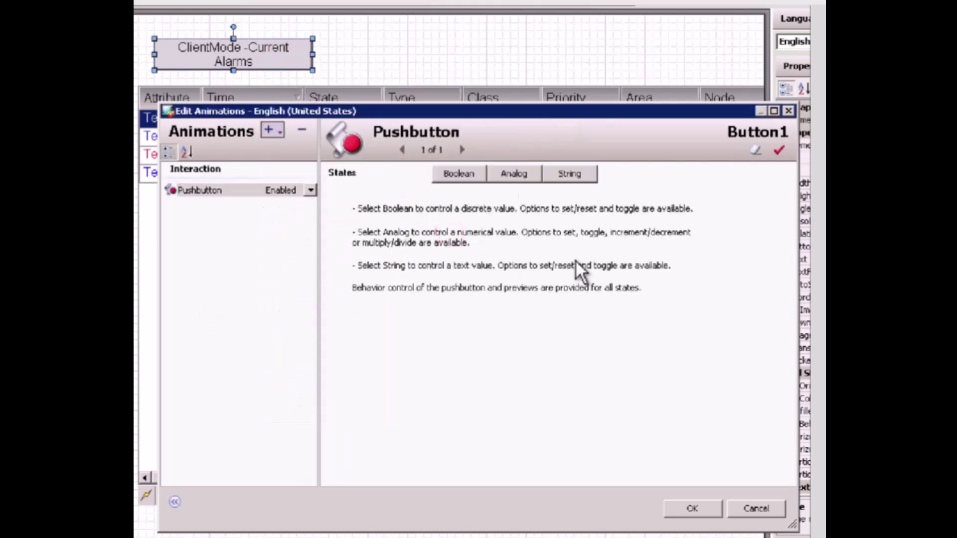
{"action": "left_click", "coordinate": [511, 179]}
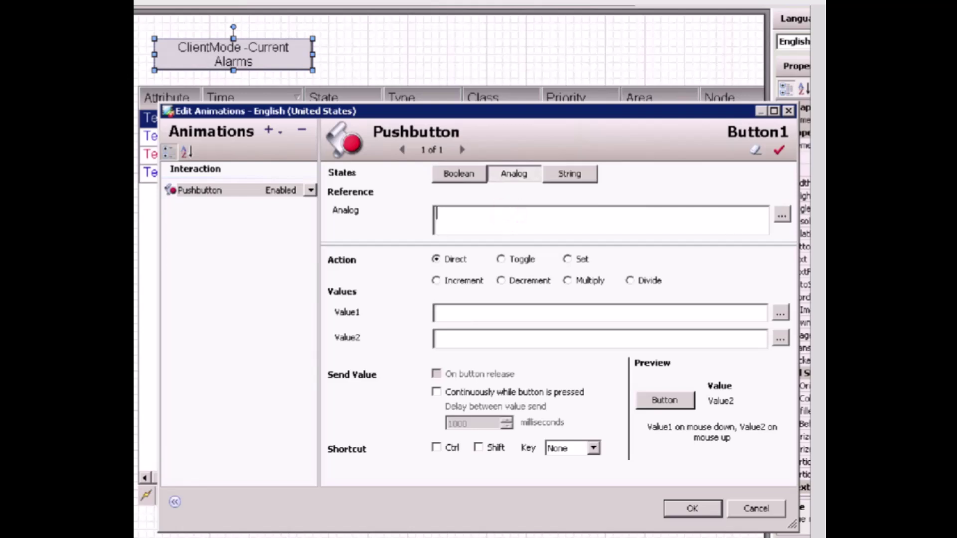
{"action": "type", "text": "al"}
{"action": "key", "text": "Return"}
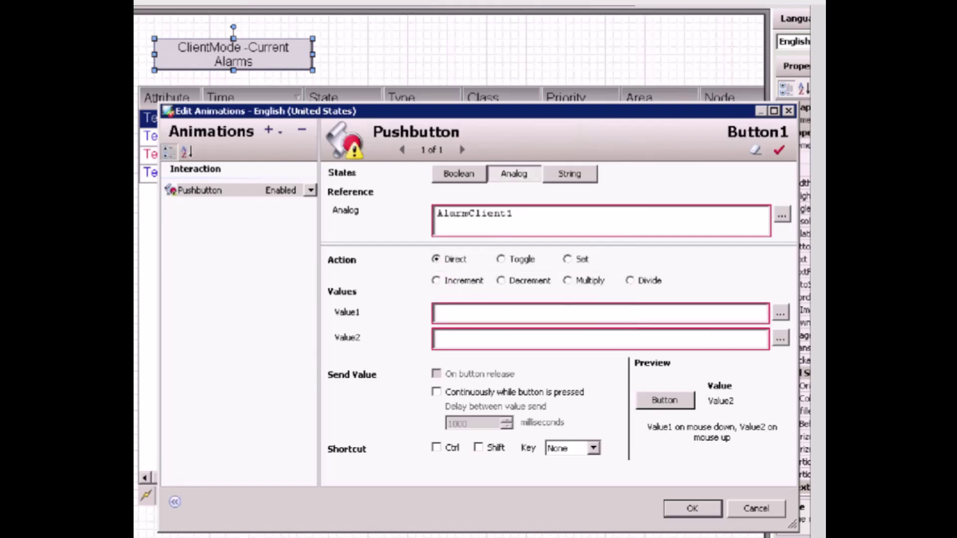
{"action": "type", "text": ".cl"}
{"action": "key", "text": "Return"}
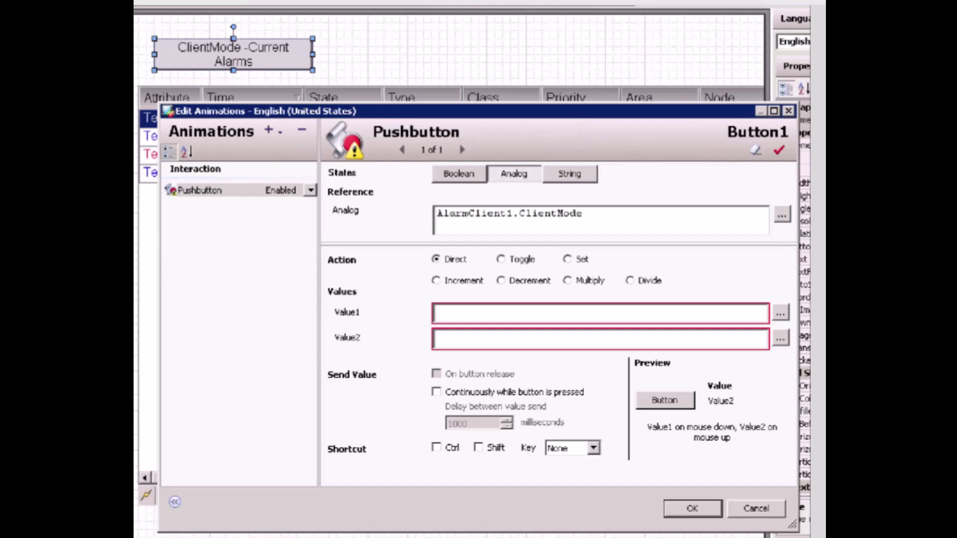
Make the pushbutton use the Set action with Value1 as 1, and accept the animation
{"action": "left_click", "coordinate": [568, 260]}
{"action": "left_click", "coordinate": [515, 314]}
{"action": "type", "text": "1"}
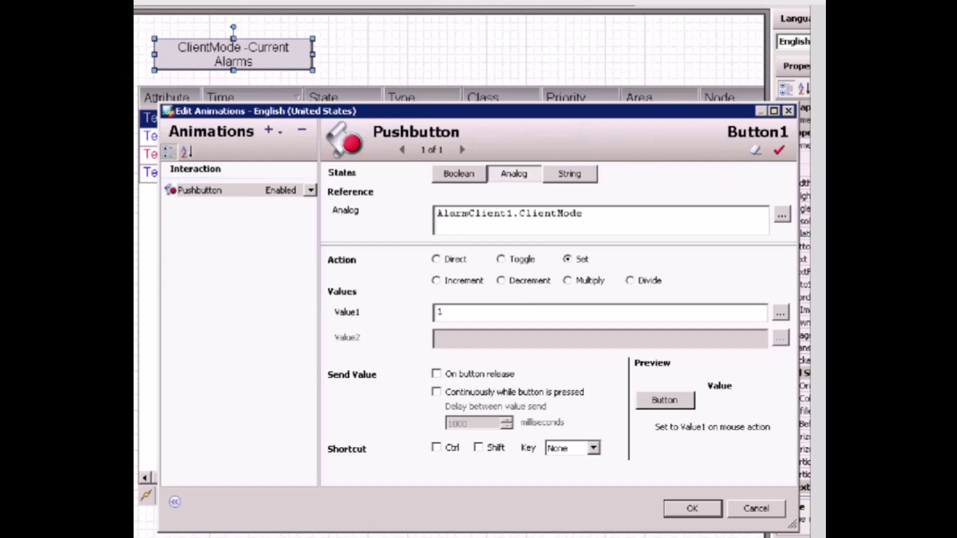
{"action": "left_click", "coordinate": [692, 508]}
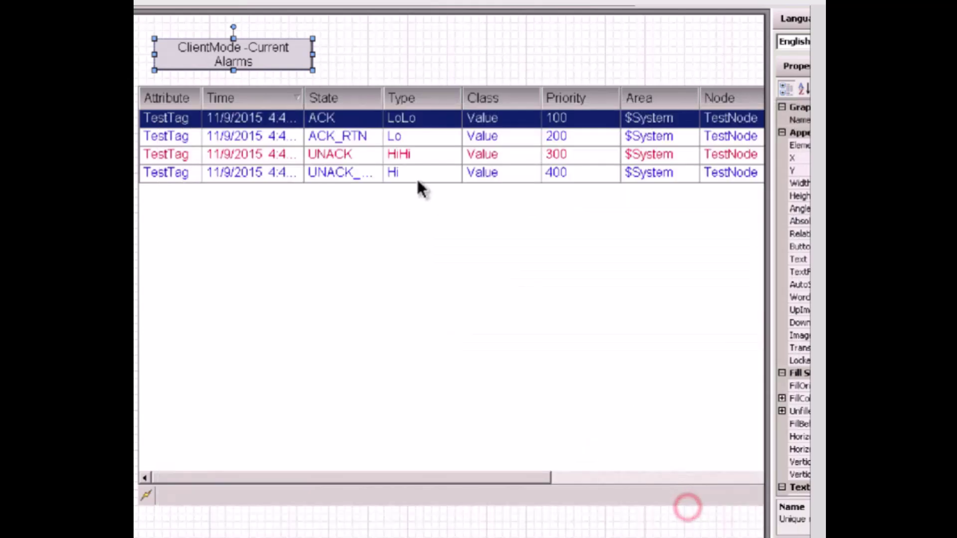
Duplicate the Current Alarms button beside the original and relabel the copy "ClientMode -Recent Alarms&Events"
{"action": "left_click_drag", "start_coordinate": [286, 63], "coordinate": [422, 47]}
{"action": "double_click", "coordinate": [454, 58]}
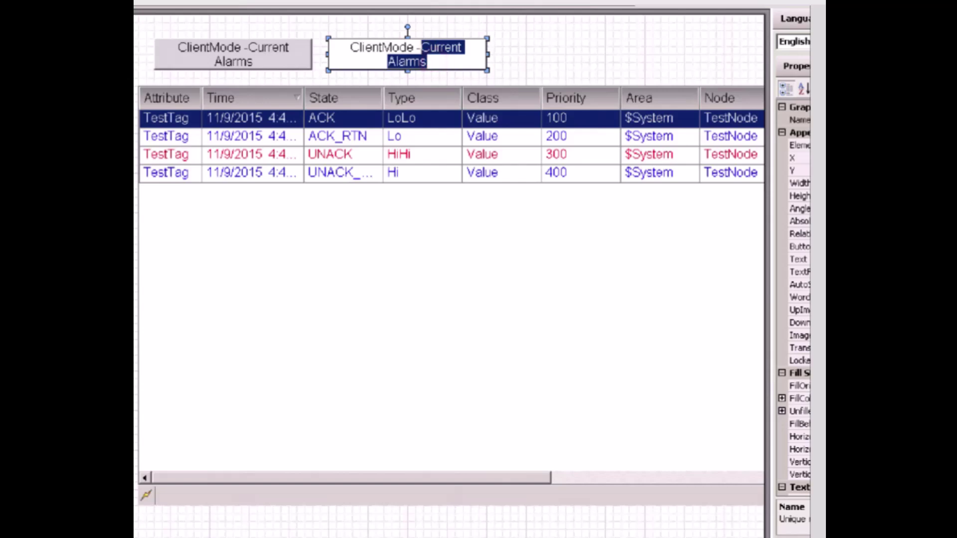
{"action": "type", "text": "Recent"}
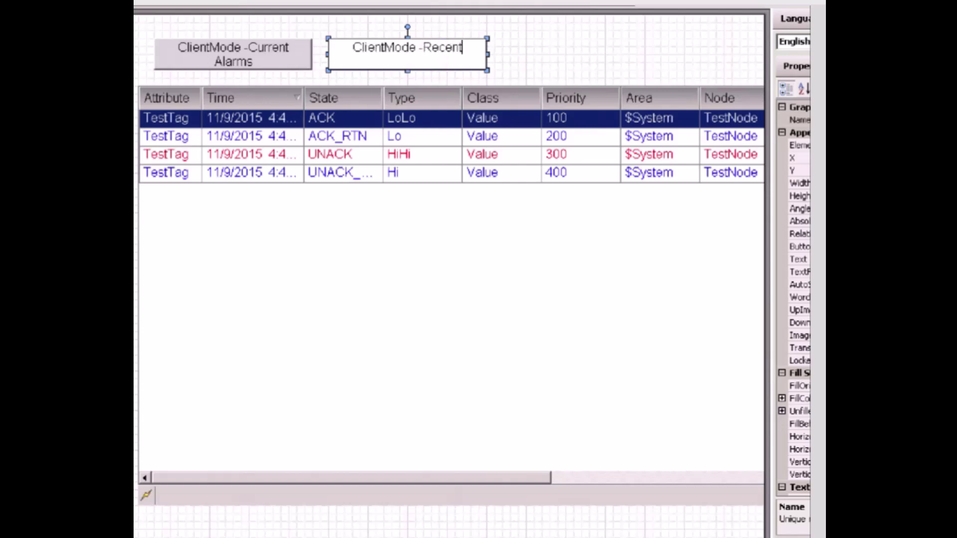
{"action": "type", "text": " Alarms."}
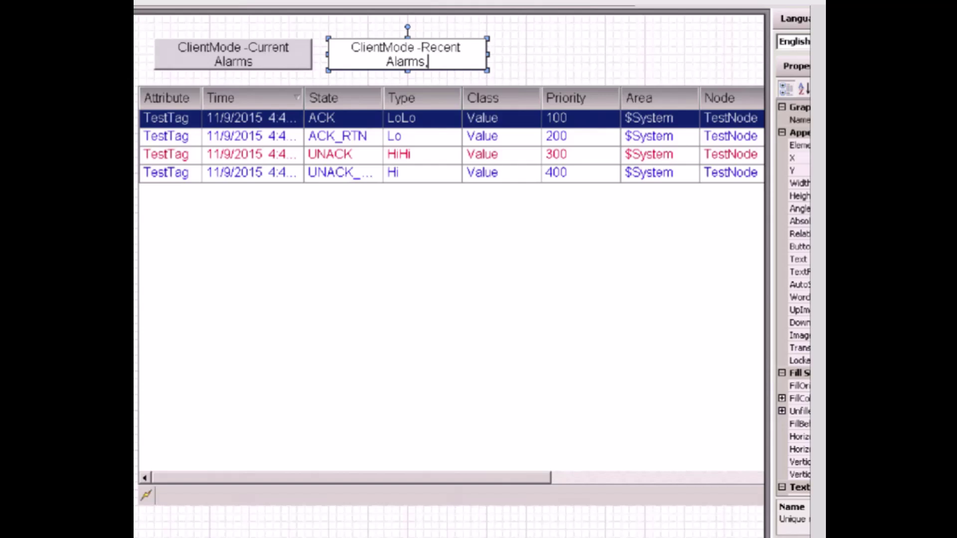
{"action": "type", "text": "&Events"}
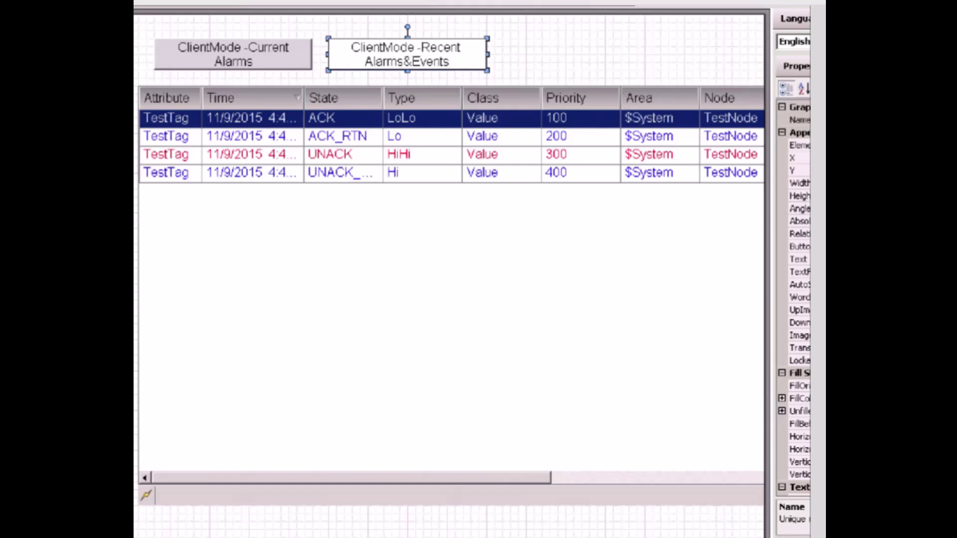
{"action": "key", "text": "Return"}
Replace Value1 in the Recent Alarms&Events button's pushbutton animation, and save the LiveAlarms graphic
{"action": "key", "text": "ctrl+l"}
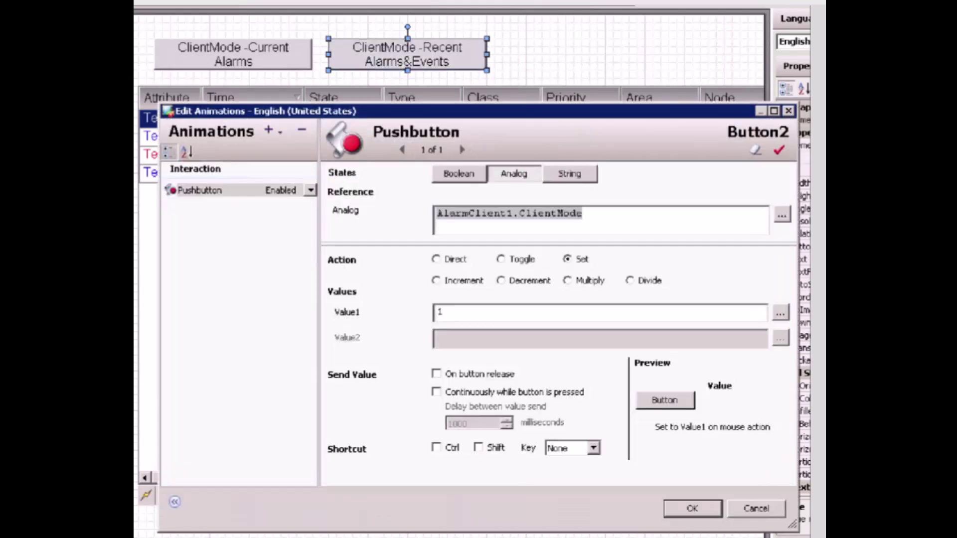
{"action": "left_click", "coordinate": [530, 316]}
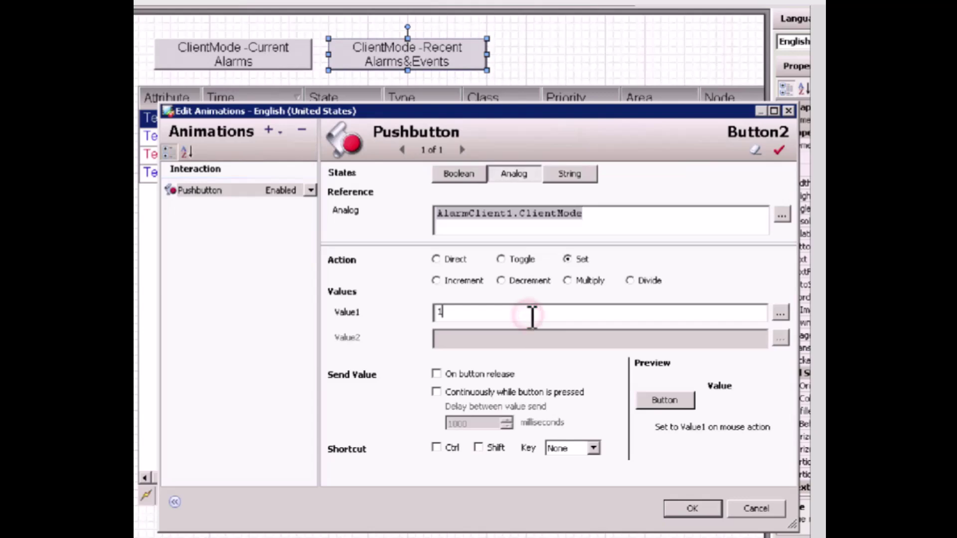
{"action": "key", "text": "BackSpace"}
{"action": "type", "text": "1"}
{"action": "left_click", "coordinate": [692, 509]}
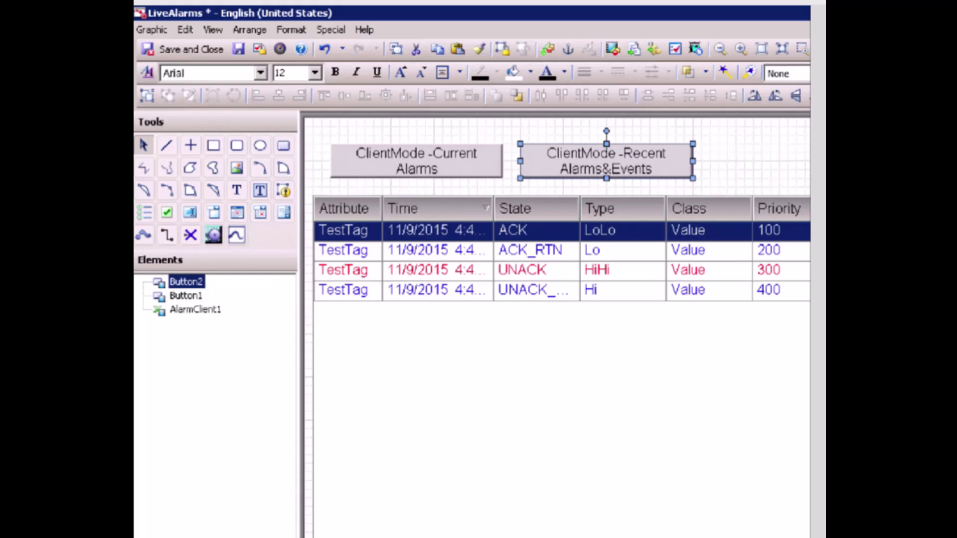
{"action": "left_click", "coordinate": [239, 49]}
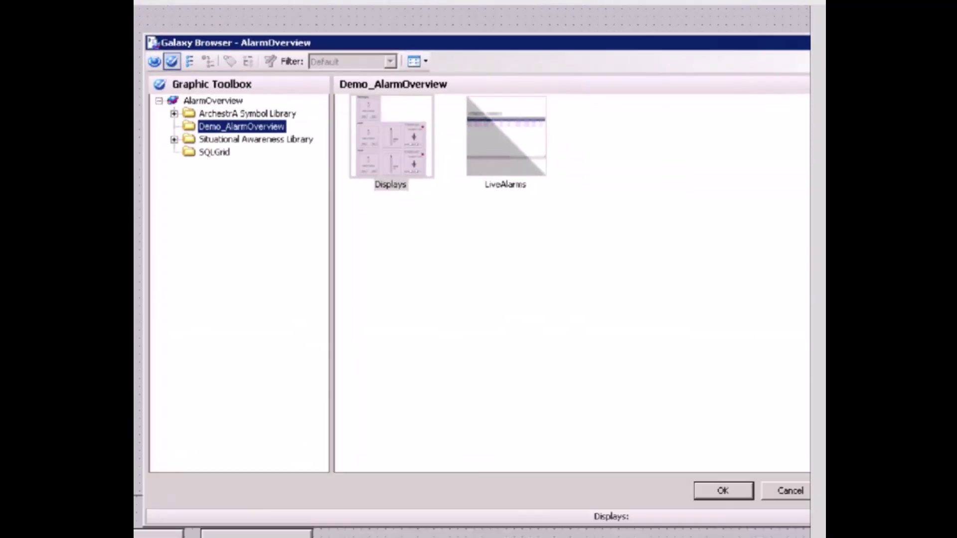
Embed the LiveAlarms graphic from Demo_AlarmOverview in the Live Alarms window and switch to runtime
{"action": "left_click", "coordinate": [494, 142]}
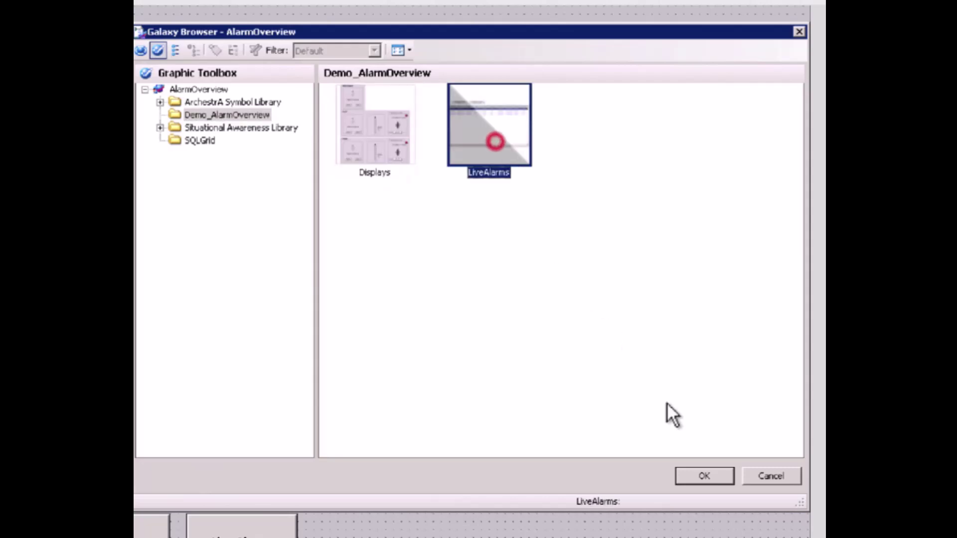
{"action": "left_click", "coordinate": [709, 478]}
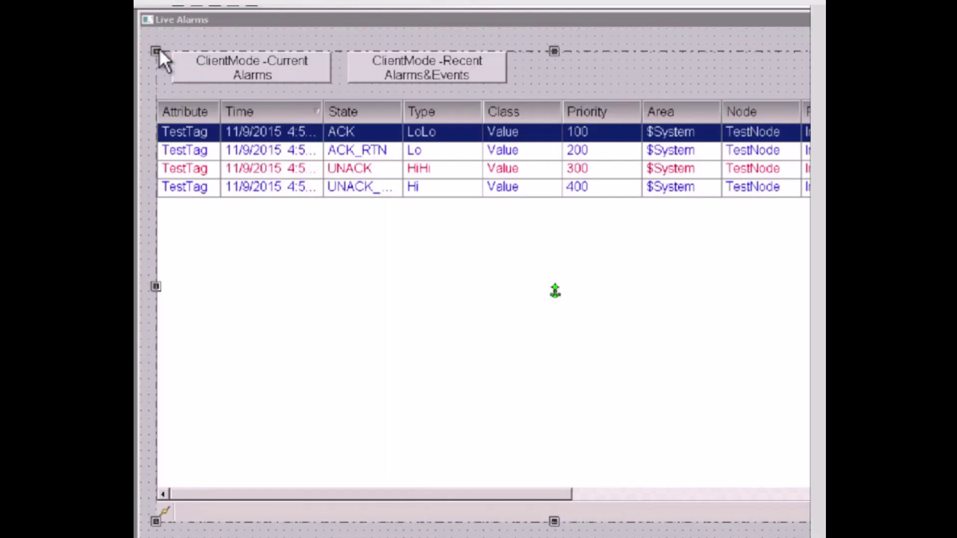
{"action": "left_click", "coordinate": [766, 30]}
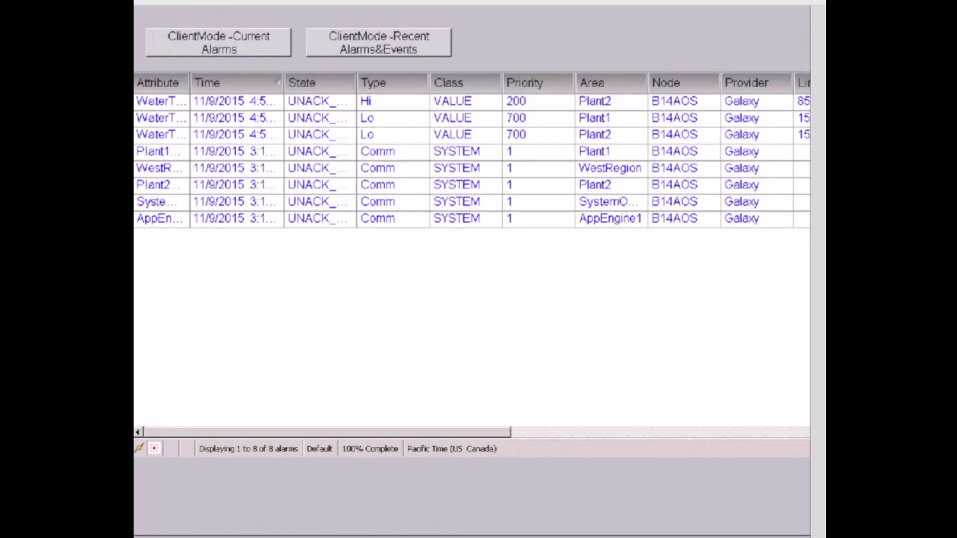
Sort the runtime alarms by State and fit the State, Time and Attribute columns to their contents
{"action": "left_click", "coordinate": [355, 83]}
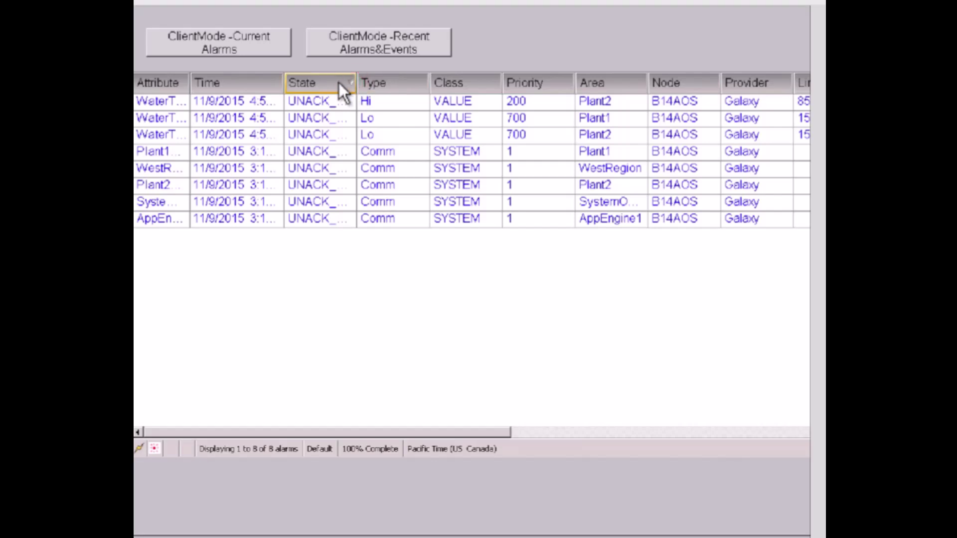
{"action": "double_click", "coordinate": [356, 83]}
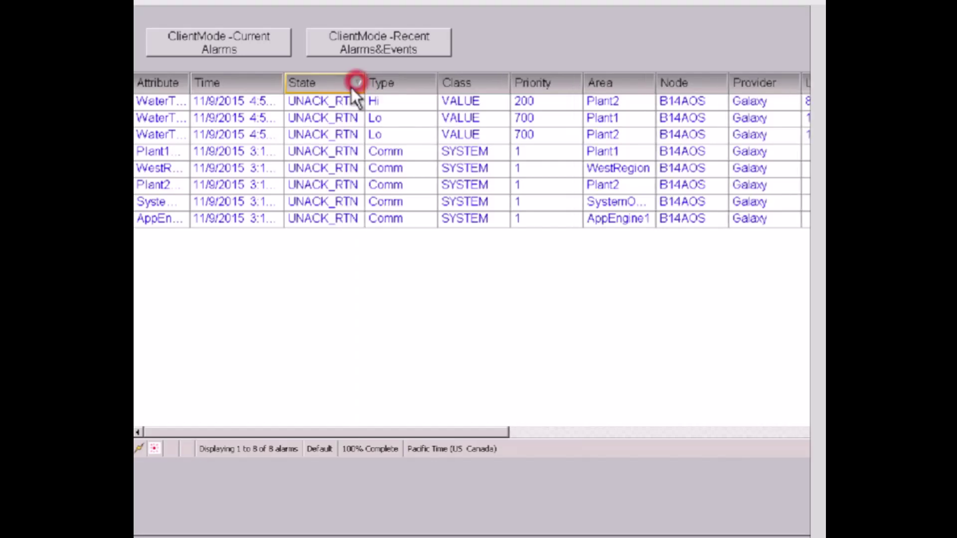
{"action": "double_click", "coordinate": [284, 82]}
{"action": "double_click", "coordinate": [191, 83]}
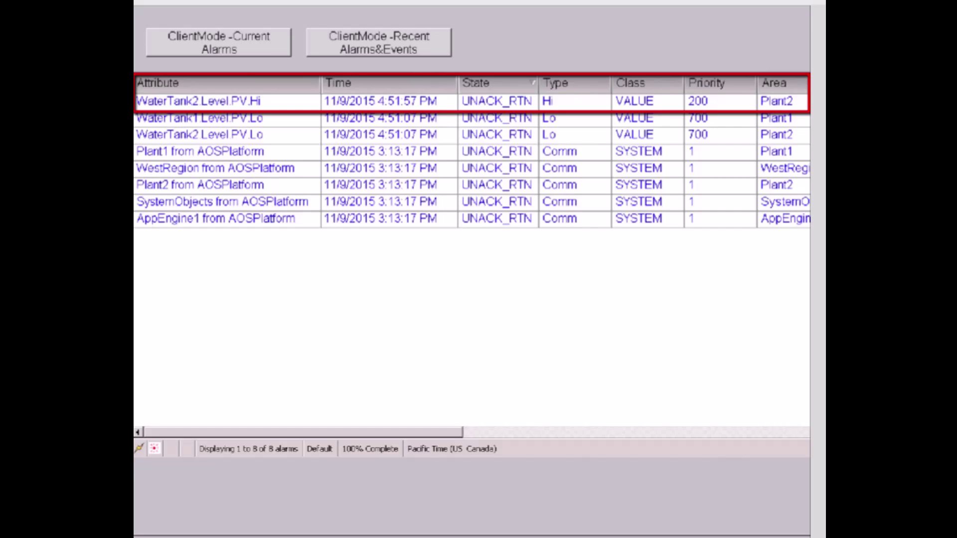
Acknowledge the WaterTank2.Level.PV.Hi alarm with the comment "Acknowledge by" followed by the operator's name
{"action": "left_click", "coordinate": [587, 105]}
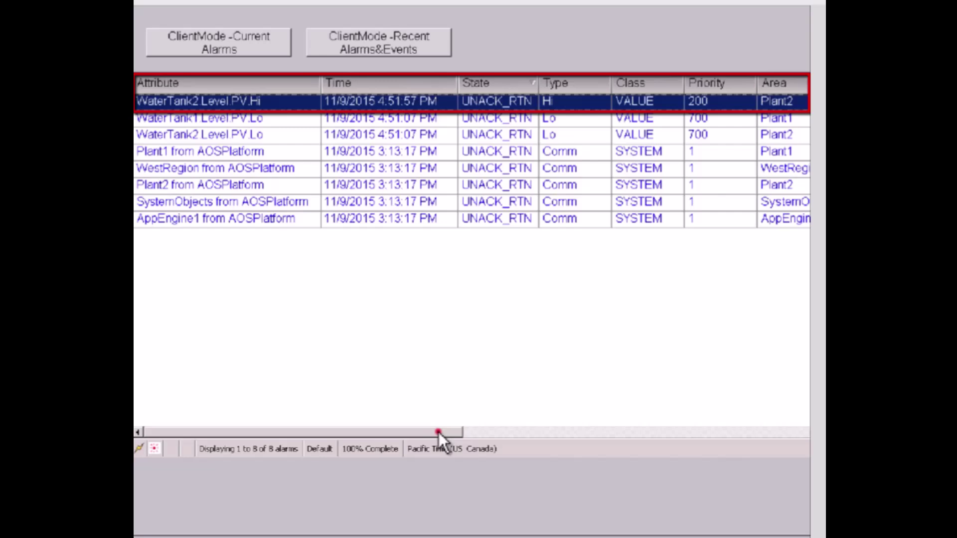
{"action": "left_click_drag", "start_coordinate": [439, 432], "coordinate": [357, 448]}
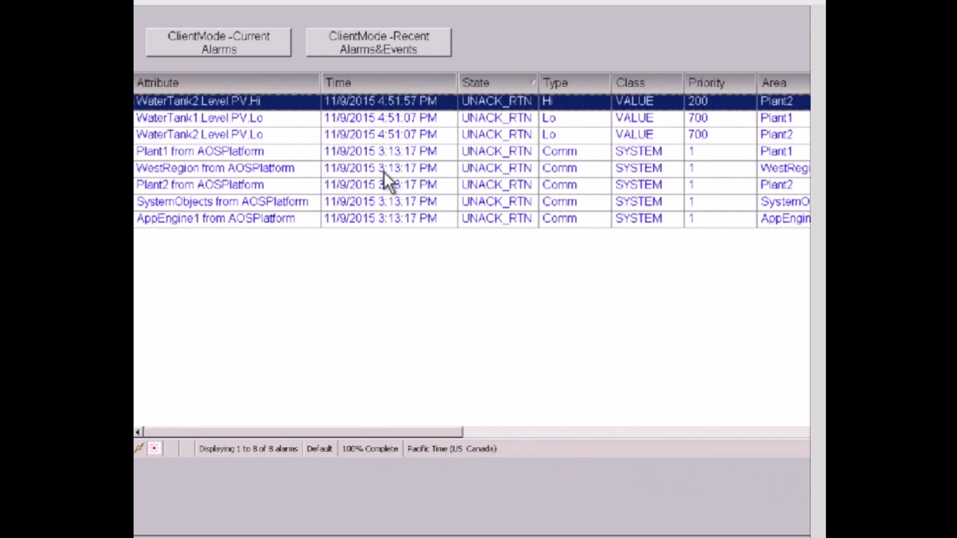
{"action": "right_click", "coordinate": [359, 107]}
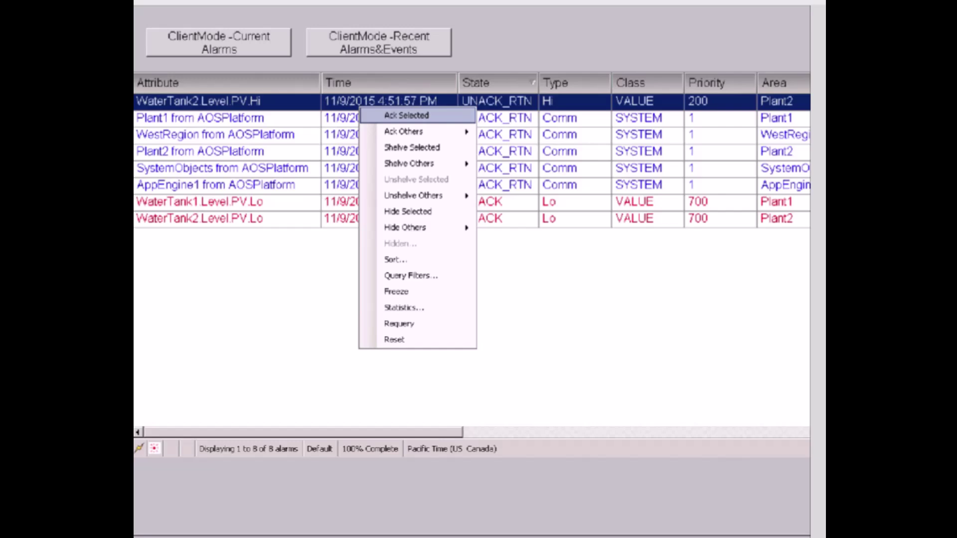
{"action": "left_click", "coordinate": [391, 116]}
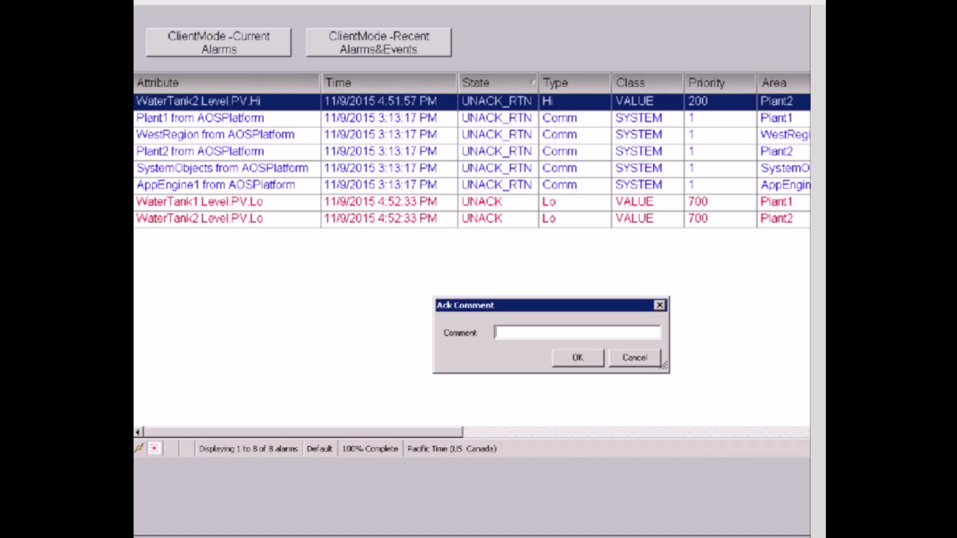
{"action": "type", "text": "Acknowledge"}
{"action": "type", "text": "by"}
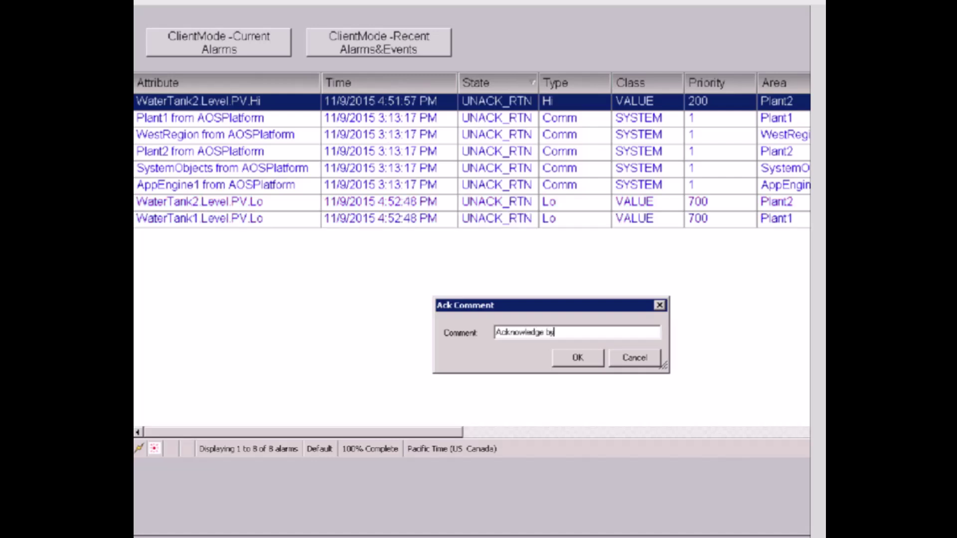
{"action": "type", "text": " Tyler"}
{"action": "key", "text": "Return"}
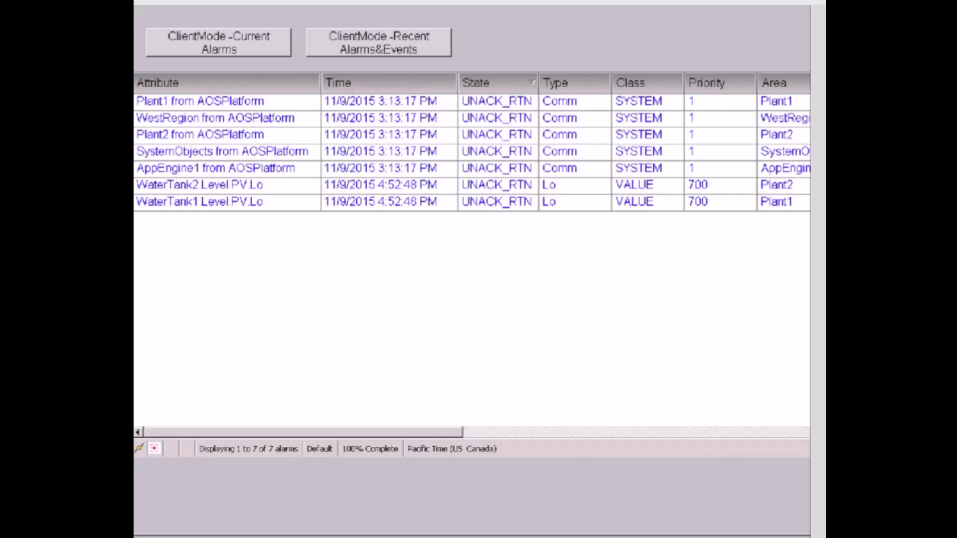
Switch the alarm client to recent alarms and events and sort the records by Time
{"action": "left_click", "coordinate": [380, 42]}
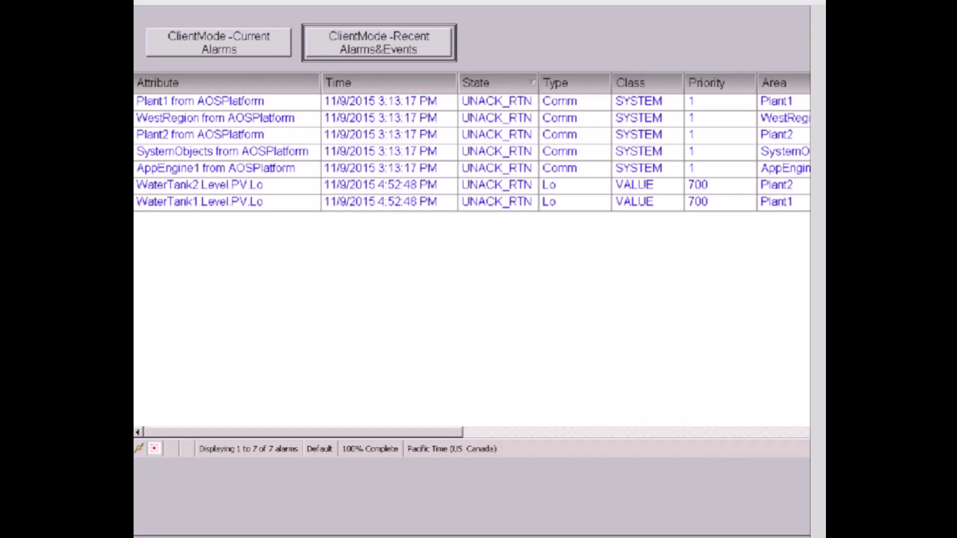
{"action": "left_click", "coordinate": [428, 41]}
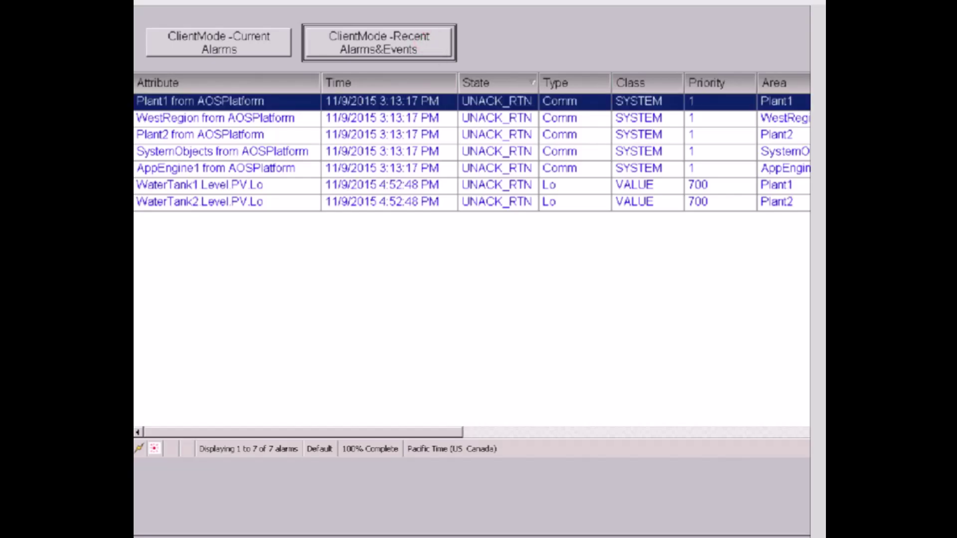
{"action": "left_click", "coordinate": [391, 86]}
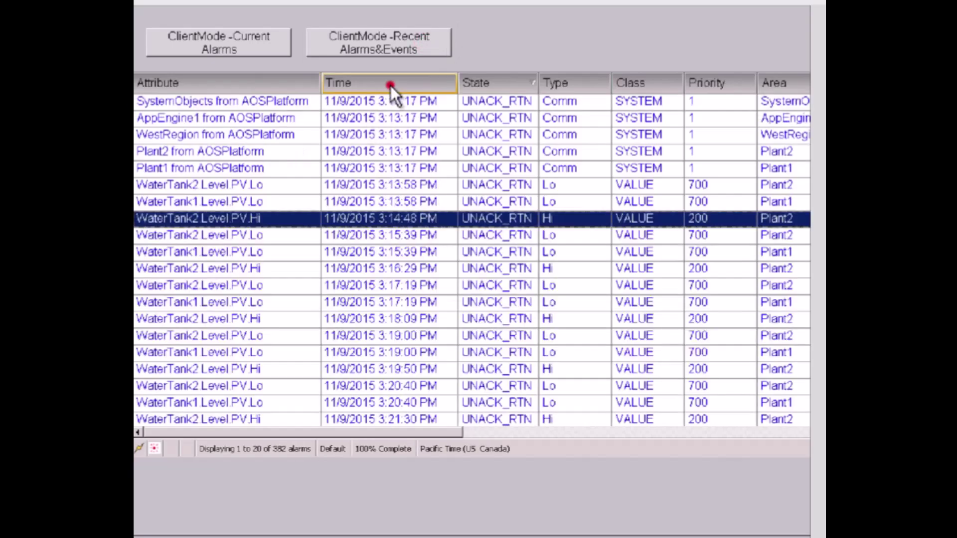
Sort the records newest first by Time and fit the AlarmComment column to inspect the acknowledged WaterTank2.Level.PV.Hi record's comment
{"action": "left_click", "coordinate": [391, 85]}
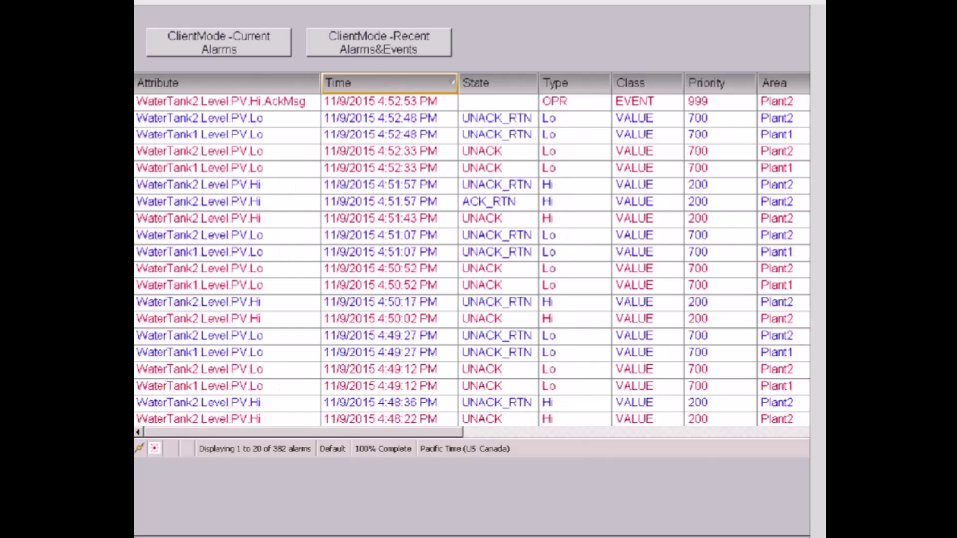
{"action": "left_click", "coordinate": [384, 207]}
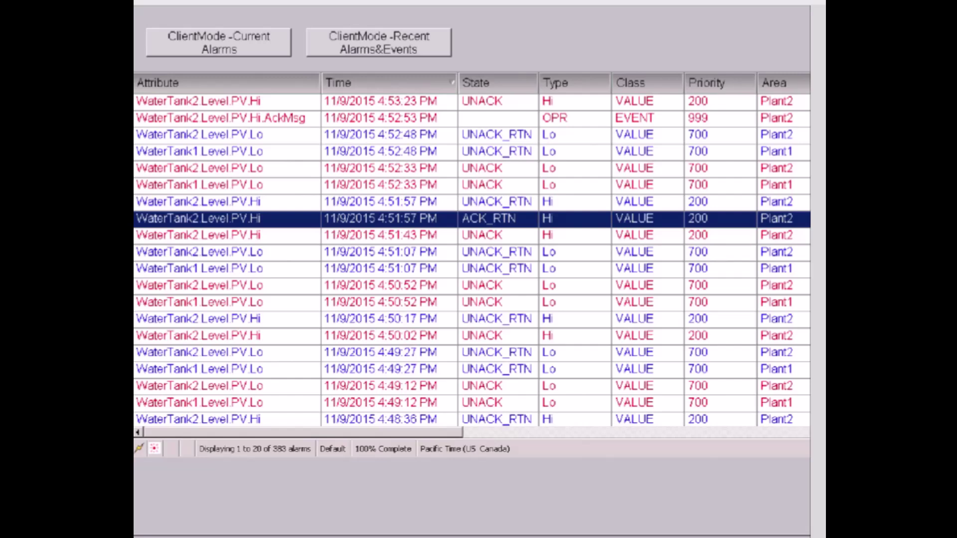
{"action": "left_click_drag", "start_coordinate": [444, 434], "coordinate": [736, 438]}
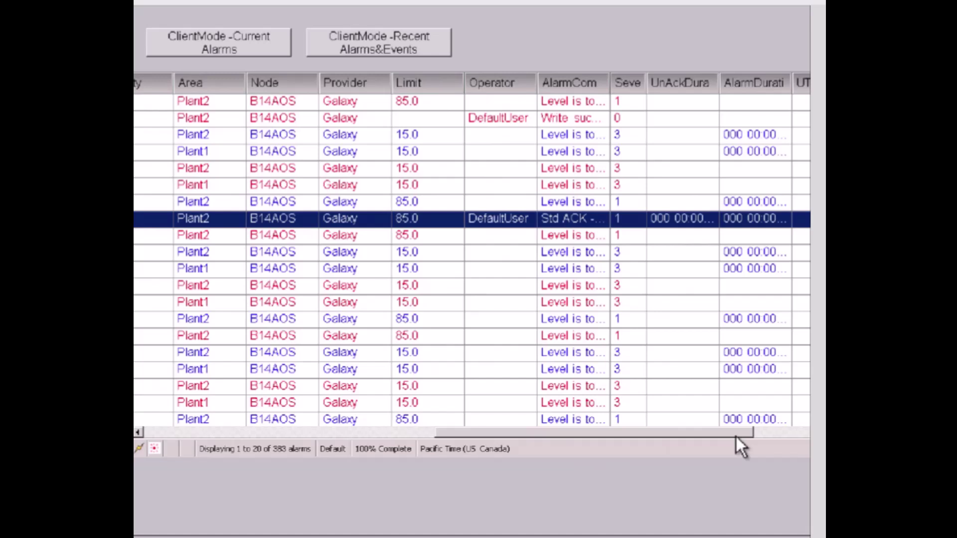
{"action": "double_click", "coordinate": [609, 83]}
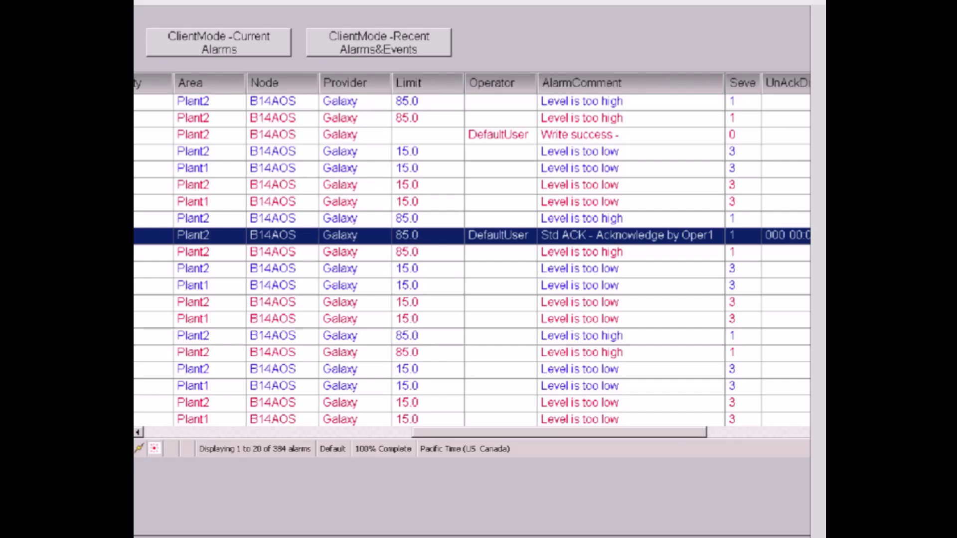
Check which commands are available for recent alarms and events, and sort the records by Class
{"action": "left_click_drag", "start_coordinate": [468, 432], "coordinate": [186, 433]}
{"action": "right_click", "coordinate": [348, 136]}
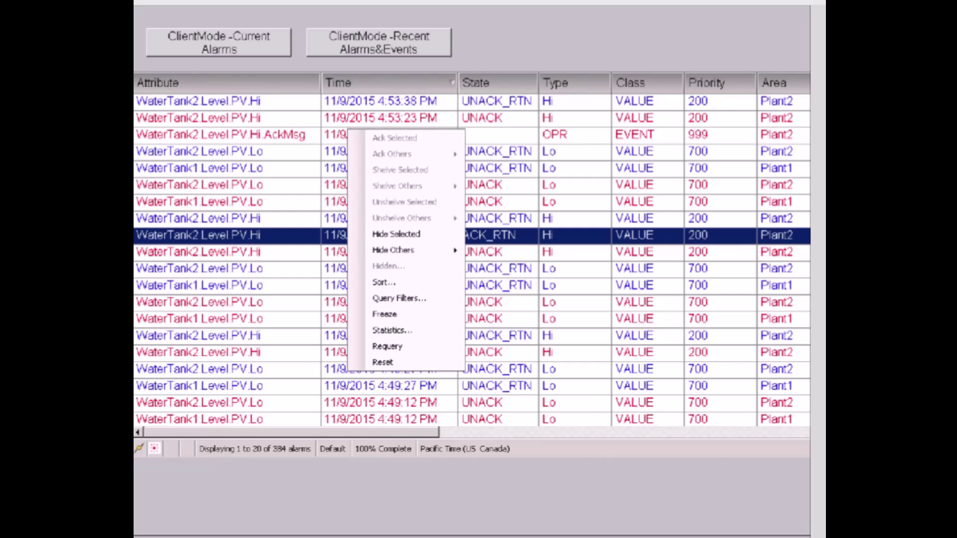
{"action": "left_click", "coordinate": [332, 120]}
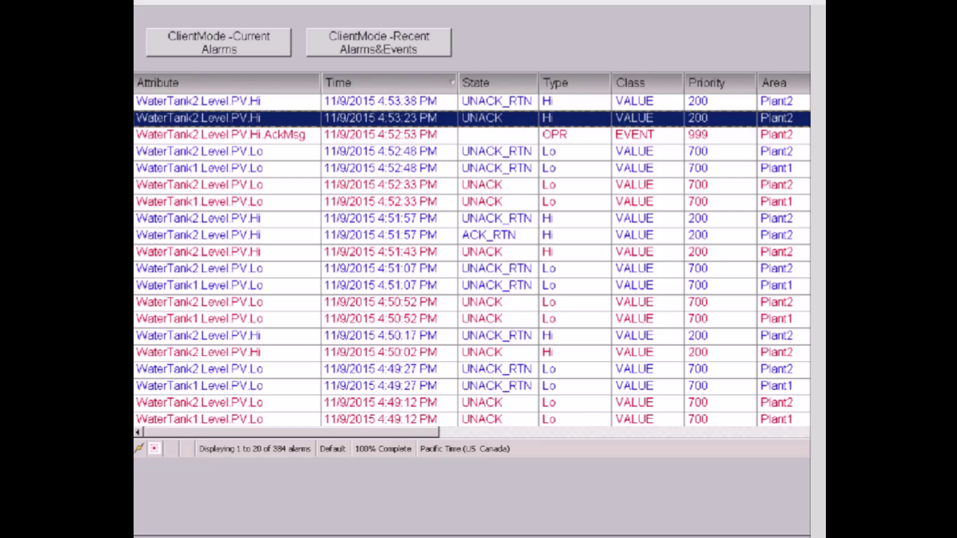
{"action": "left_click", "coordinate": [643, 83]}
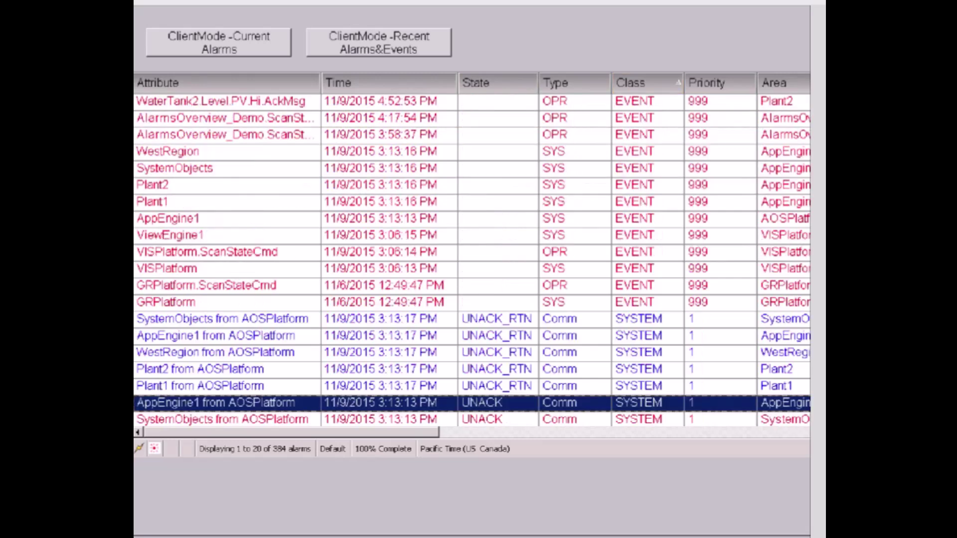
Switch the alarm client to current alarms and shelve all alarms with the reason "Example"
{"action": "left_click", "coordinate": [227, 51]}
{"action": "right_click", "coordinate": [292, 126]}
{"action": "mouse_move", "coordinate": [336, 180]}
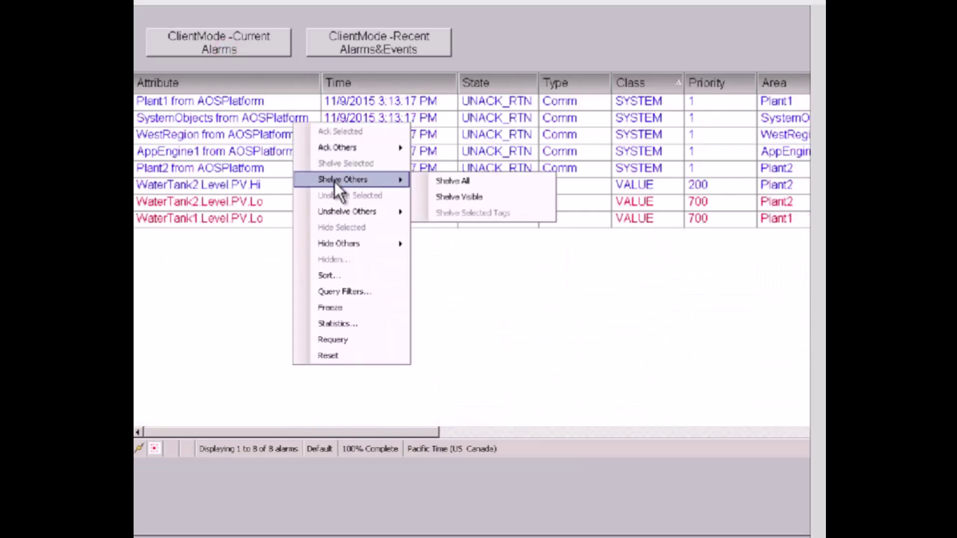
{"action": "left_click", "coordinate": [461, 182]}
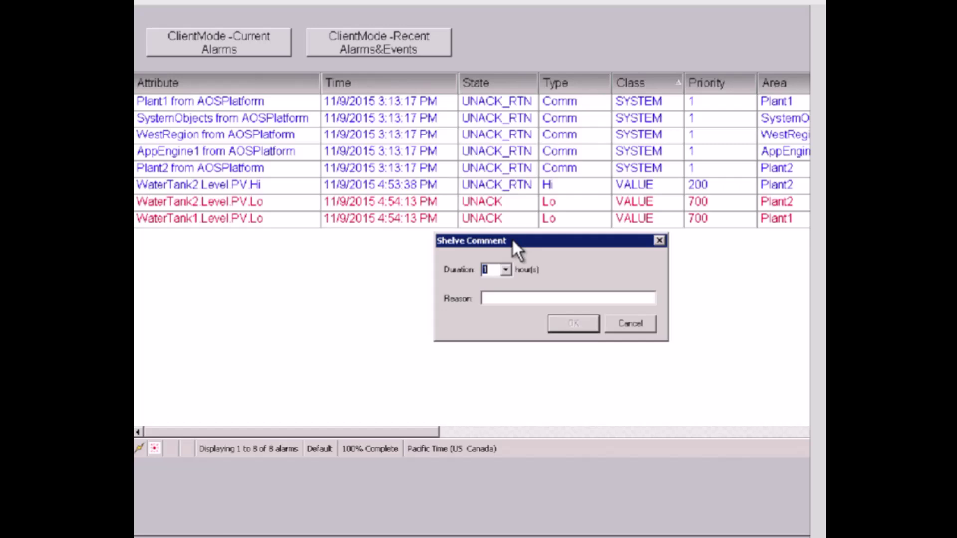
{"action": "left_click", "coordinate": [505, 270]}
{"action": "left_click", "coordinate": [505, 270]}
{"action": "left_click", "coordinate": [506, 300]}
{"action": "type", "text": "Example"}
{"action": "key", "text": "Return"}
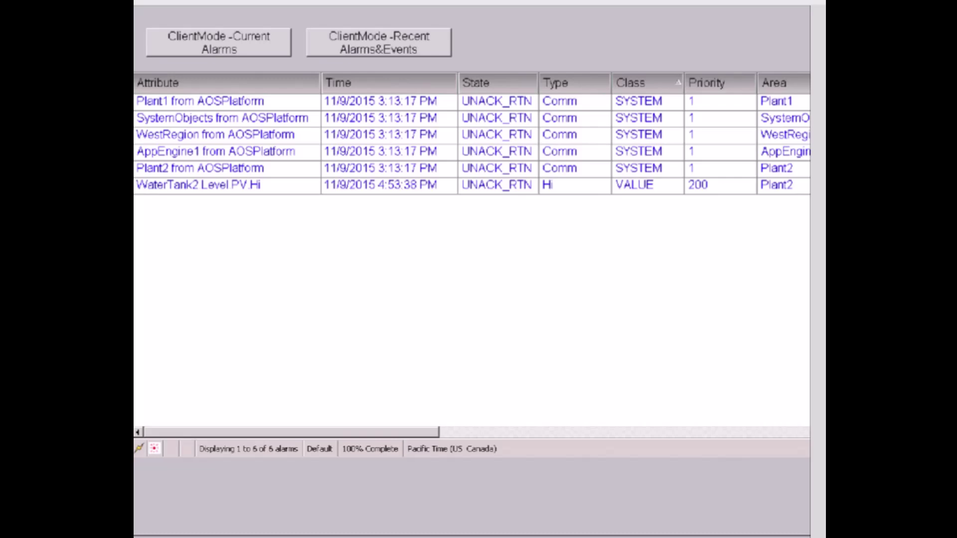
Apply the Plant1 Shelved query filter and fit the State column to its contents
{"action": "right_click", "coordinate": [436, 217]}
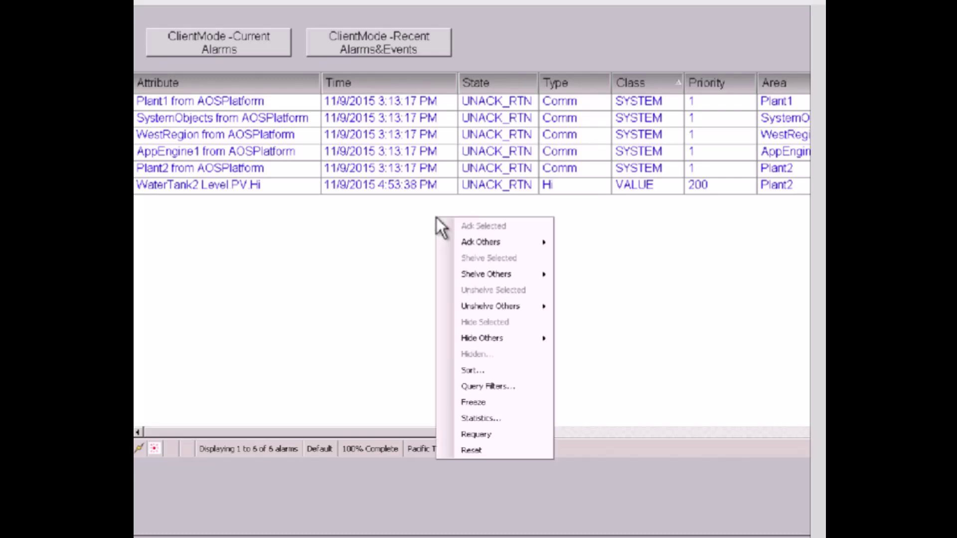
{"action": "mouse_move", "coordinate": [484, 275]}
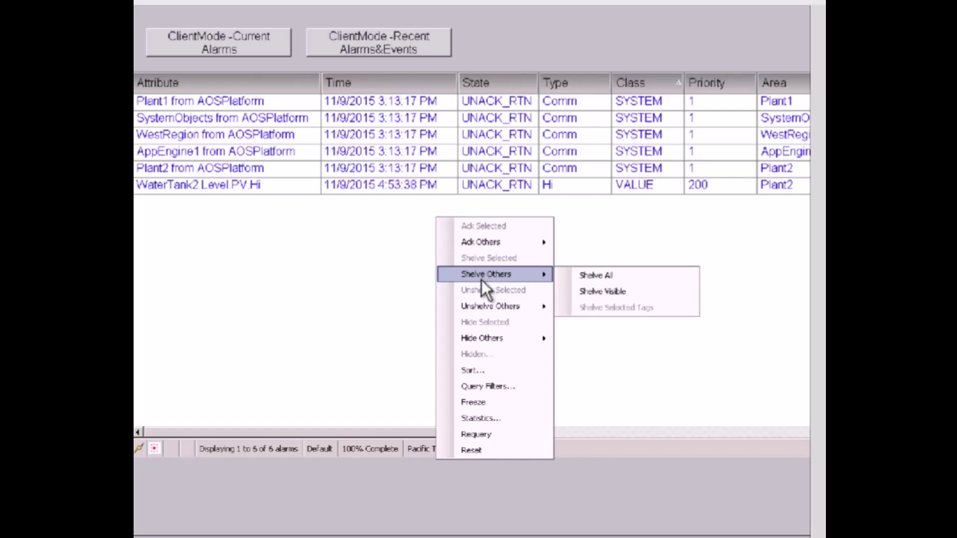
{"action": "left_click", "coordinate": [489, 386]}
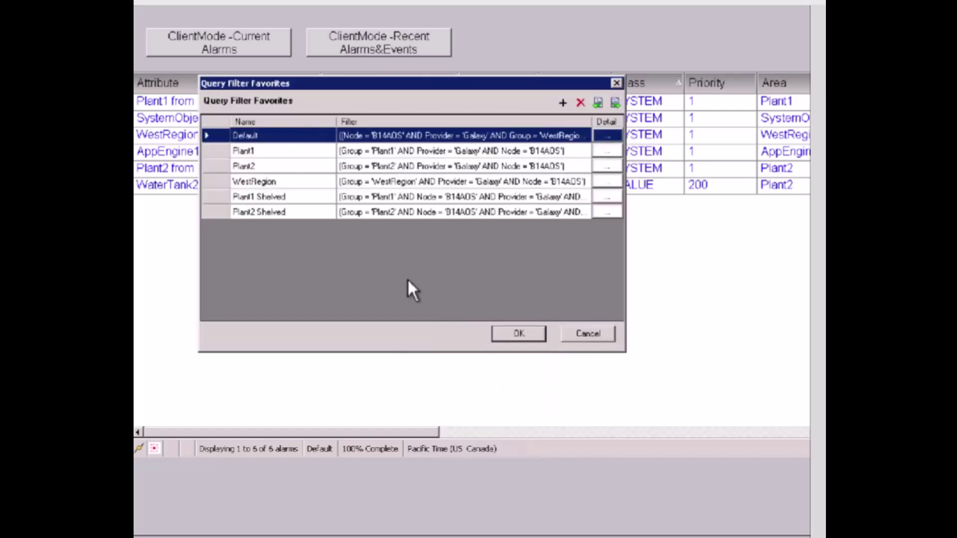
{"action": "left_click", "coordinate": [290, 196]}
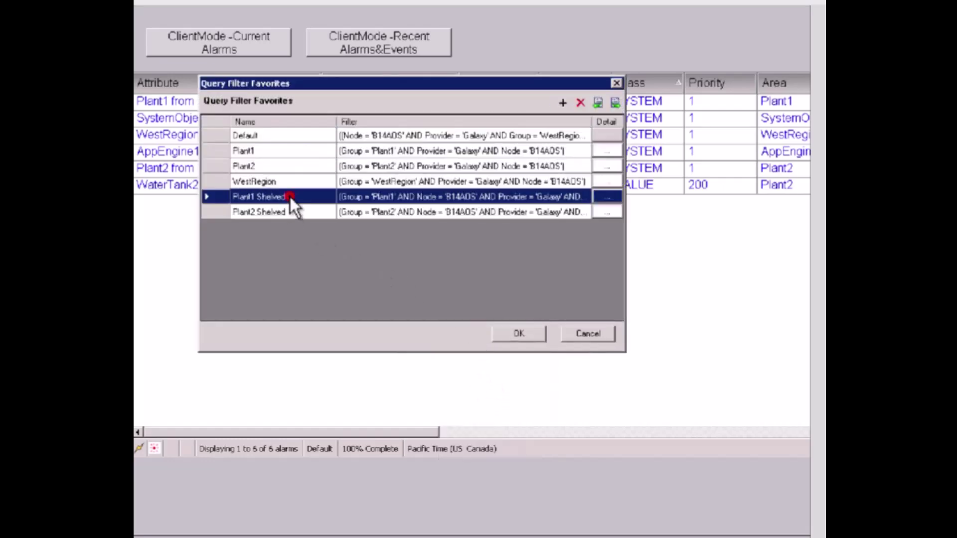
{"action": "left_click", "coordinate": [513, 333]}
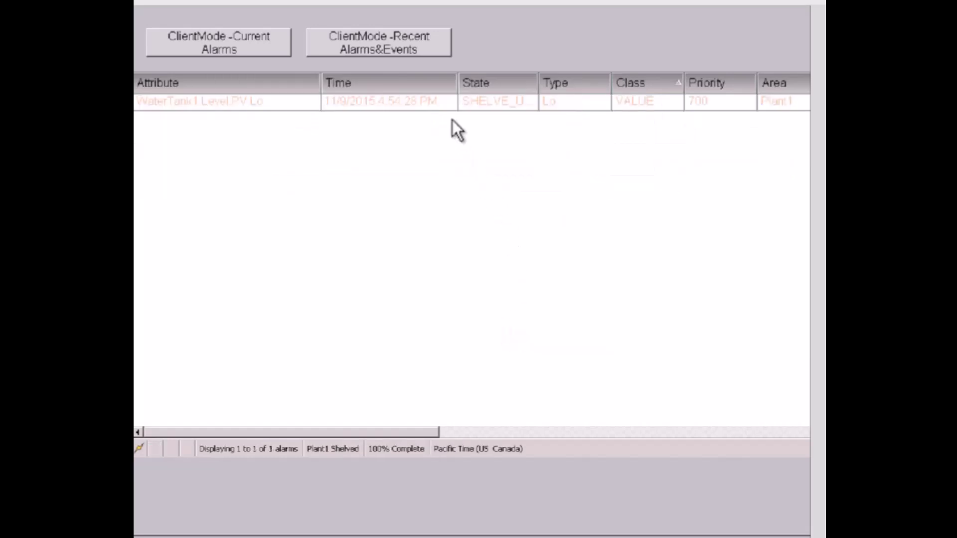
{"action": "double_click", "coordinate": [538, 83]}
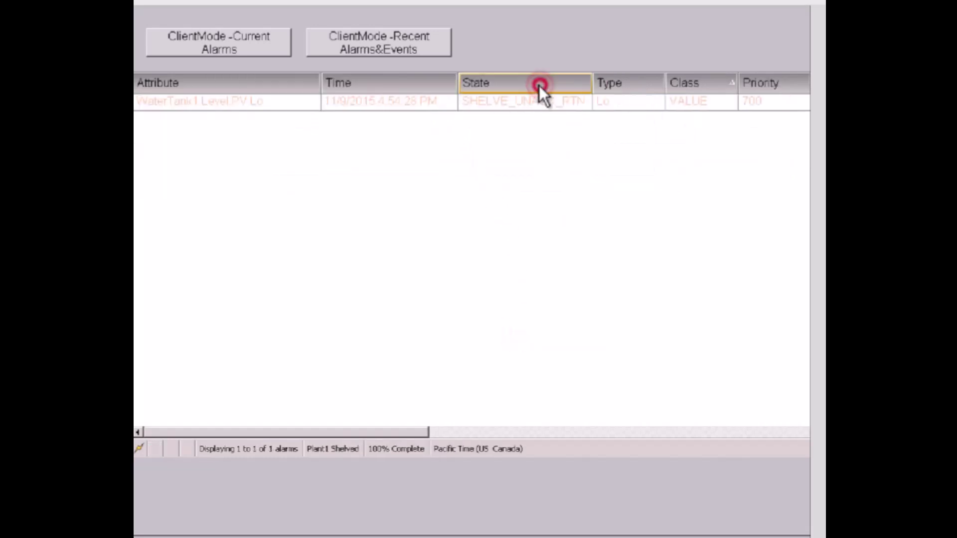
Unshelve all alarms shown by the Plant1 Shelved filter
{"action": "right_click", "coordinate": [511, 100]}
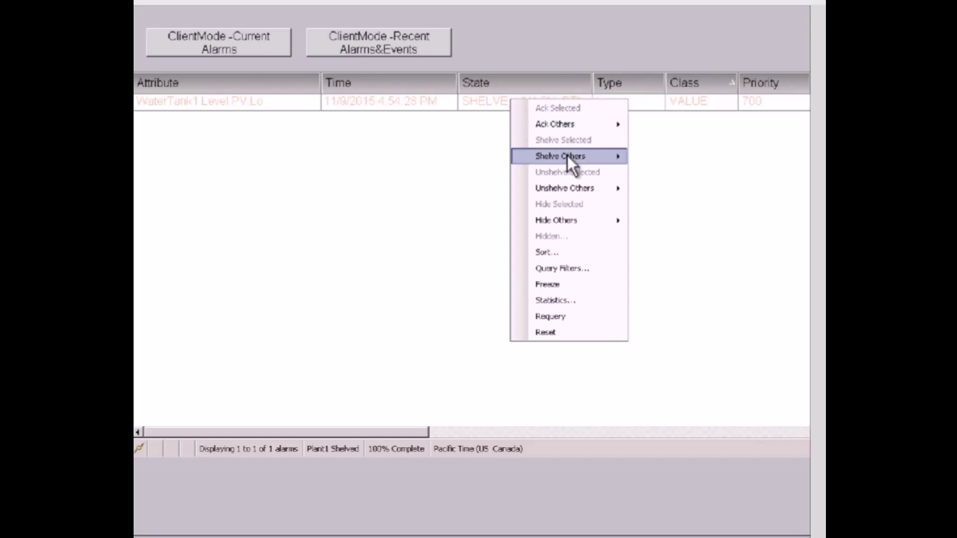
{"action": "mouse_move", "coordinate": [576, 157]}
{"action": "mouse_move", "coordinate": [601, 189]}
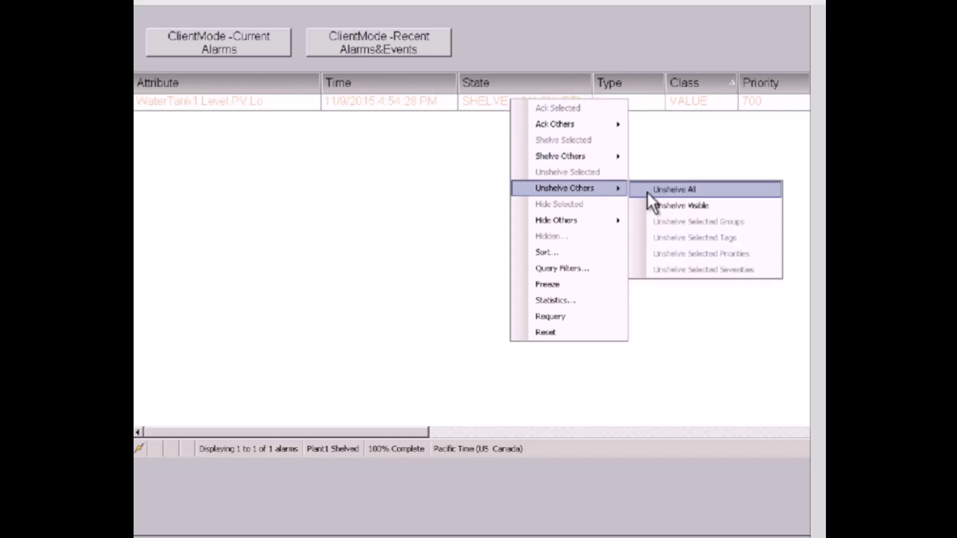
{"action": "left_click", "coordinate": [652, 190]}
{"action": "left_click", "coordinate": [583, 296]}
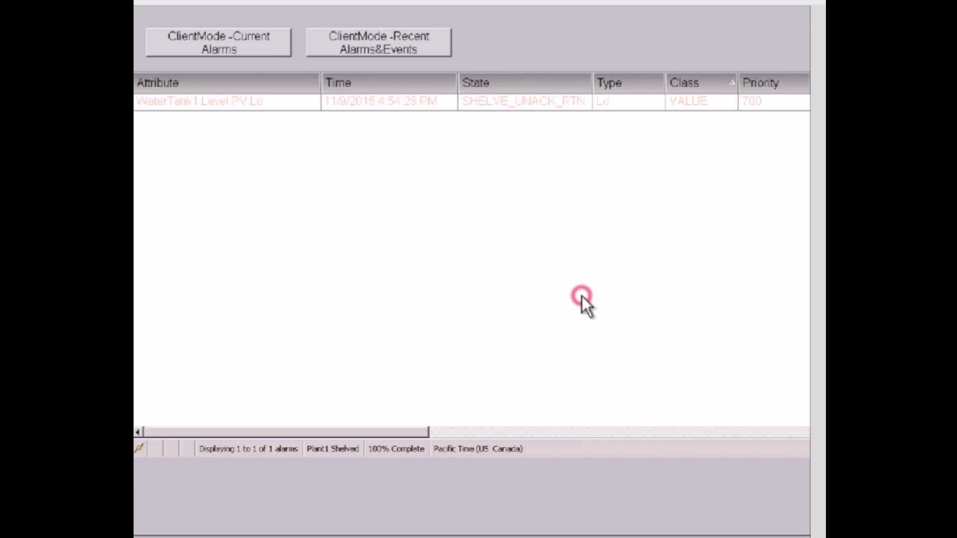
Set the client to current alarms and apply the Plant2 Shelved query filter
{"action": "left_click", "coordinate": [238, 47]}
{"action": "right_click", "coordinate": [290, 130]}
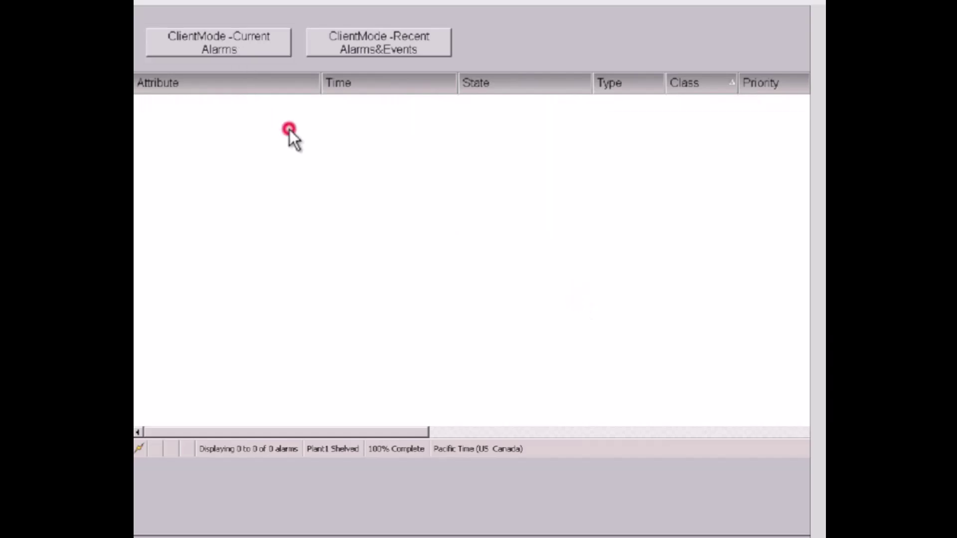
{"action": "left_click", "coordinate": [354, 299]}
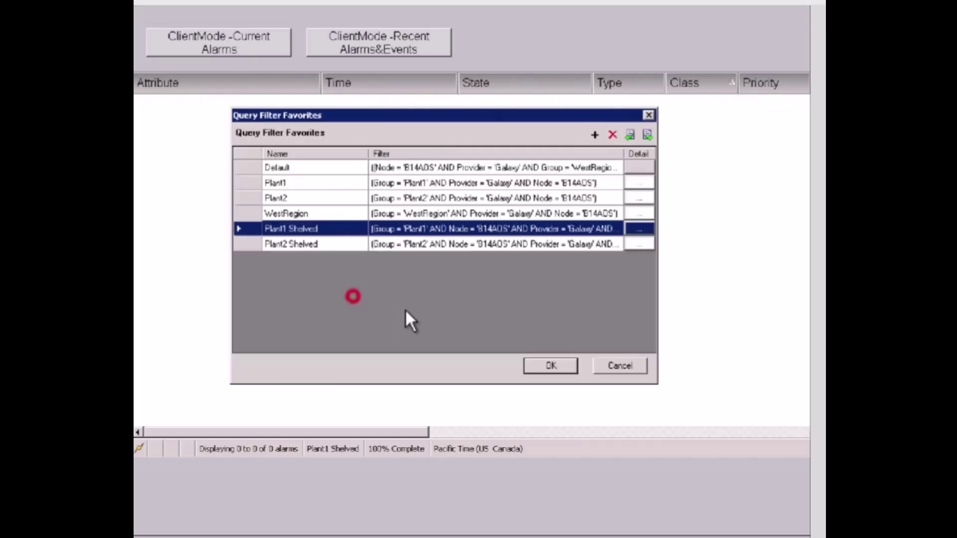
{"action": "left_click", "coordinate": [454, 243]}
{"action": "left_click", "coordinate": [551, 367]}
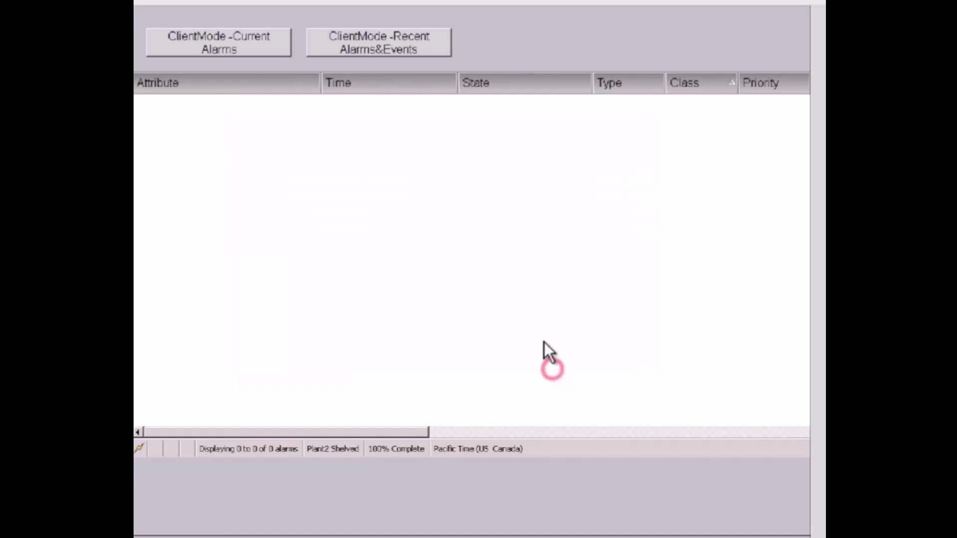
Unshelve all alarms shown by the Plant2 Shelved filter
{"action": "right_click", "coordinate": [478, 105]}
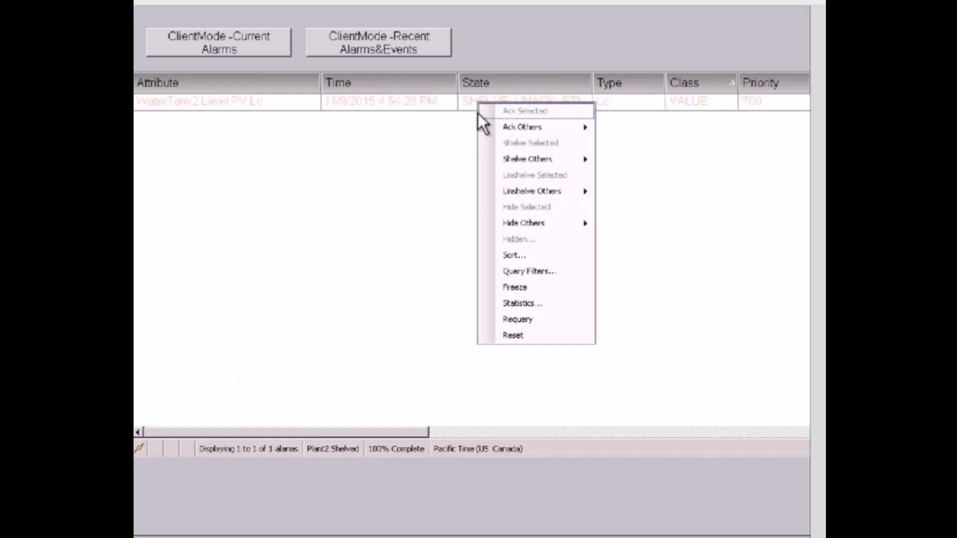
{"action": "mouse_move", "coordinate": [535, 192]}
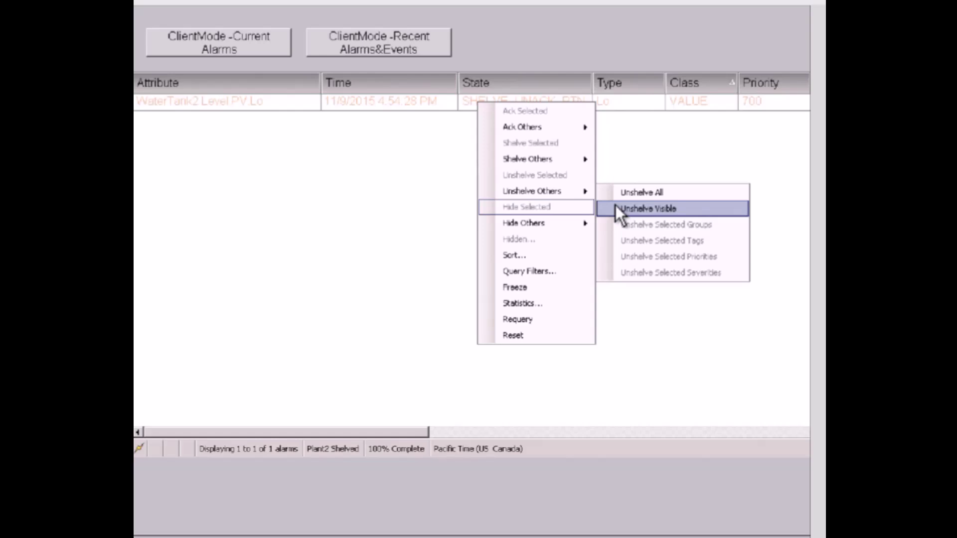
{"action": "left_click", "coordinate": [626, 191]}
{"action": "left_click", "coordinate": [586, 298]}
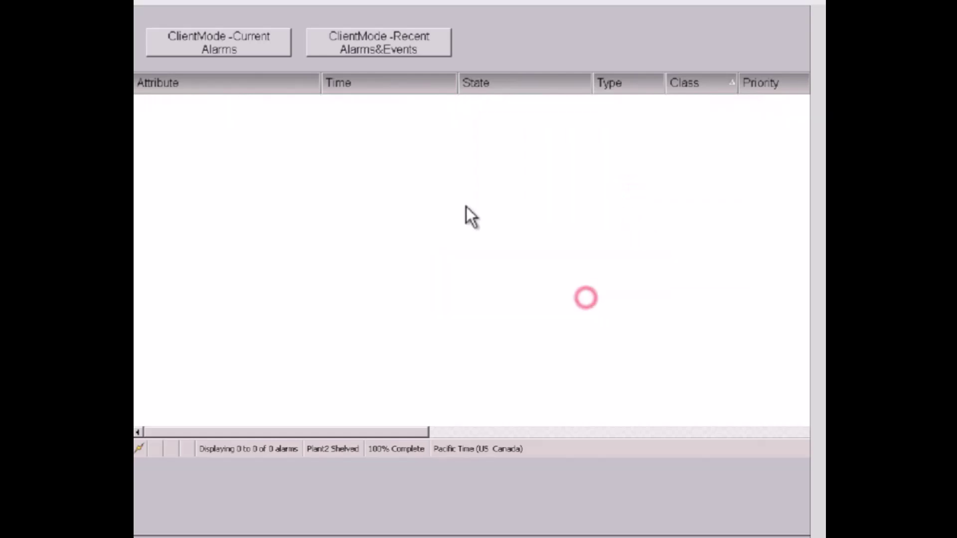
Apply the Default query filter to the alarm client again
{"action": "right_click", "coordinate": [466, 207]}
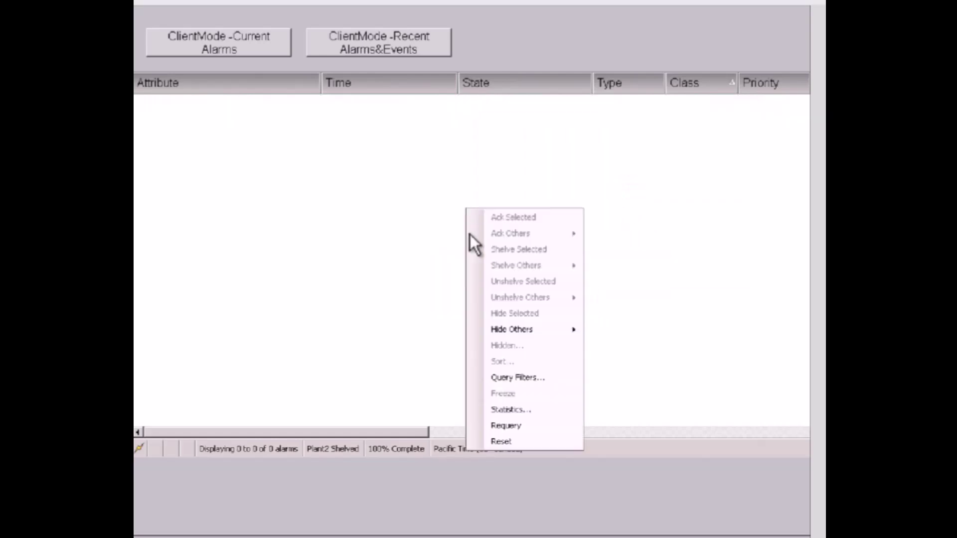
{"action": "left_click", "coordinate": [514, 378]}
{"action": "left_click", "coordinate": [374, 201]}
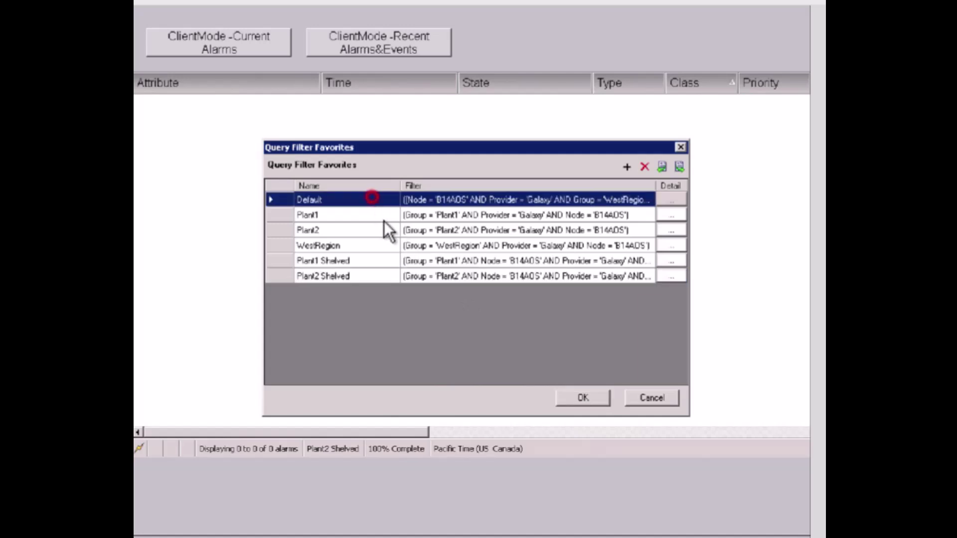
{"action": "left_click", "coordinate": [577, 395]}
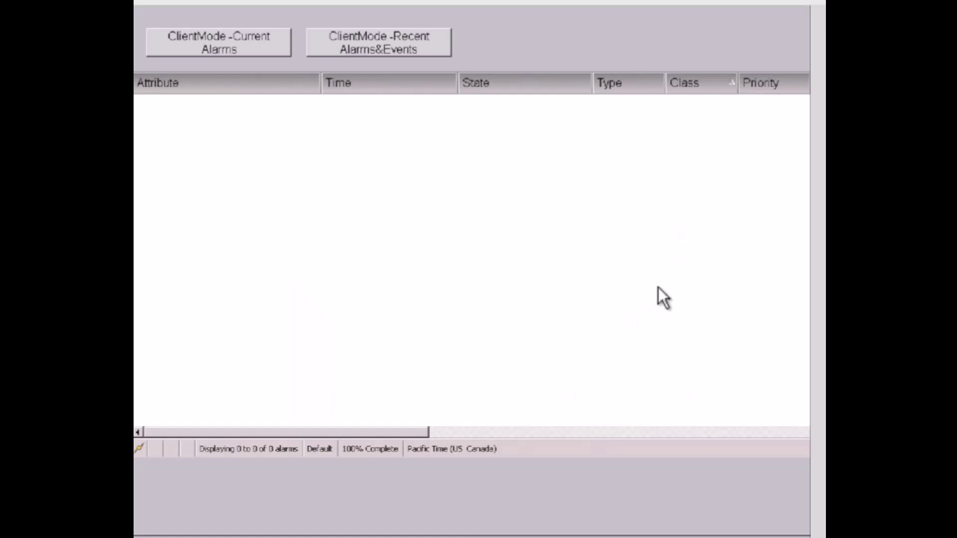
Hide the Plant2 from AOSPlatform and WestRegion from AOSPlatform alarm records
{"action": "right_click", "coordinate": [457, 168]}
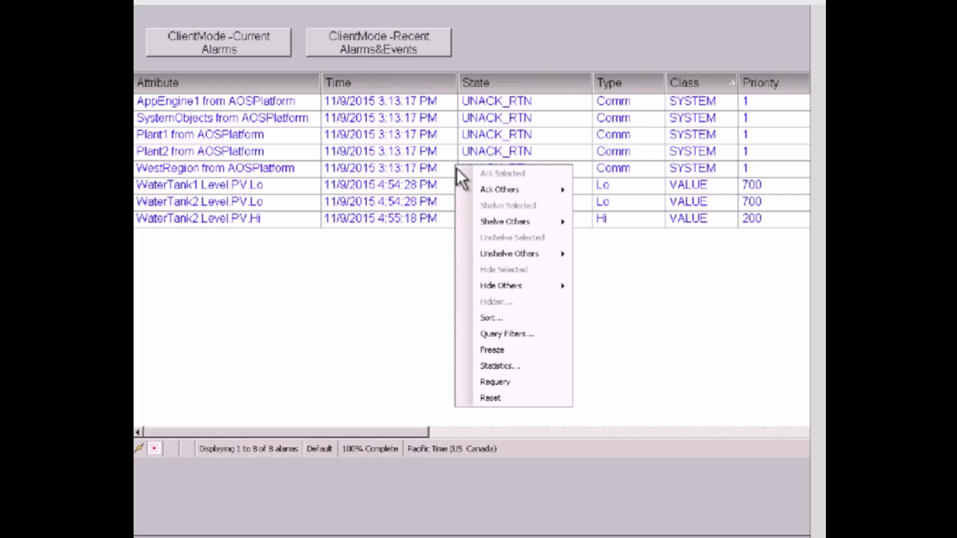
{"action": "left_click", "coordinate": [422, 160]}
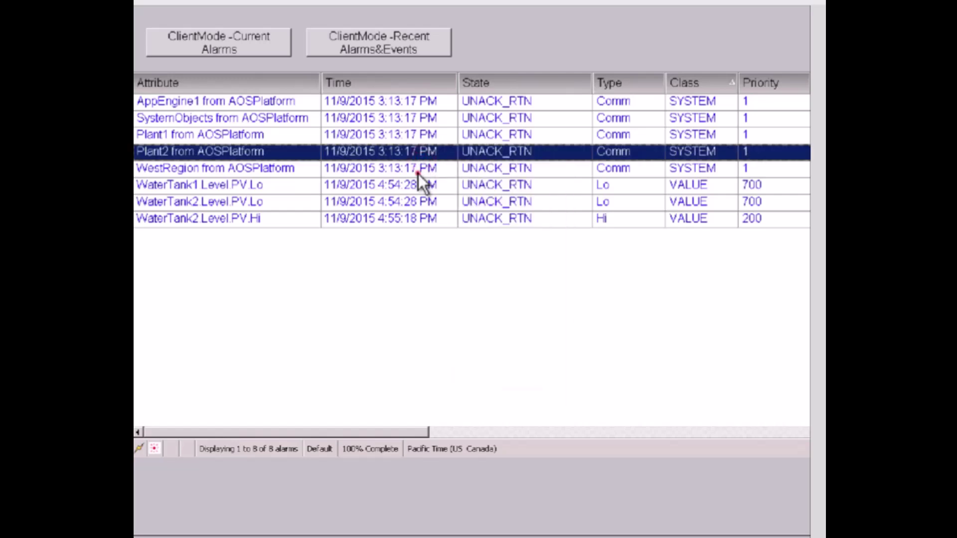
{"action": "left_click", "coordinate": [418, 173], "text": "ctrl"}
{"action": "right_click", "coordinate": [417, 172]}
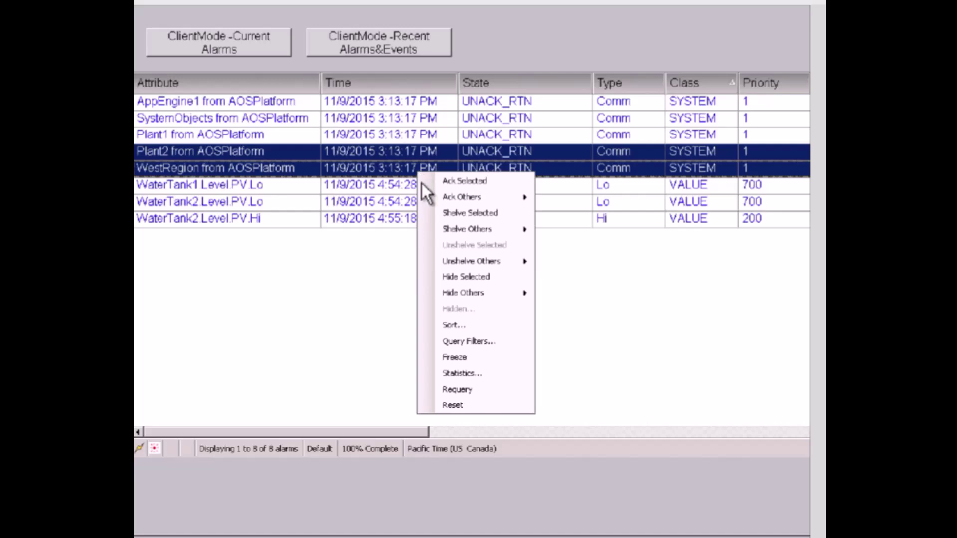
{"action": "left_click", "coordinate": [464, 277]}
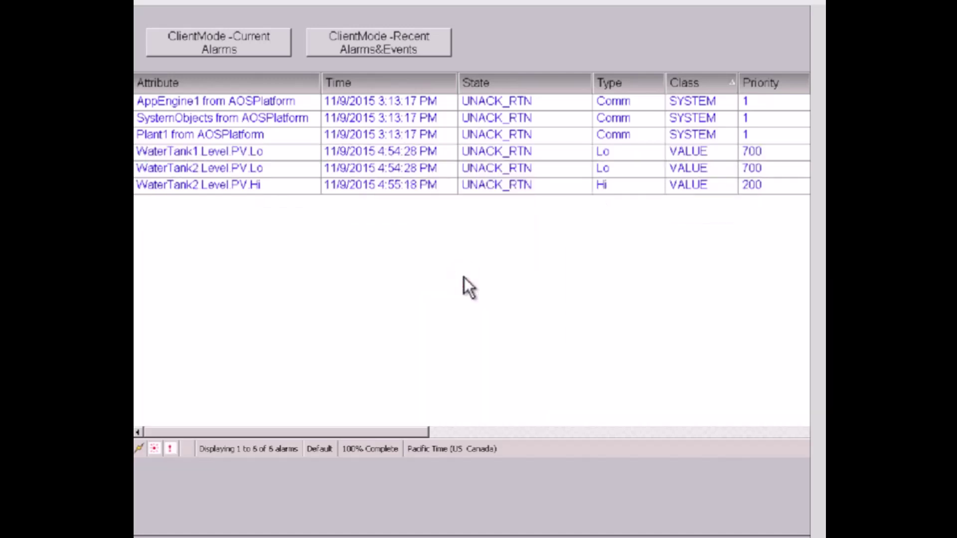
Open the list of hidden alarms and examine the details of its records
{"action": "right_click", "coordinate": [448, 239]}
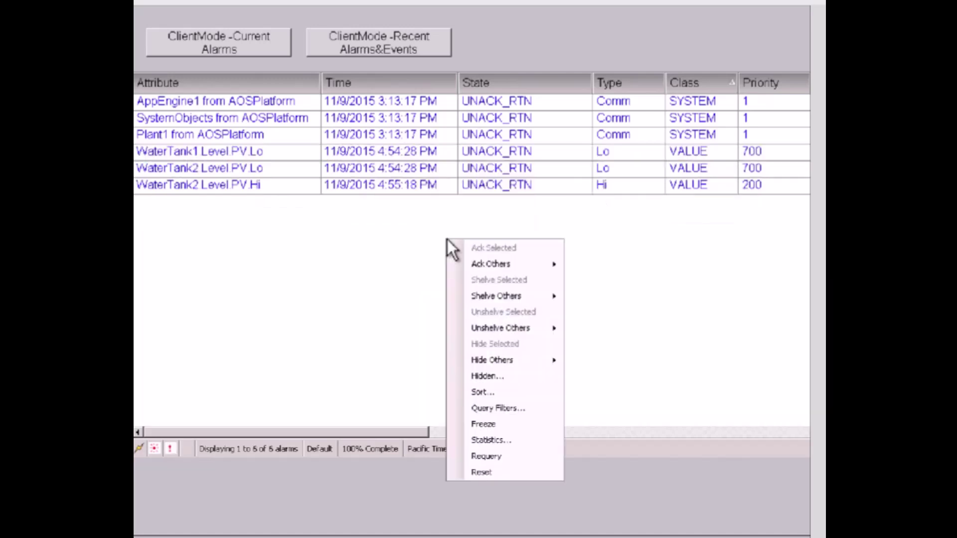
{"action": "left_click", "coordinate": [504, 379]}
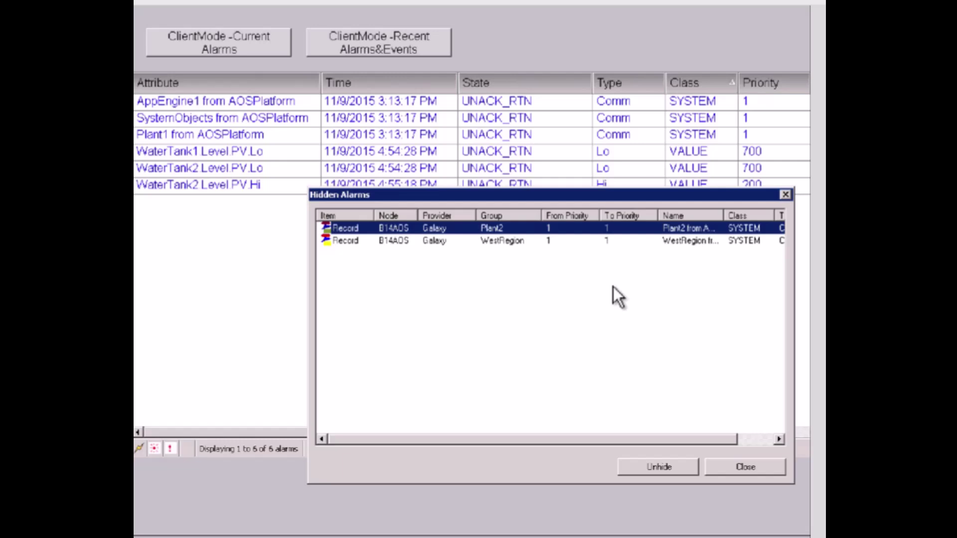
{"action": "left_click_drag", "start_coordinate": [680, 441], "coordinate": [735, 441]}
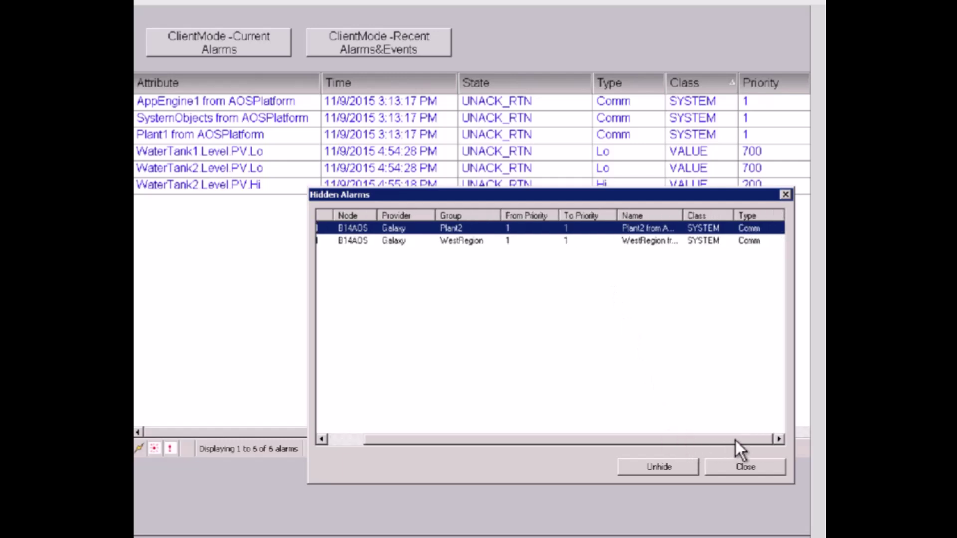
Unhide the Plant2 and WestRegion alarm records and close the hidden alarms list
{"action": "left_click", "coordinate": [664, 469]}
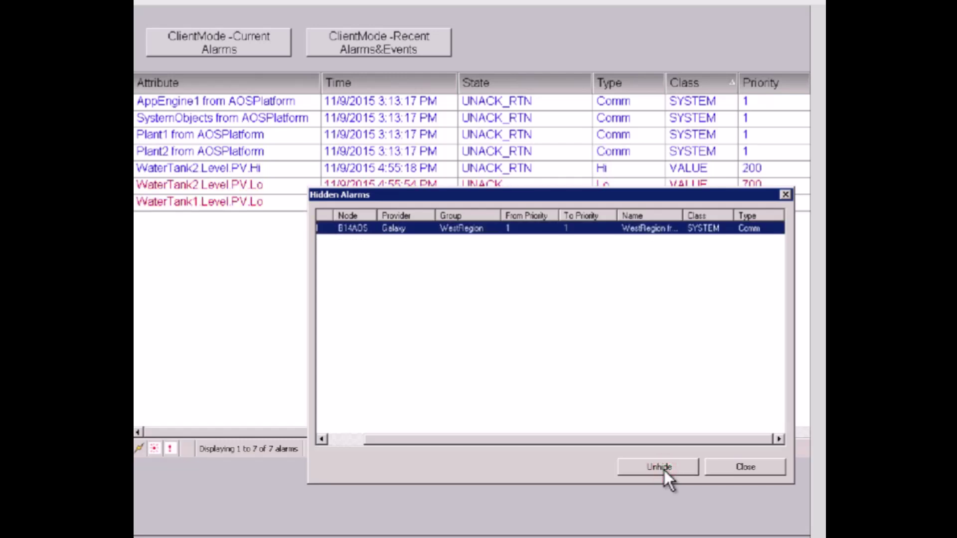
{"action": "left_click", "coordinate": [664, 468]}
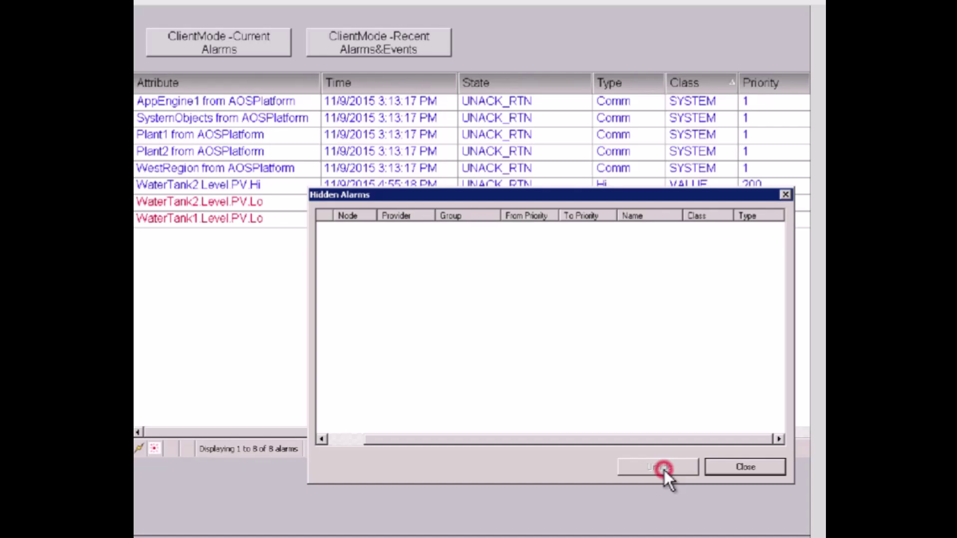
{"action": "left_click", "coordinate": [756, 470]}
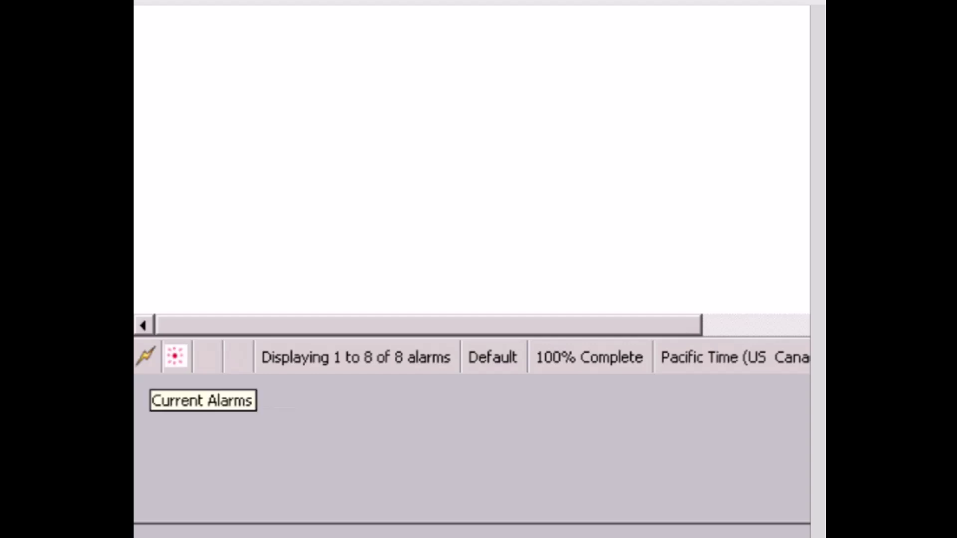
Switch the alarm client to Recent Alarms & Events mode and back to Current Alarms mode
{"action": "left_click", "coordinate": [378, 33]}
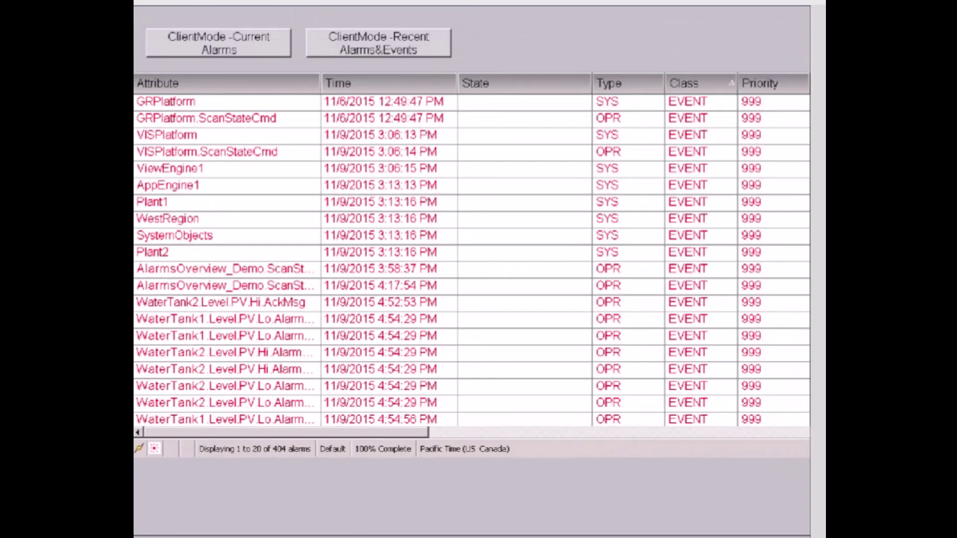
{"action": "left_click", "coordinate": [245, 38]}
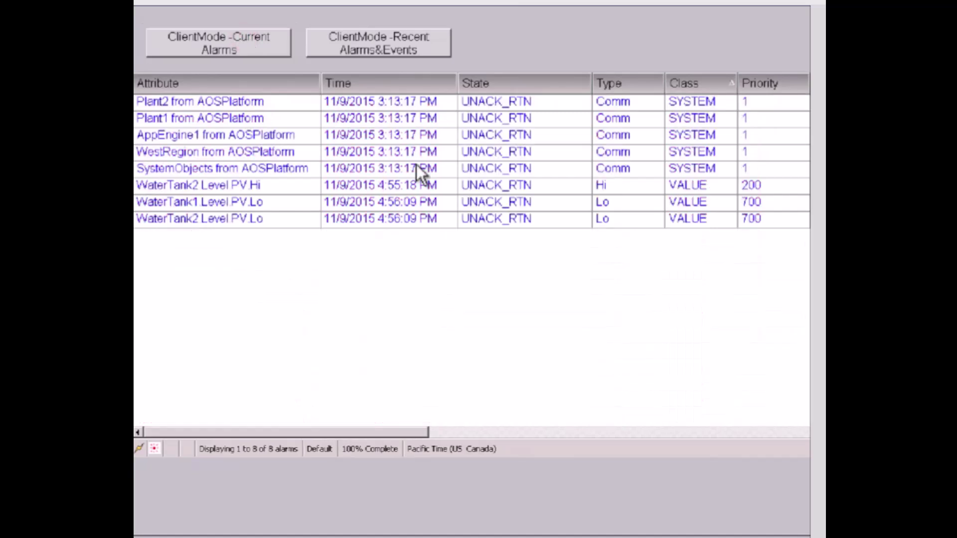
Freeze the current alarms display so that its records stop updating
{"action": "right_click", "coordinate": [417, 165]}
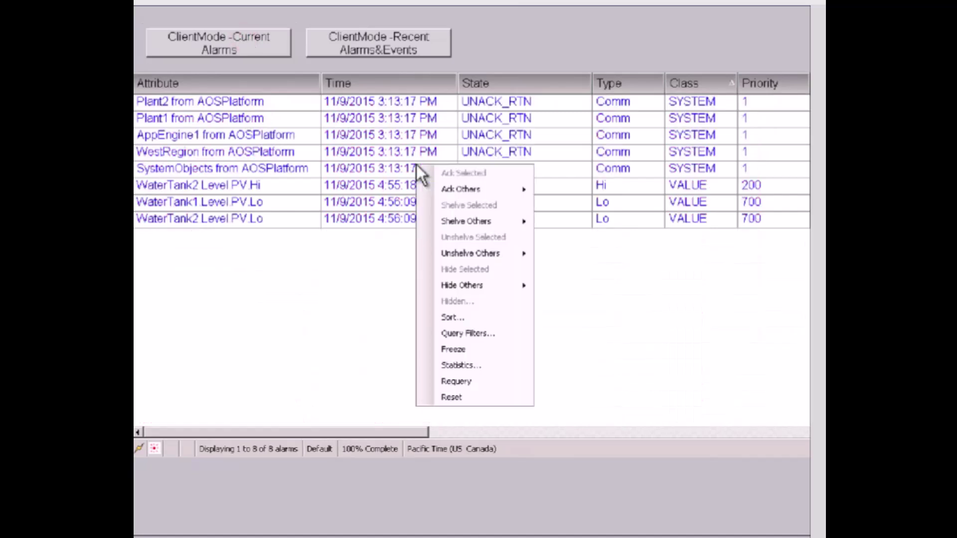
{"action": "left_click", "coordinate": [482, 350]}
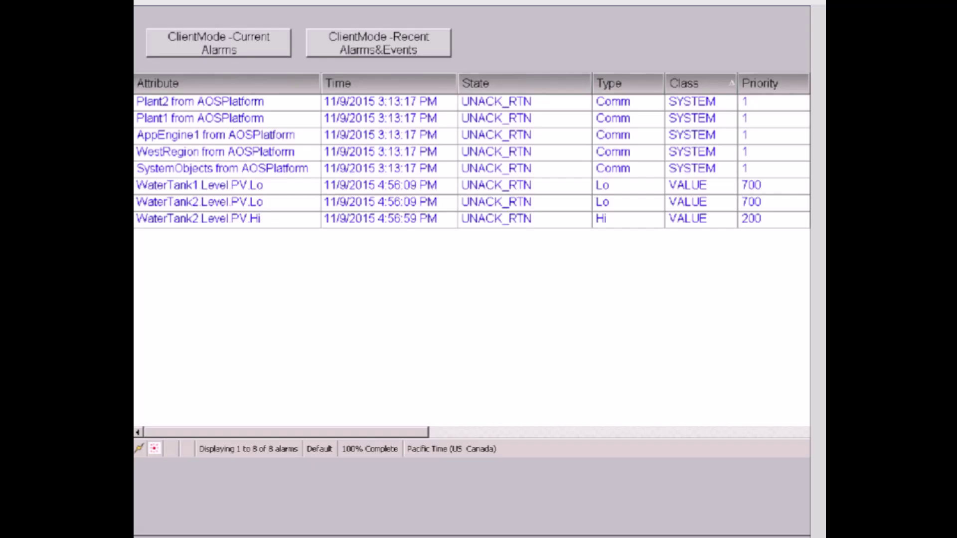
{"action": "right_click", "coordinate": [390, 218]}
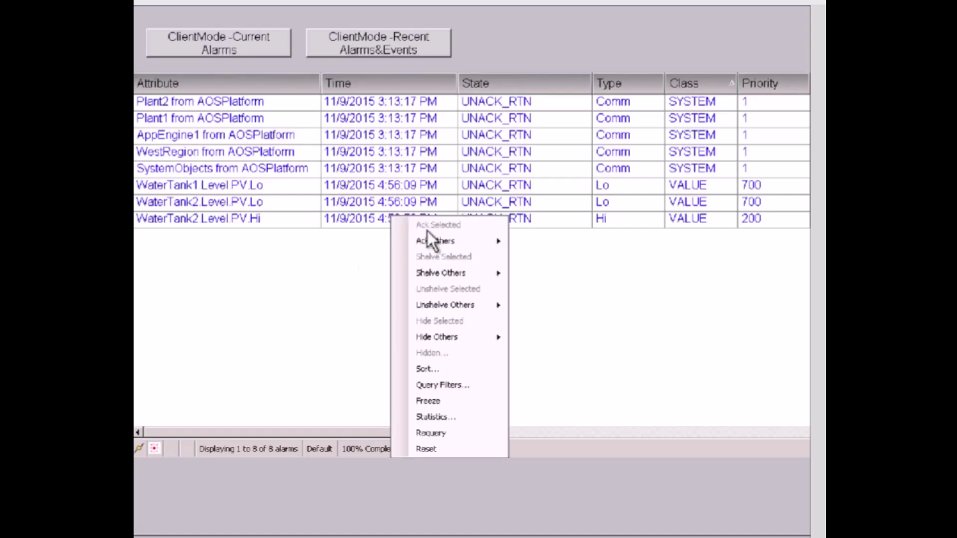
{"action": "left_click", "coordinate": [447, 404]}
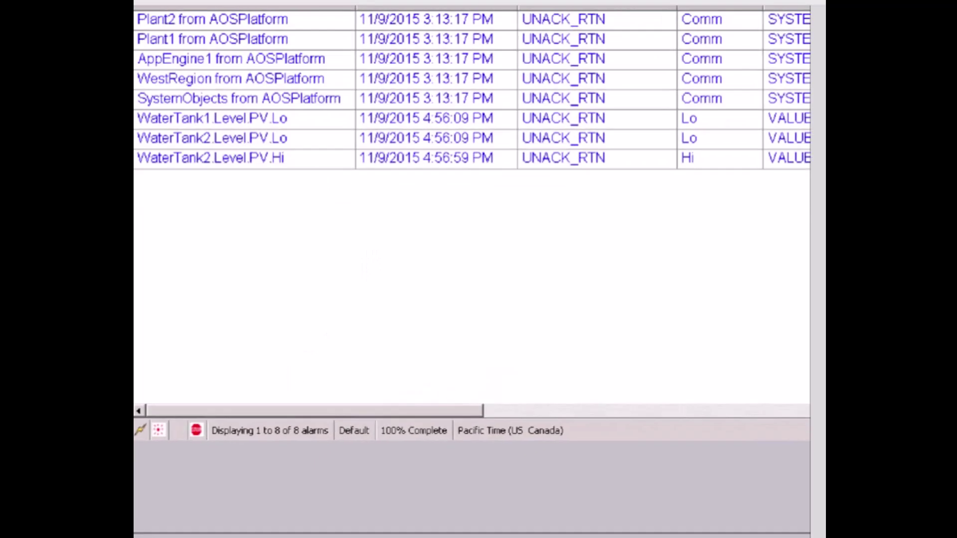
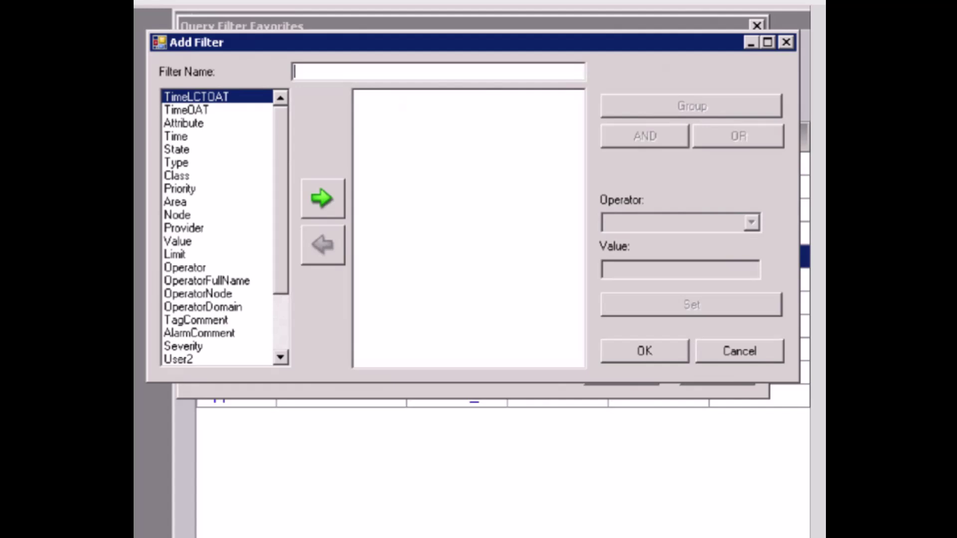
Name the new query filter Plant1 and add the condition Node = B14VIS to it
{"action": "type", "text": "Plant1"}
{"action": "left_click", "coordinate": [178, 215]}
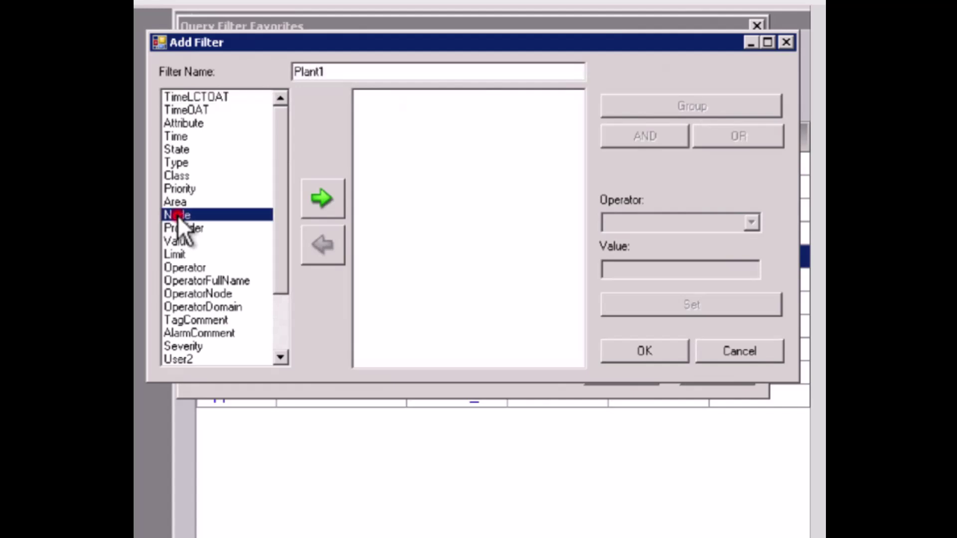
{"action": "left_click", "coordinate": [335, 201]}
{"action": "left_click", "coordinate": [409, 98]}
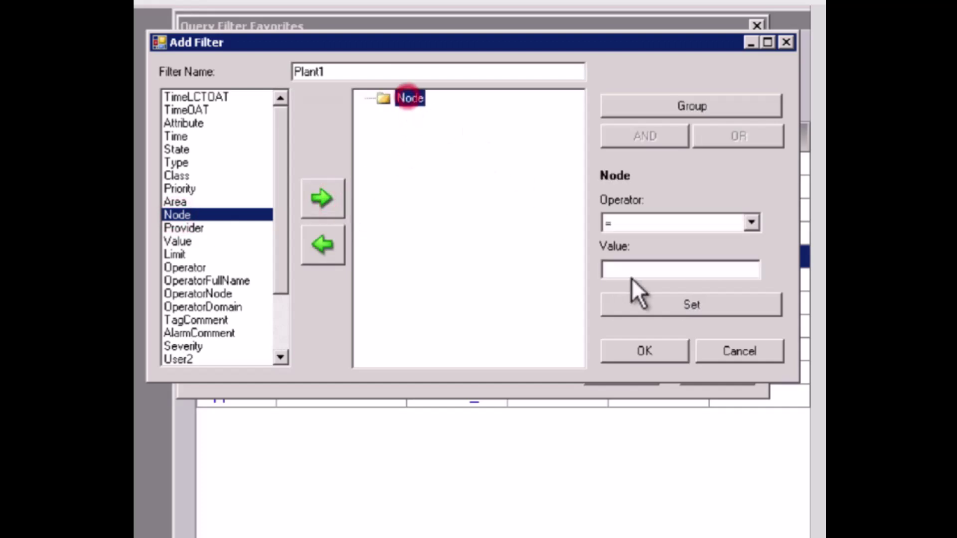
{"action": "left_click", "coordinate": [648, 272]}
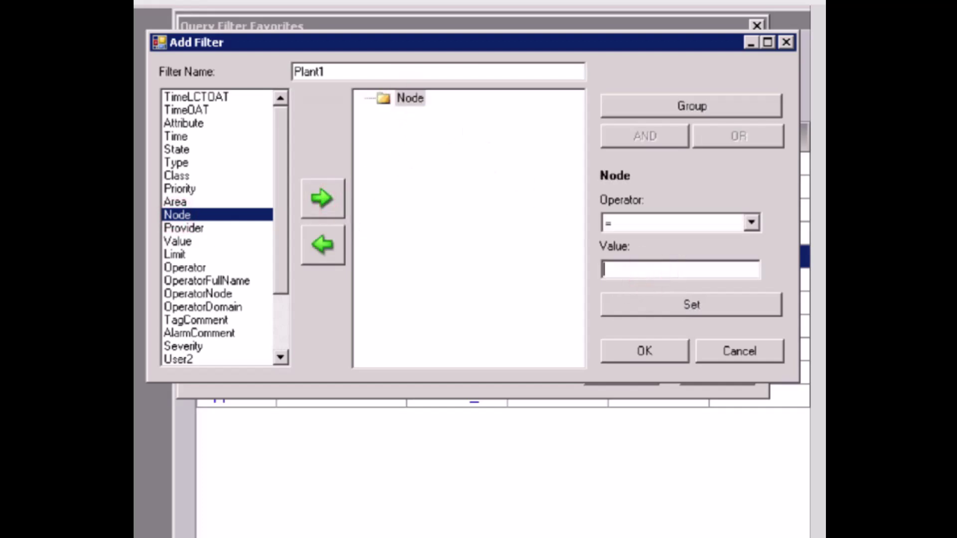
{"action": "type", "text": "B14VIS"}
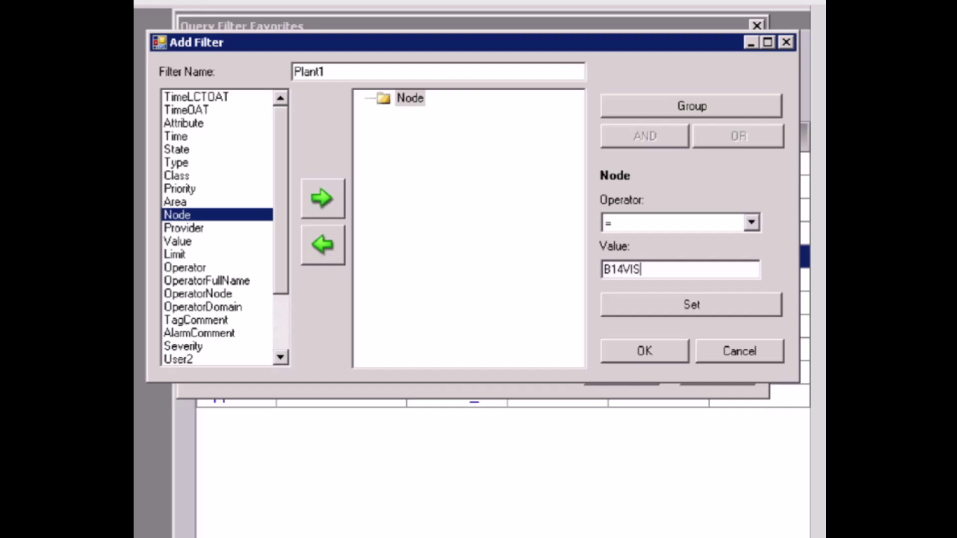
{"action": "left_click", "coordinate": [681, 303]}
Add the condition Provider = Galaxy to the Plant1 filter
{"action": "left_click", "coordinate": [195, 229]}
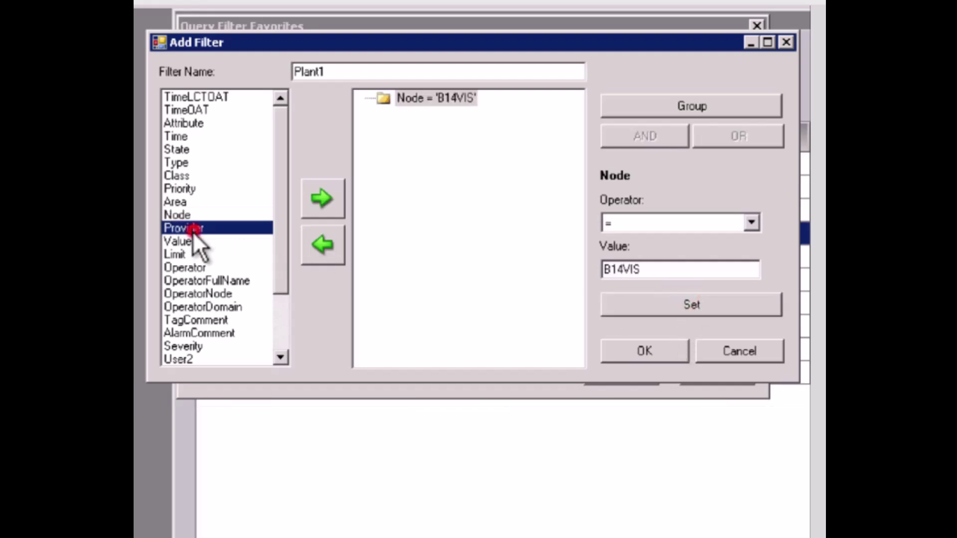
{"action": "left_click", "coordinate": [322, 198]}
{"action": "left_click", "coordinate": [436, 127]}
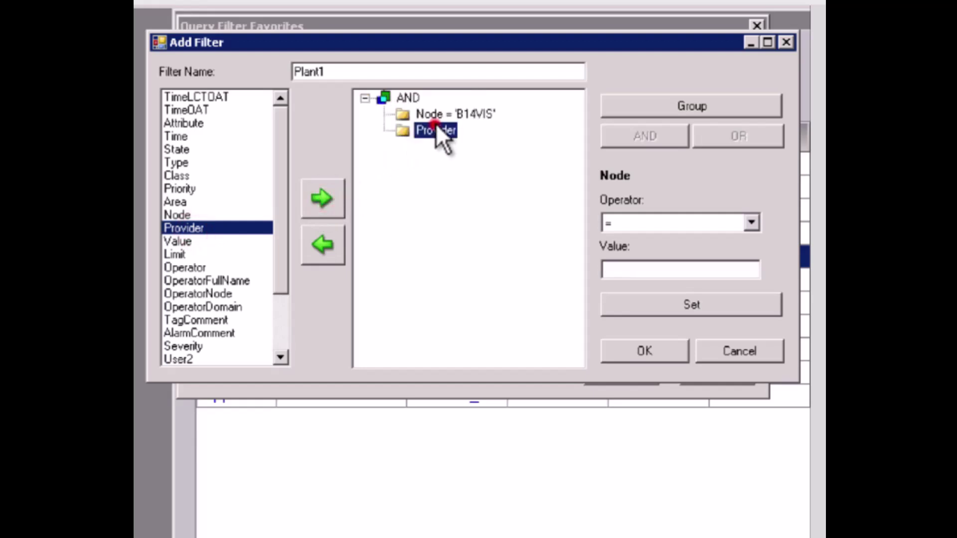
{"action": "left_click", "coordinate": [643, 271]}
{"action": "type", "text": "Galaxy"}
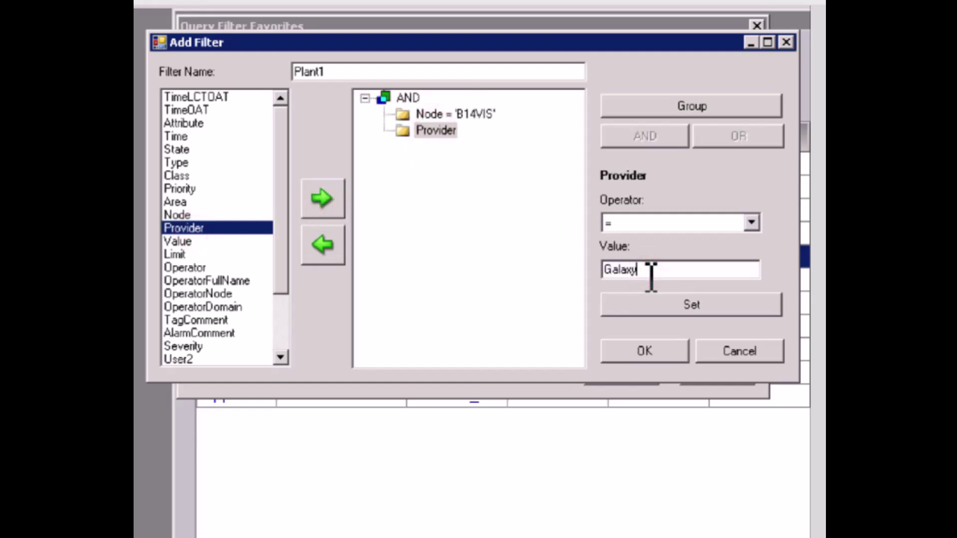
{"action": "left_click", "coordinate": [670, 309]}
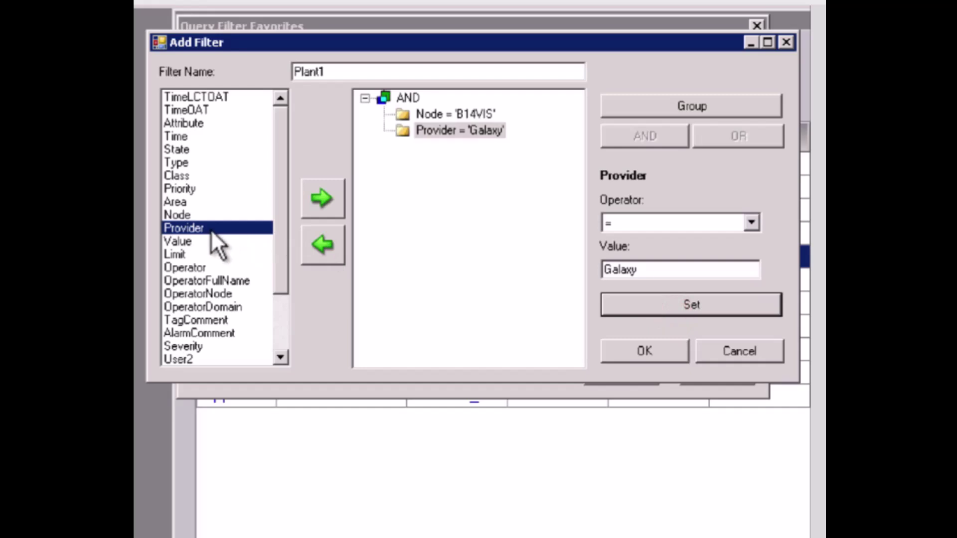
Add the condition Area = Plant1, save the filter and apply it to the alarm client
{"action": "left_click", "coordinate": [180, 201]}
{"action": "left_click", "coordinate": [324, 197]}
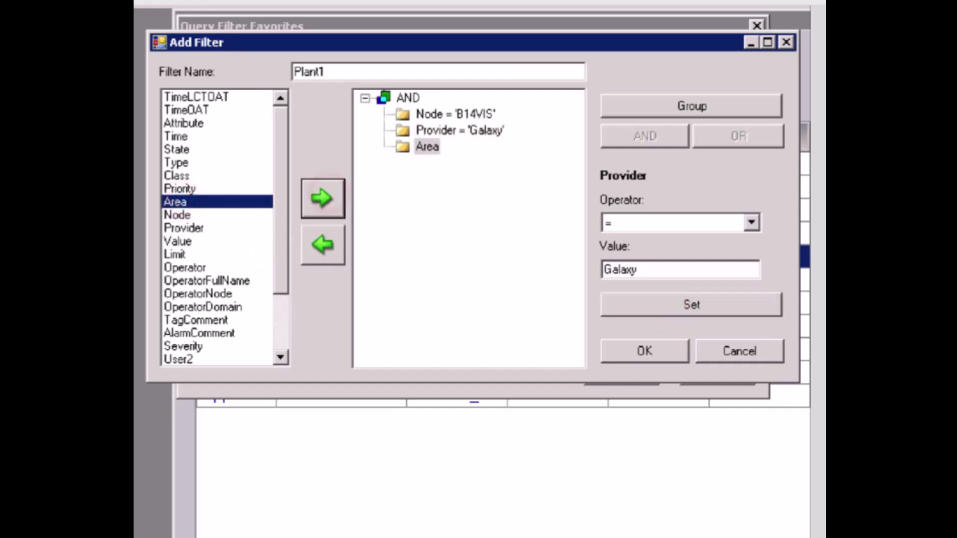
{"action": "left_click", "coordinate": [426, 146]}
{"action": "left_click", "coordinate": [667, 271]}
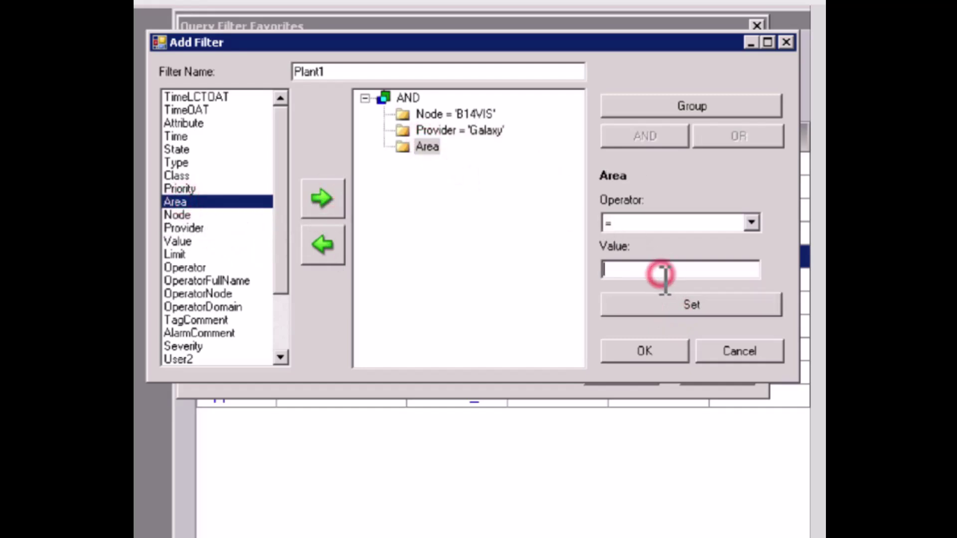
{"action": "type", "text": "Plant1"}
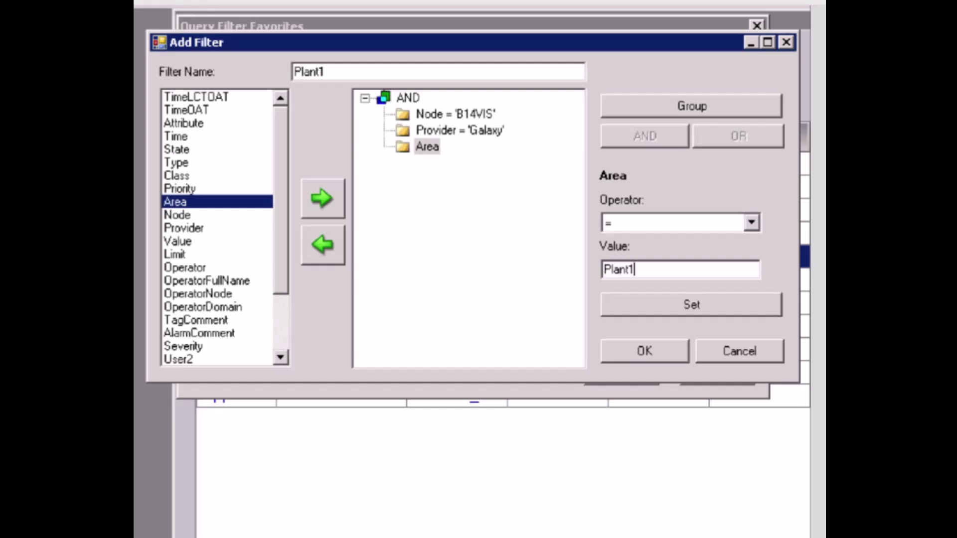
{"action": "left_click", "coordinate": [650, 308]}
{"action": "left_click", "coordinate": [653, 359]}
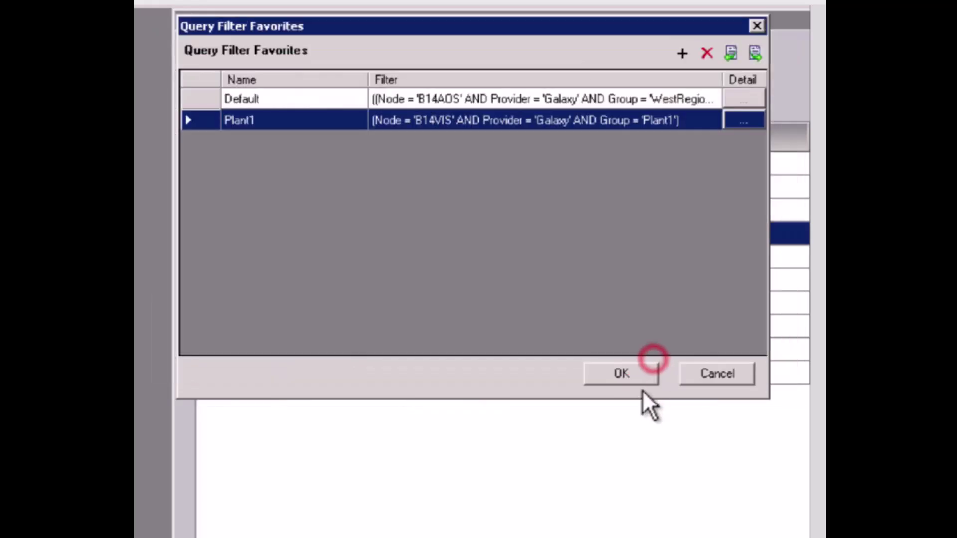
{"action": "left_click", "coordinate": [623, 374]}
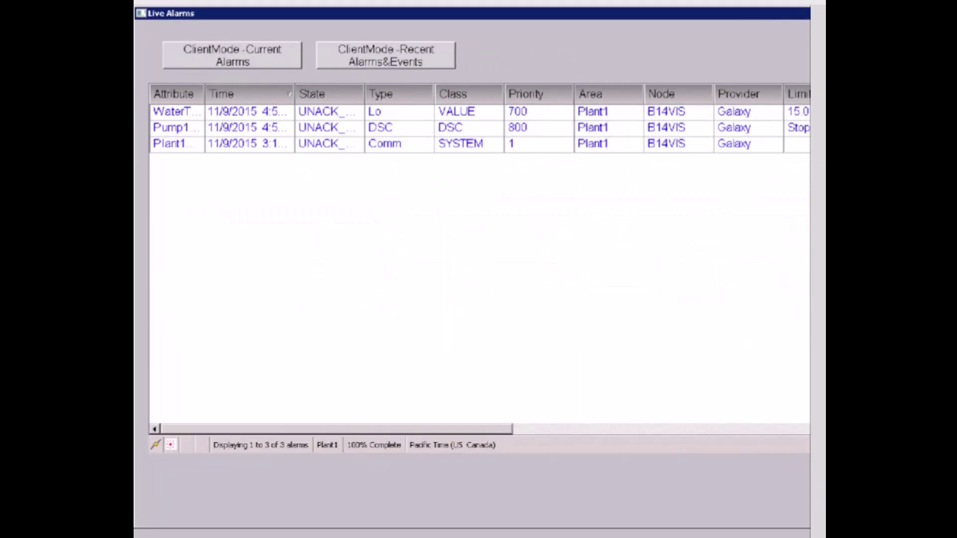
Fit the width of the Attribute column to its contents
{"action": "left_click", "coordinate": [202, 93]}
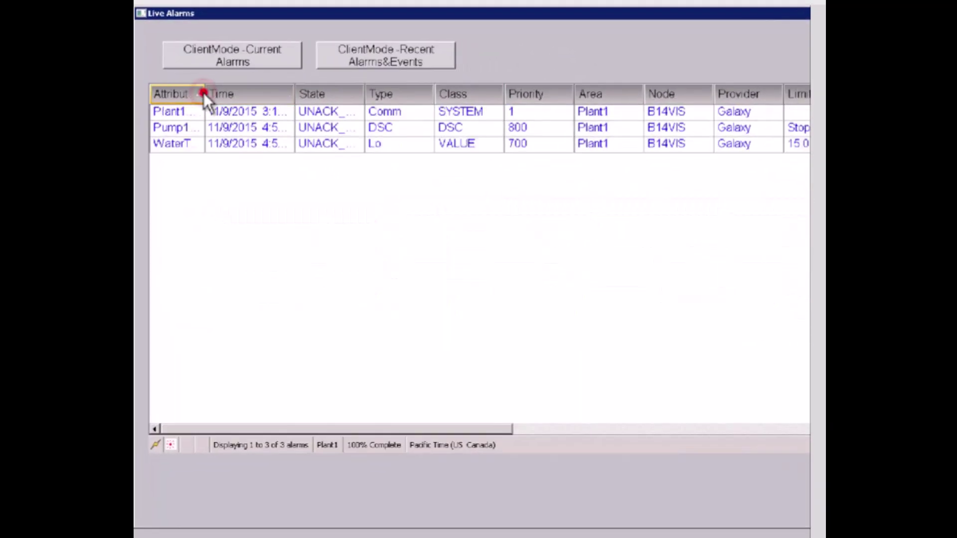
{"action": "left_click", "coordinate": [202, 94]}
{"action": "double_click", "coordinate": [203, 93]}
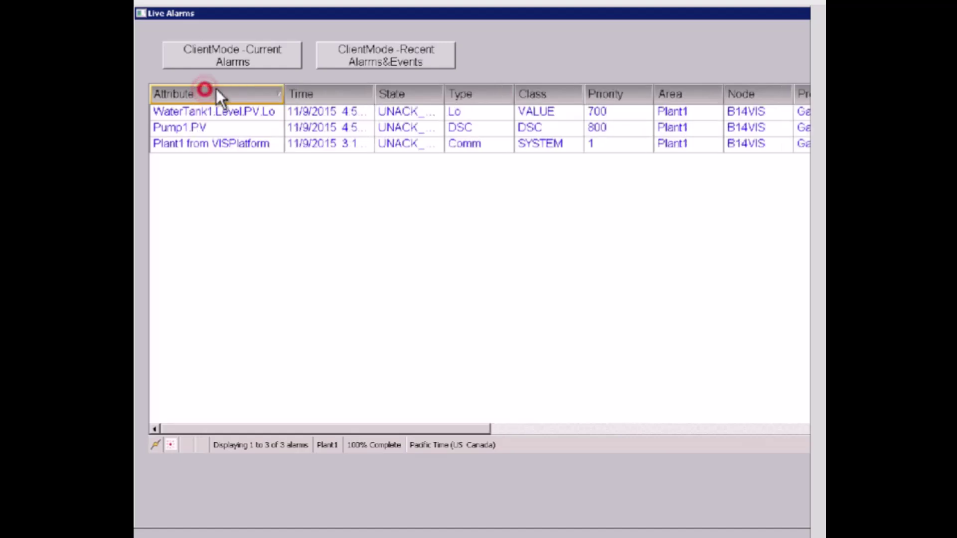
Sort the alarms by time with the newest first and widen the State column to show its full values
{"action": "left_click", "coordinate": [318, 95]}
{"action": "left_click", "coordinate": [339, 93]}
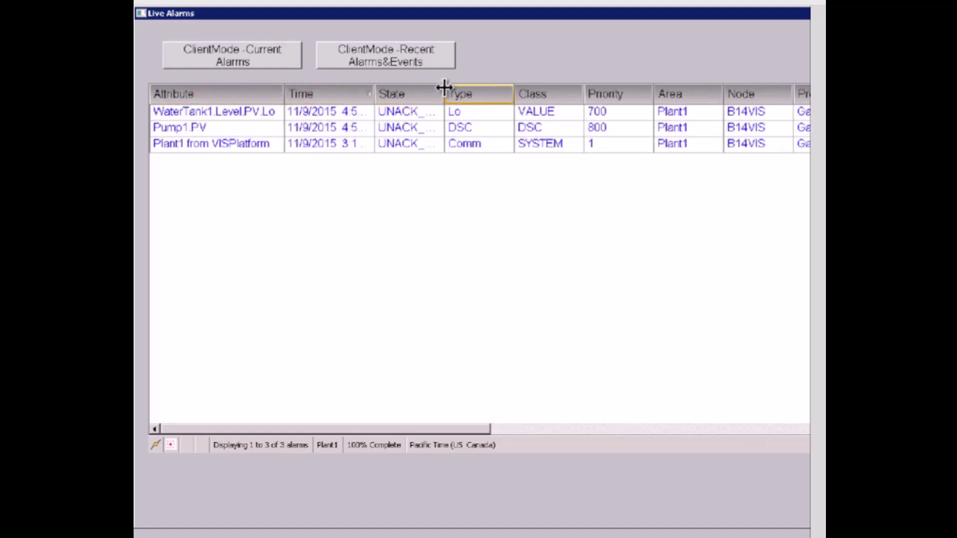
{"action": "left_click_drag", "start_coordinate": [444, 87], "coordinate": [493, 92]}
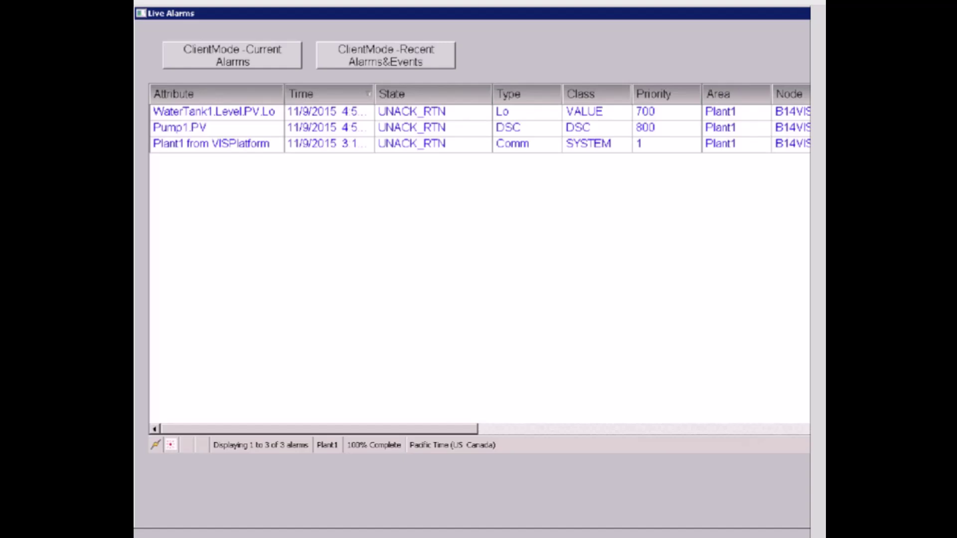
{"action": "left_click_drag", "start_coordinate": [445, 432], "coordinate": [575, 417]}
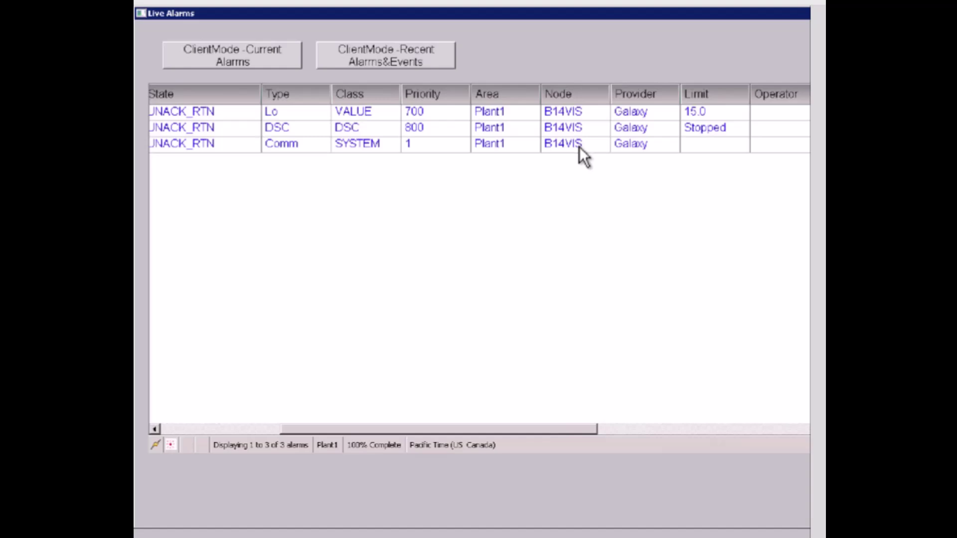
{"action": "left_click_drag", "start_coordinate": [586, 431], "coordinate": [583, 432]}
Change the Node condition of the Plant1 query filter to B14DEV and apply the filter
{"action": "right_click", "coordinate": [517, 149]}
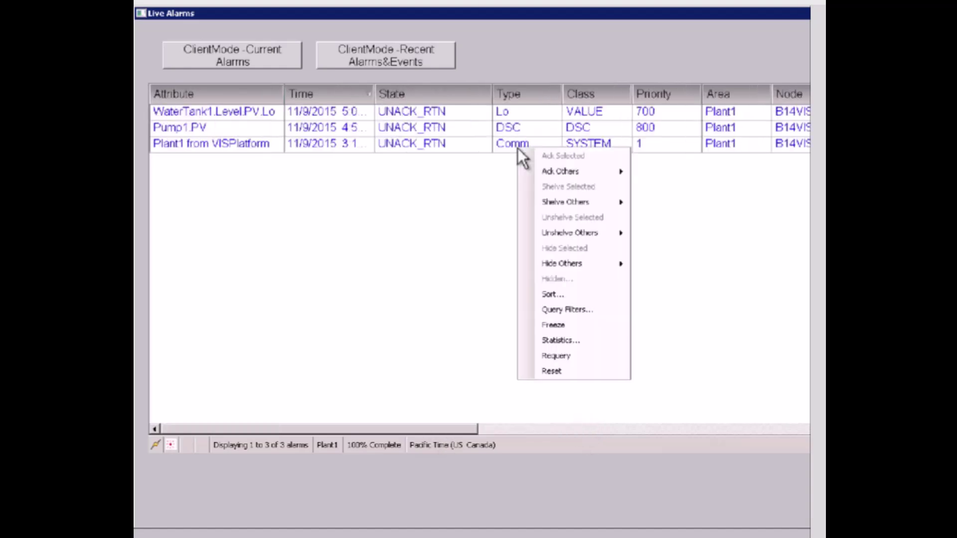
{"action": "left_click", "coordinate": [591, 307]}
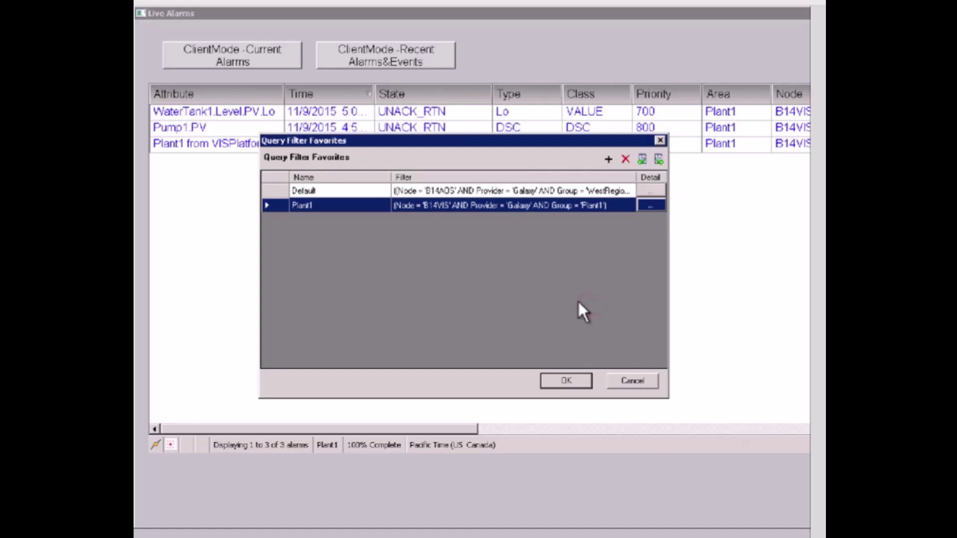
{"action": "left_click", "coordinate": [647, 205]}
{"action": "left_click", "coordinate": [461, 202]}
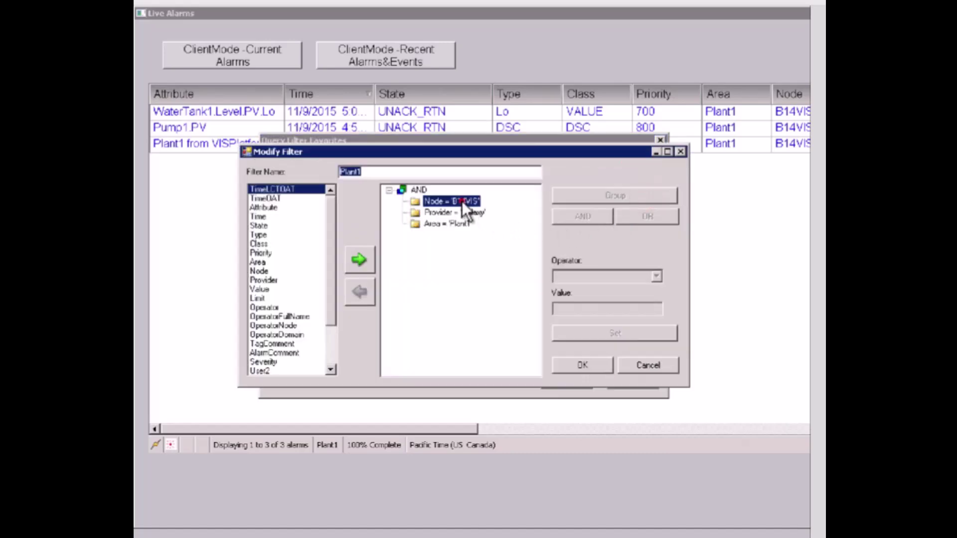
{"action": "left_click", "coordinate": [582, 309]}
{"action": "key", "text": "BackSpace"}
{"action": "key", "text": "BackSpace"}
{"action": "key", "text": "BackSpace"}
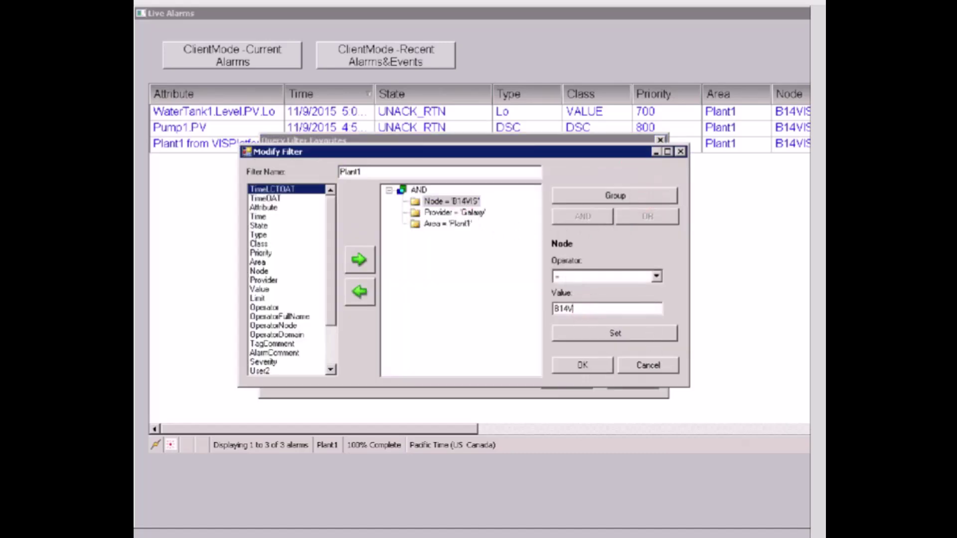
{"action": "type", "text": "DEV"}
{"action": "left_click", "coordinate": [630, 332]}
{"action": "left_click", "coordinate": [596, 369]}
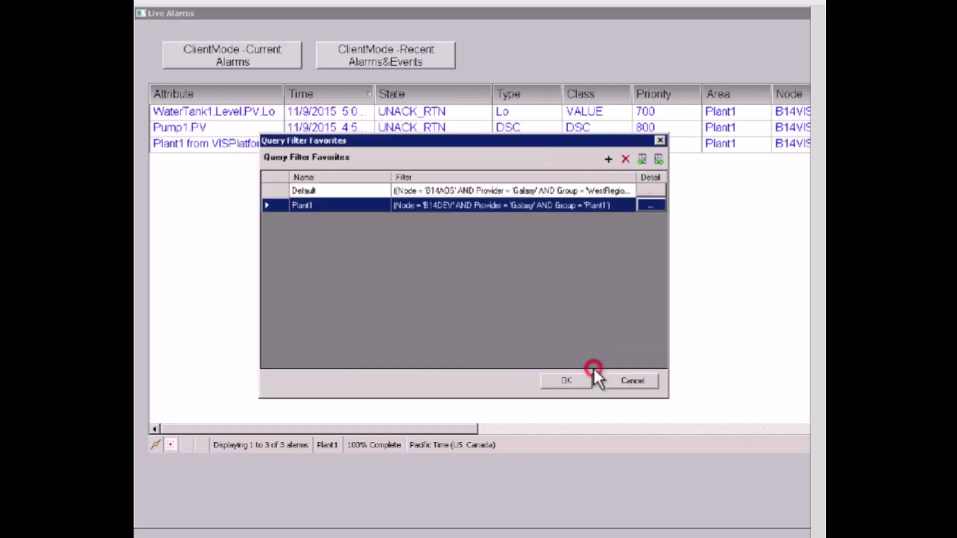
{"action": "left_click", "coordinate": [591, 378]}
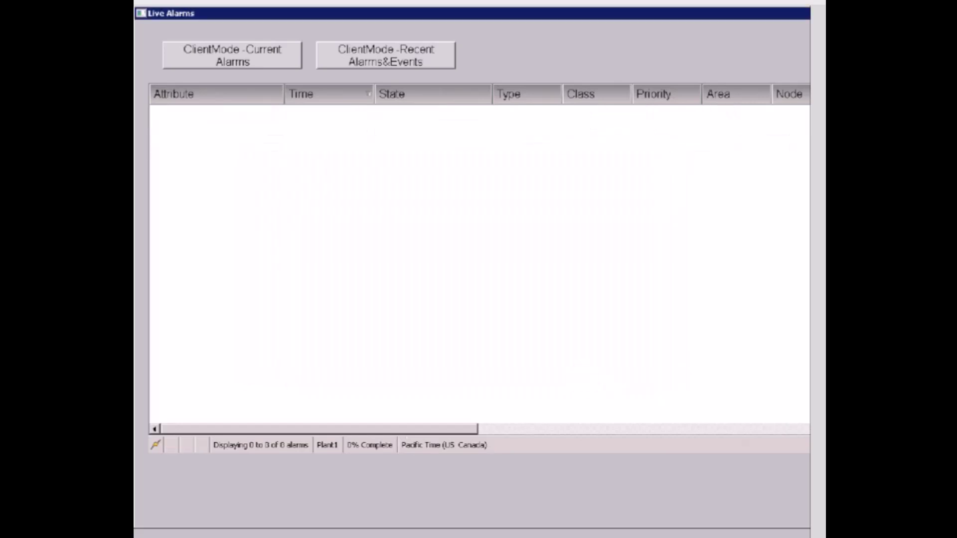
Change the Node condition of the Plant1 query filter to B14AOS and apply the filter
{"action": "right_click", "coordinate": [567, 204]}
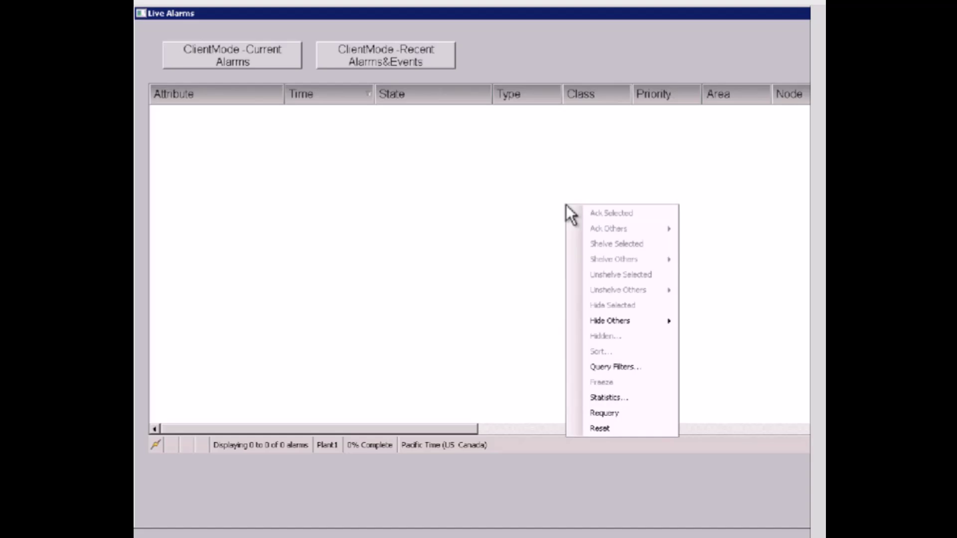
{"action": "left_click", "coordinate": [614, 367]}
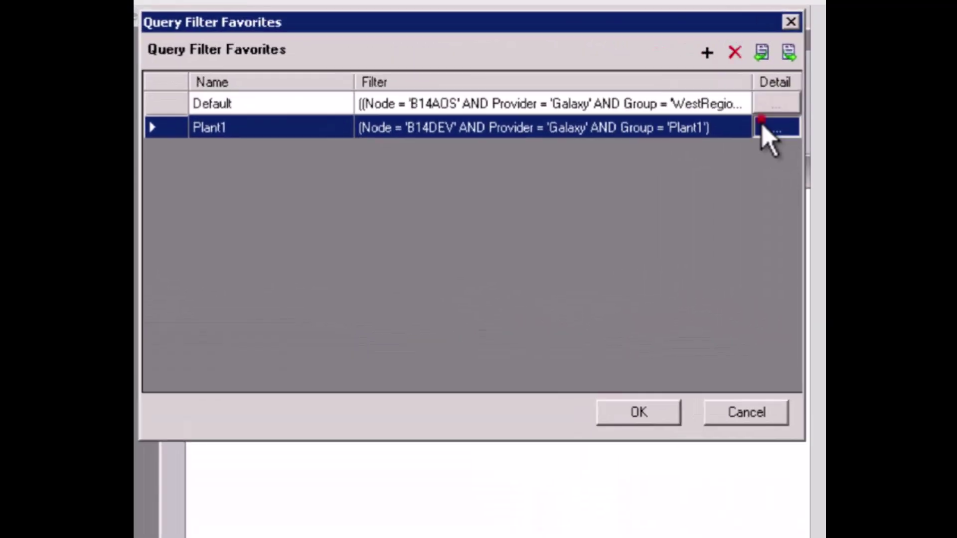
{"action": "left_click", "coordinate": [693, 108]}
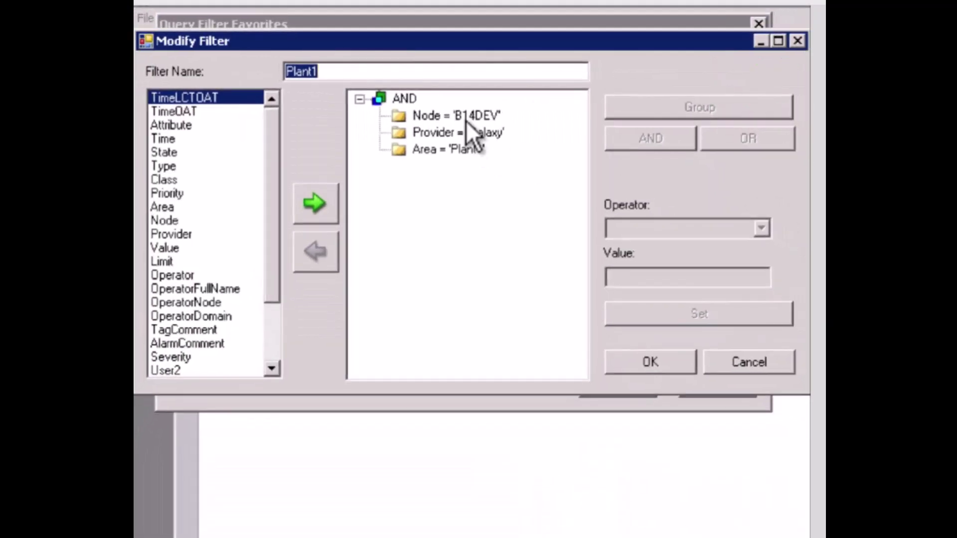
{"action": "left_click", "coordinate": [464, 116]}
{"action": "left_click", "coordinate": [679, 271]}
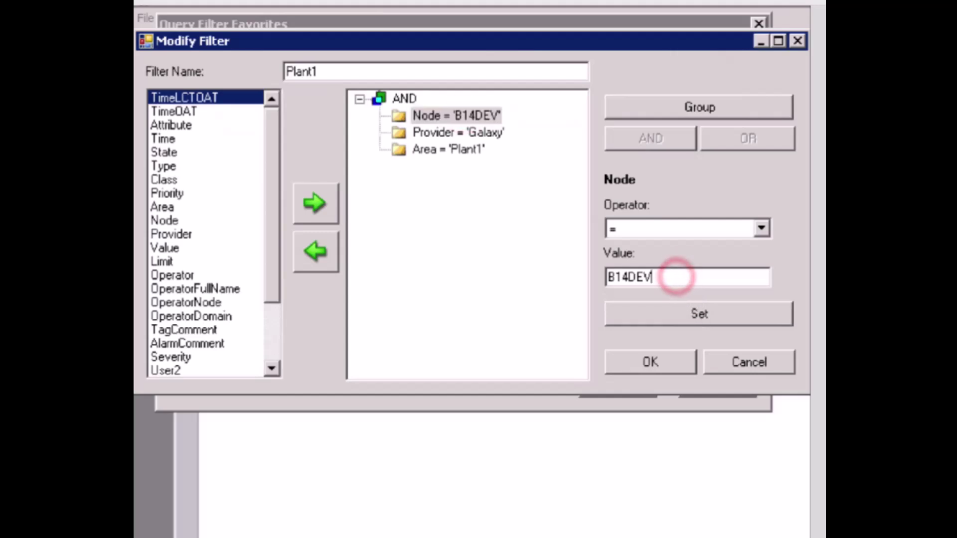
{"action": "key", "text": "BackSpace"}
{"action": "key", "text": "BackSpace"}
{"action": "key", "text": "BackSpace"}
{"action": "type", "text": "AOS"}
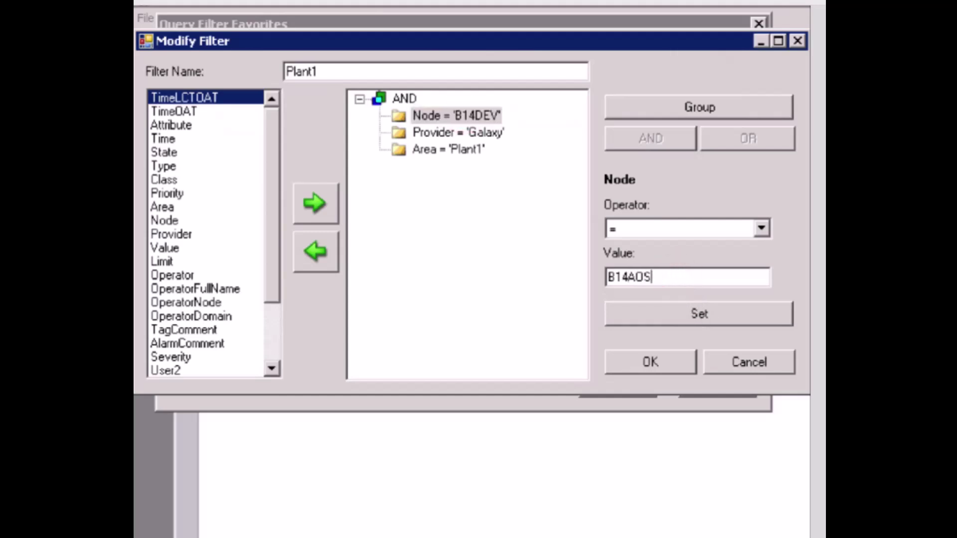
{"action": "left_click", "coordinate": [664, 310]}
{"action": "left_click", "coordinate": [662, 359]}
{"action": "left_click", "coordinate": [630, 381]}
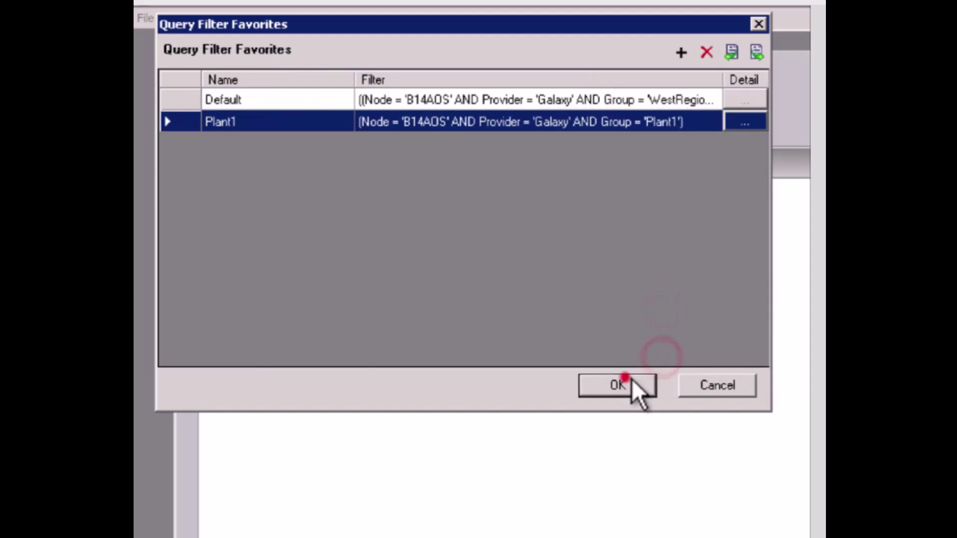